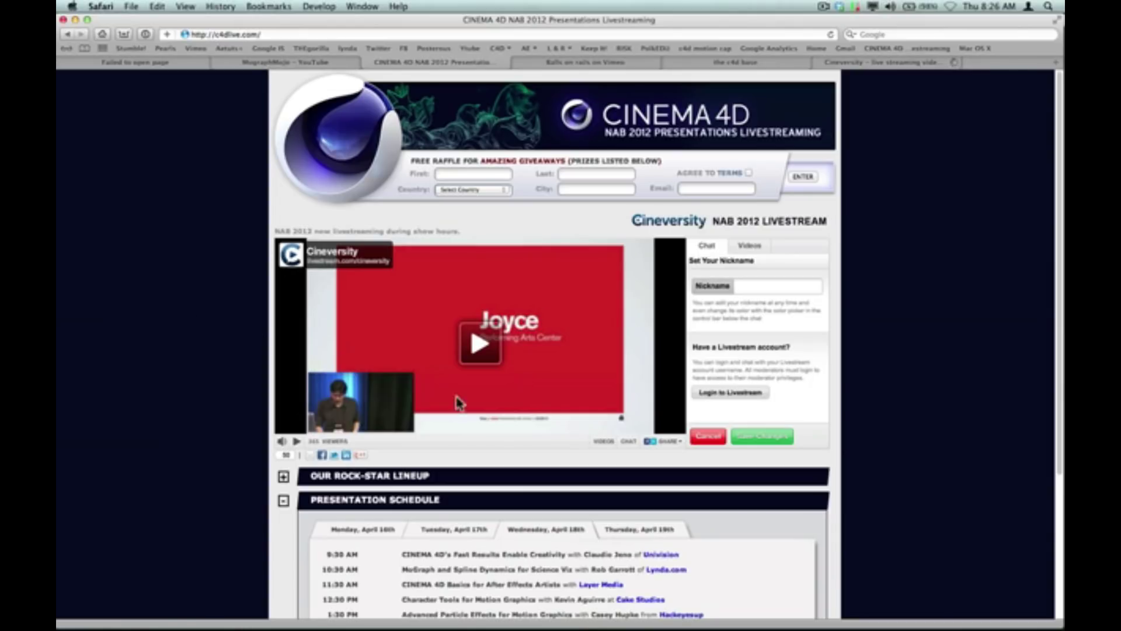
Step: Expand the Our Rock-Star Lineup section on the CINEMA 4D NAB 2012 page and look through the presentations
{"action": "scroll", "coordinate": [383, 367], "scroll_direction": "down", "scroll_amount": 2}
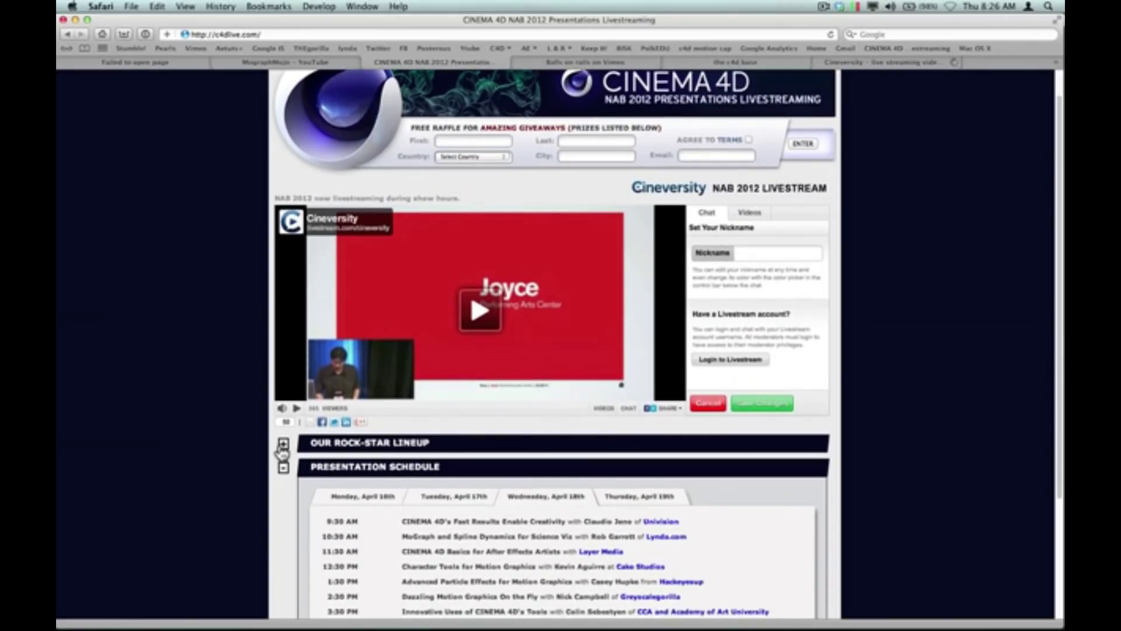
{"action": "left_click", "coordinate": [284, 446]}
{"action": "scroll", "coordinate": [574, 533], "scroll_direction": "down", "scroll_amount": 5}
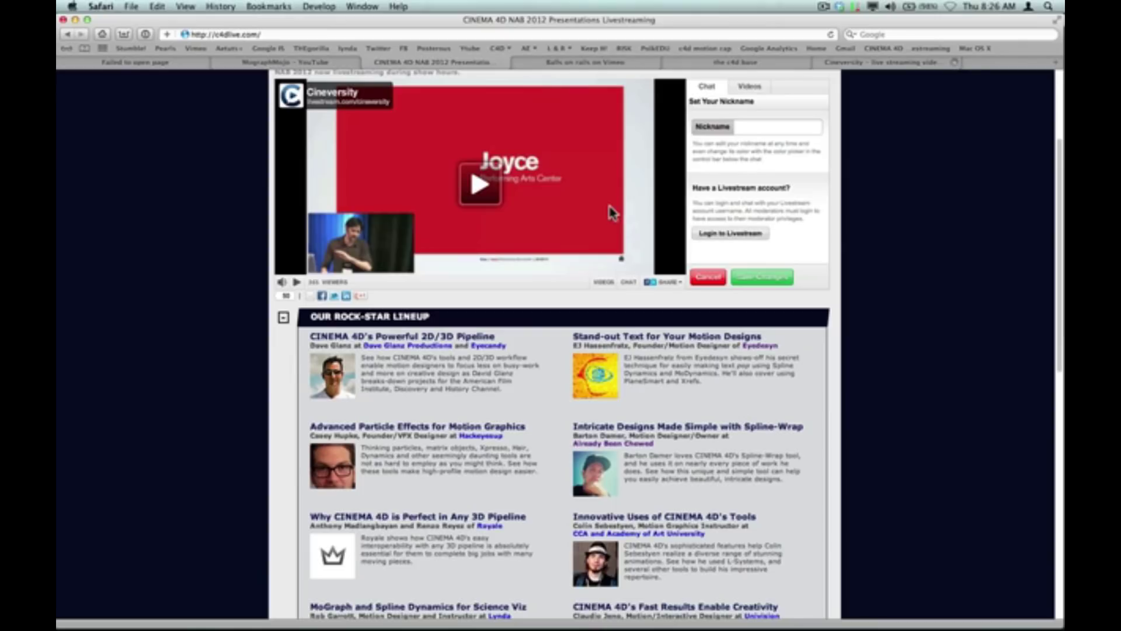
Step: Open the Balls on rails page on Vimeo, play the video and read its description
{"action": "left_click", "coordinate": [563, 65]}
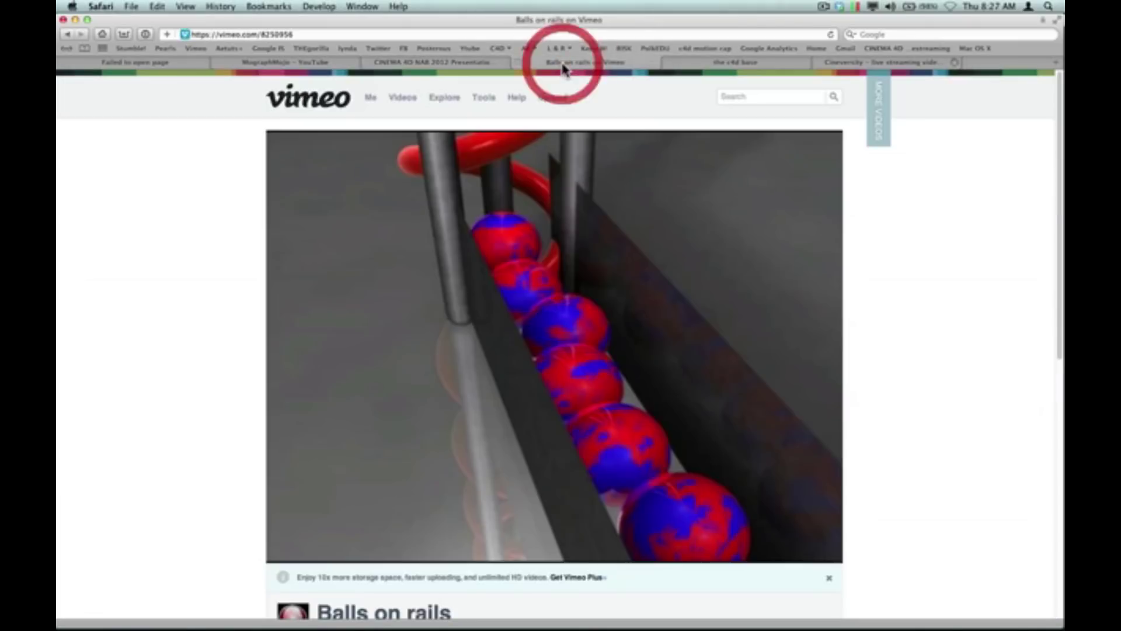
{"action": "left_click", "coordinate": [304, 541]}
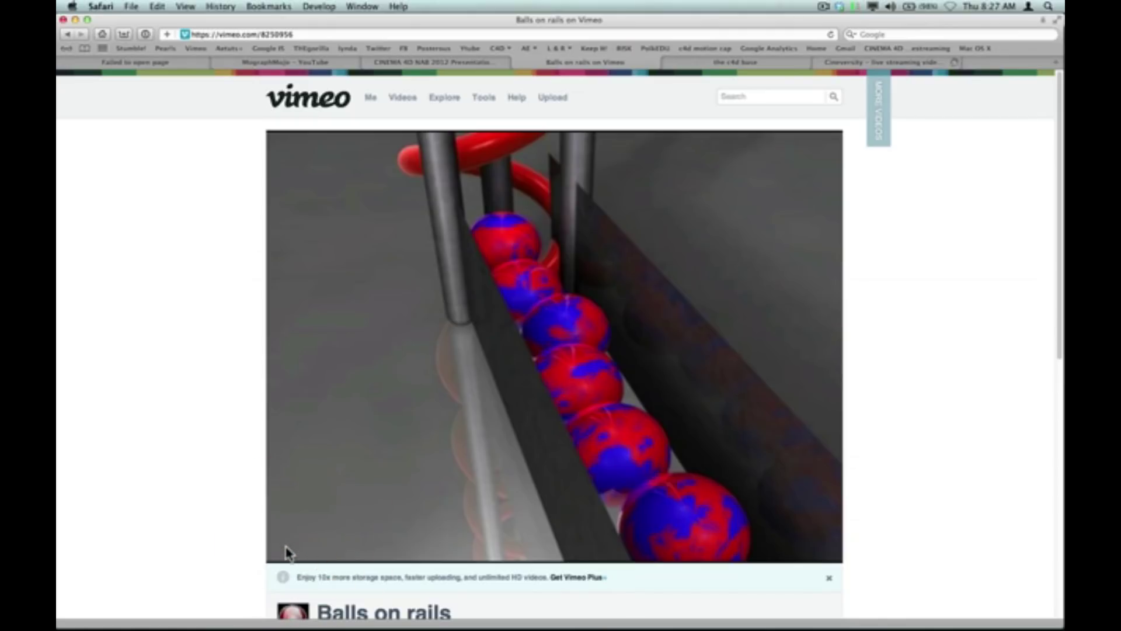
{"action": "left_click", "coordinate": [290, 543]}
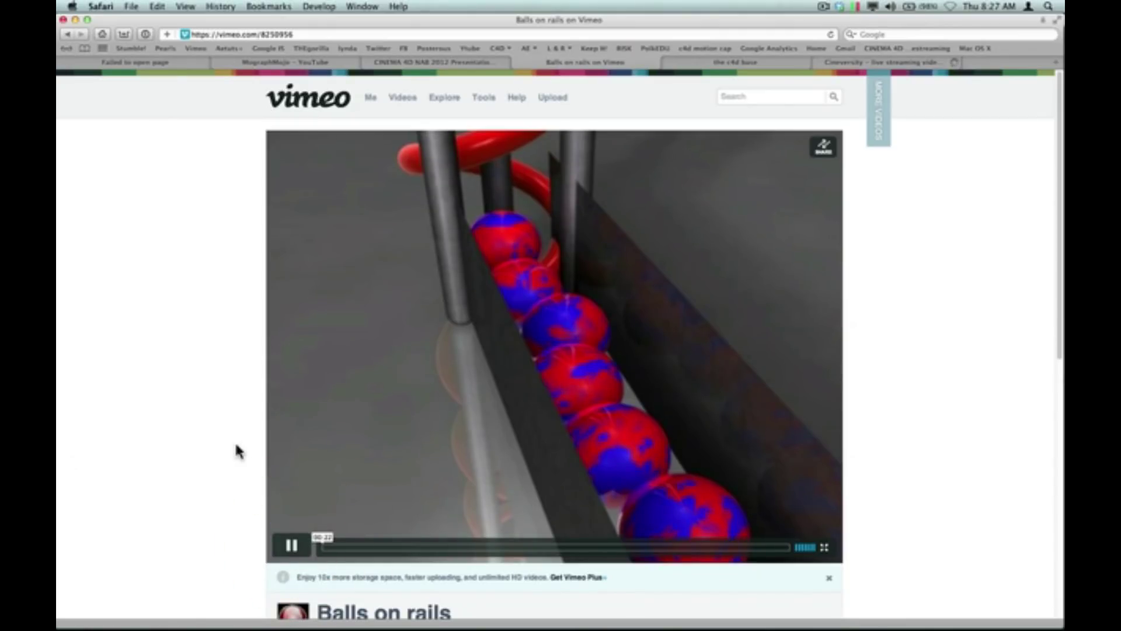
{"action": "scroll", "coordinate": [237, 450], "scroll_direction": "down", "scroll_amount": 2}
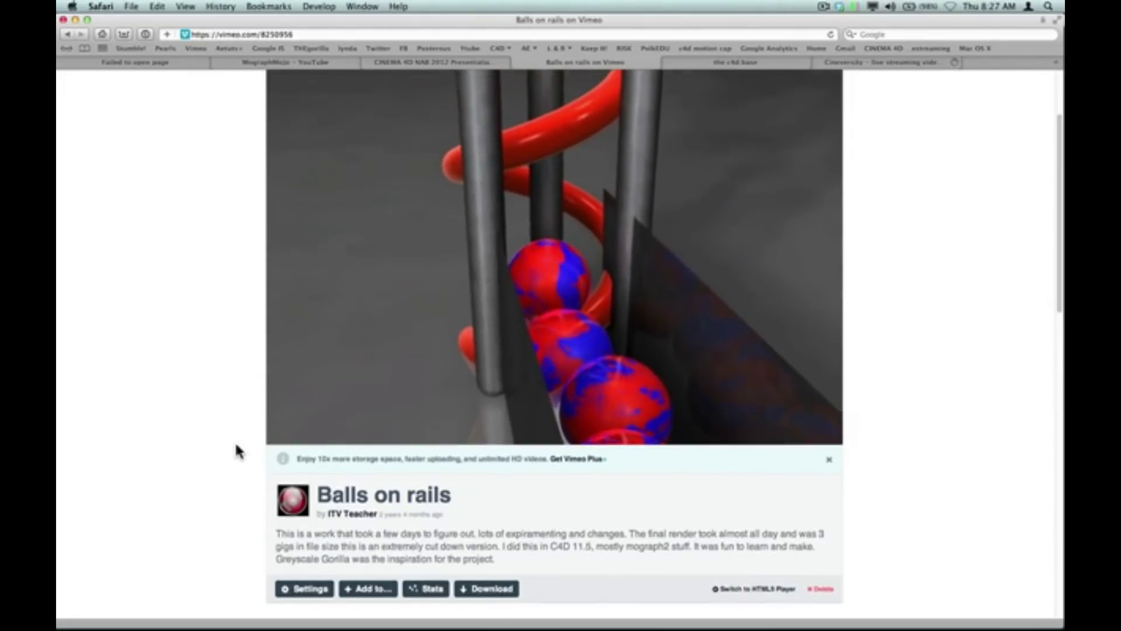
{"action": "scroll", "coordinate": [238, 450], "scroll_direction": "up", "scroll_amount": 2}
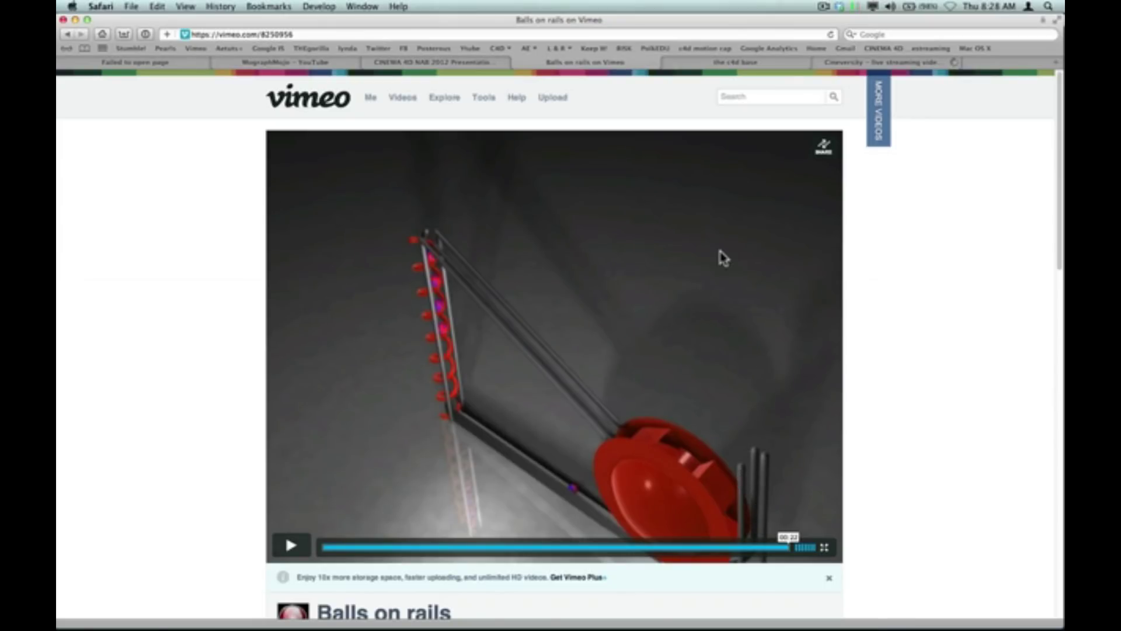
Step: Replay the Balls on rails video and skip ahead to view the whole rail and wheel setup
{"action": "left_click", "coordinate": [681, 241]}
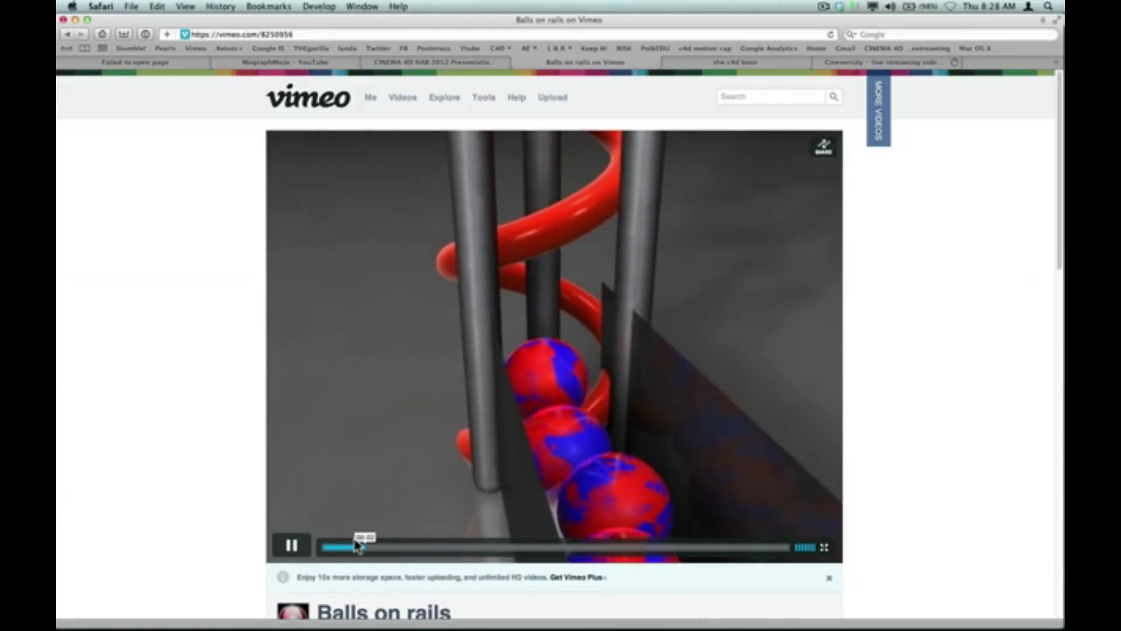
{"action": "left_click_drag", "start_coordinate": [365, 538], "coordinate": [664, 555]}
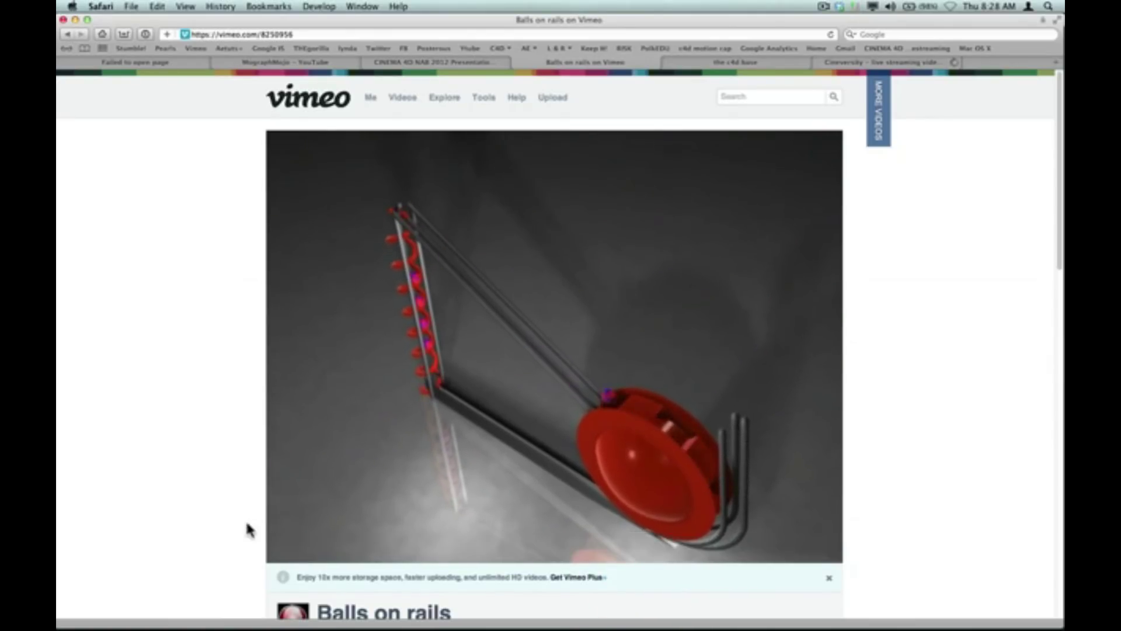
{"action": "left_click", "coordinate": [291, 545]}
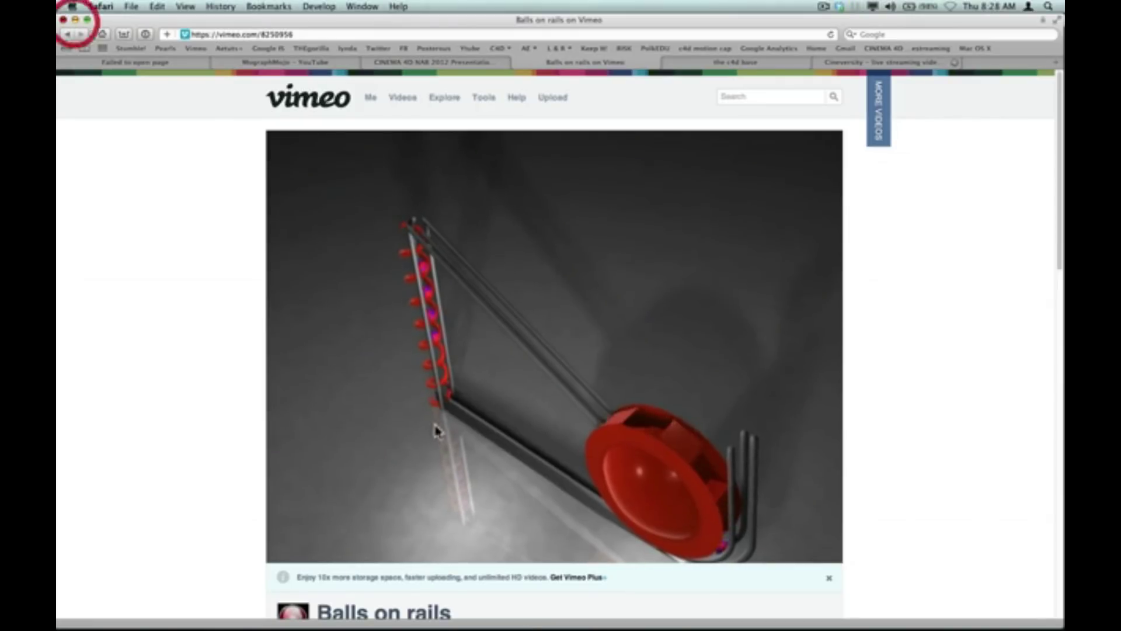
Step: Close the browser tabs before Balls on rails, and switch to CINEMA 4D to frame the helical coaster track
{"action": "left_click", "coordinate": [63, 63]}
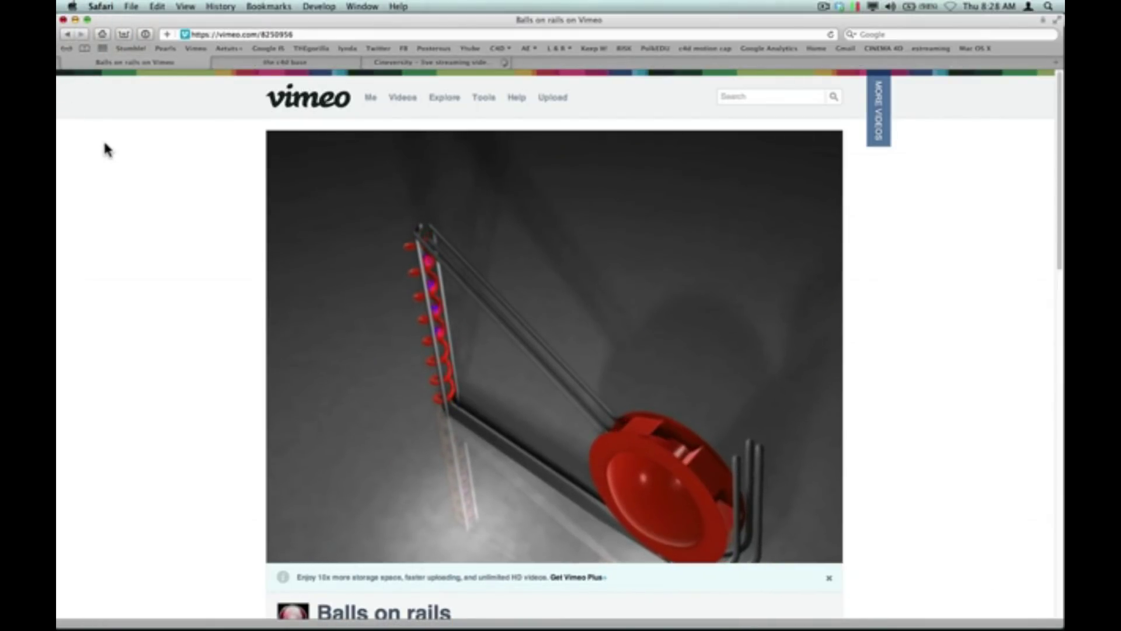
{"action": "key", "text": "super+Tab"}
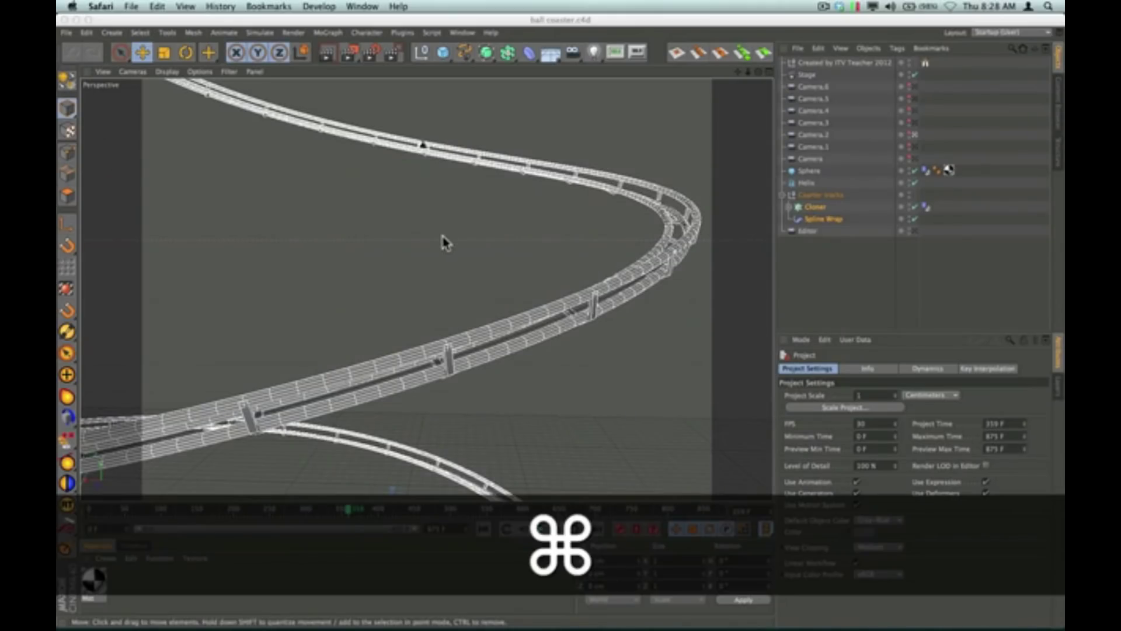
{"action": "scroll", "coordinate": [436, 241], "scroll_direction": "down", "scroll_amount": 2}
{"action": "scroll", "coordinate": [439, 246], "scroll_direction": "down", "scroll_amount": 5}
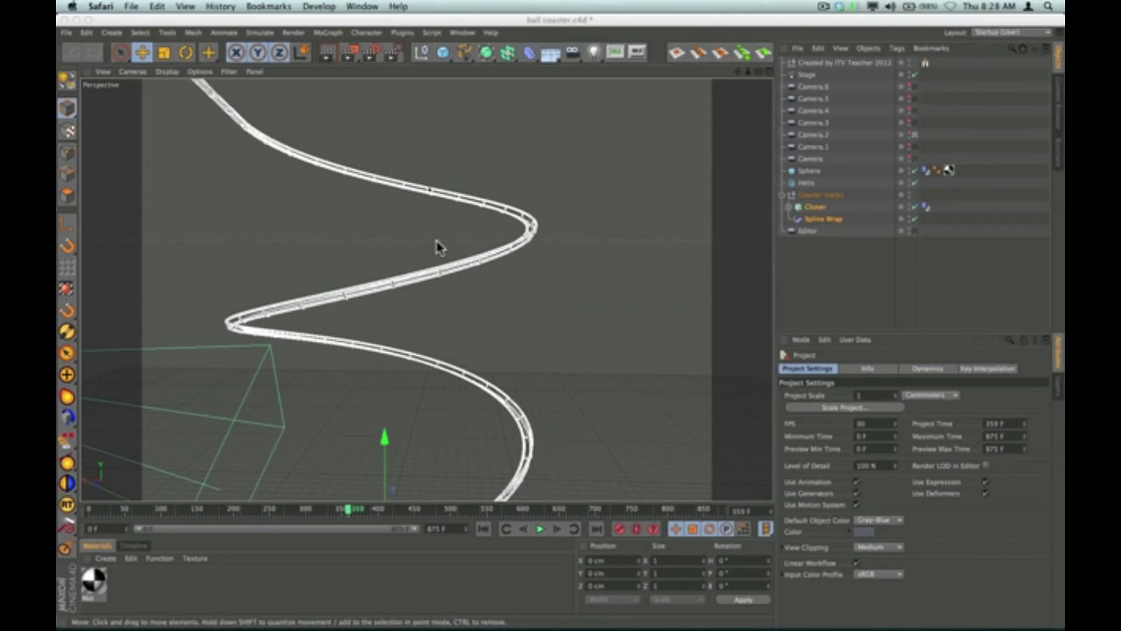
{"action": "scroll", "coordinate": [437, 242], "scroll_direction": "down", "scroll_amount": 3}
{"action": "left_click", "coordinate": [738, 71]}
{"action": "left_click_drag", "start_coordinate": [737, 71], "coordinate": [778, 60]}
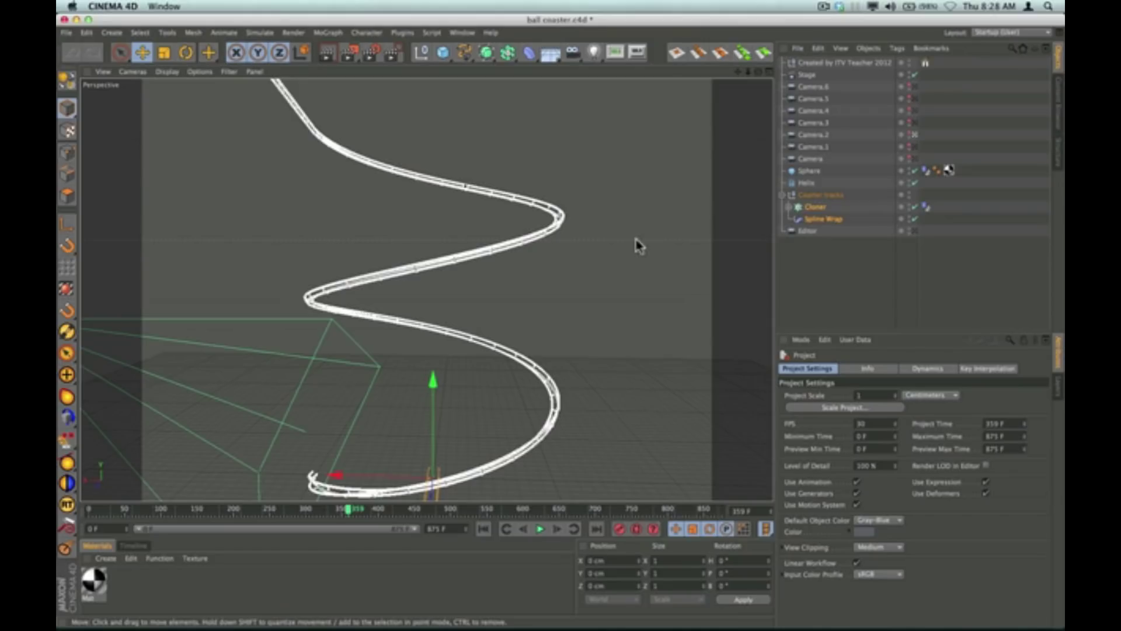
Step: Examine the object properties of the Spline Wrap, the Cloner and the Helix in the coaster scene
{"action": "left_click", "coordinate": [818, 221]}
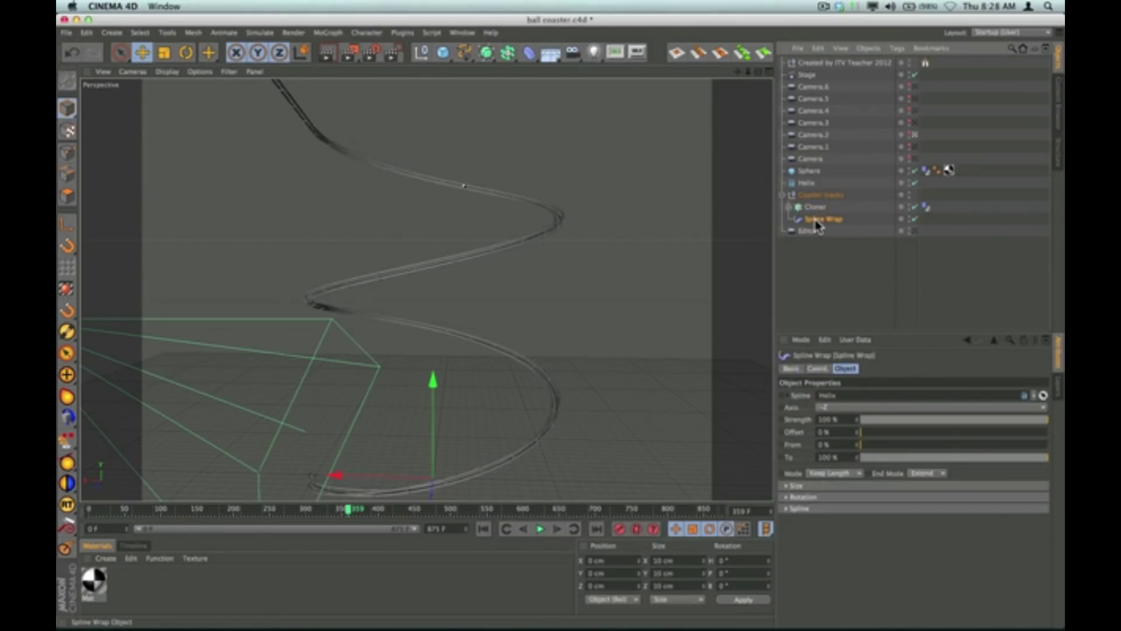
{"action": "left_click", "coordinate": [816, 209]}
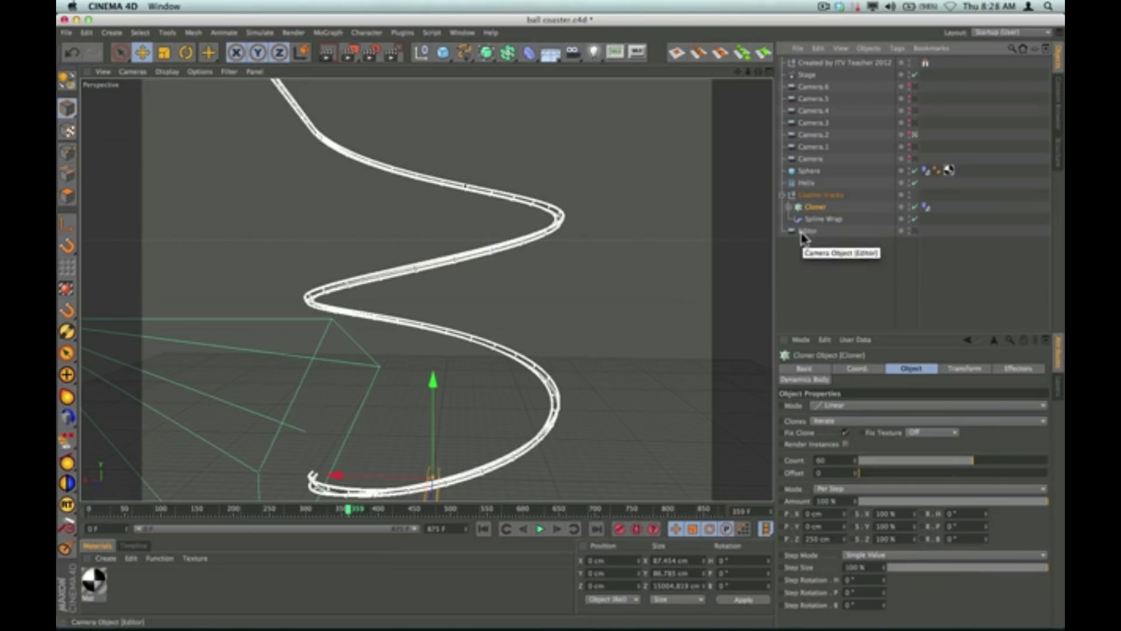
{"action": "left_click", "coordinate": [806, 184]}
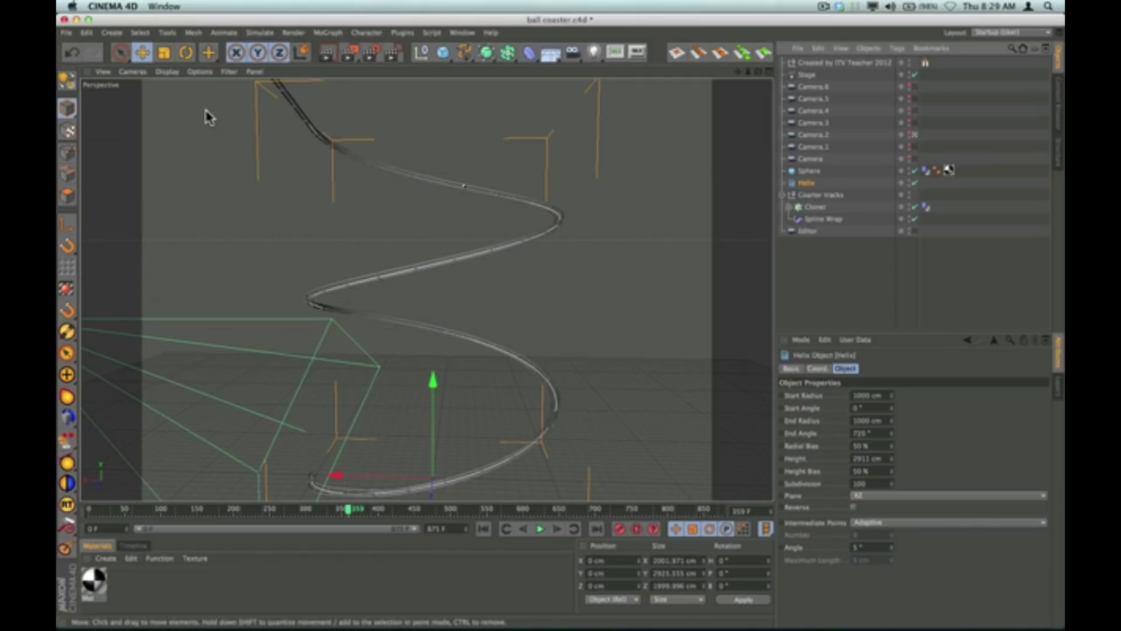
{"action": "left_click", "coordinate": [66, 33]}
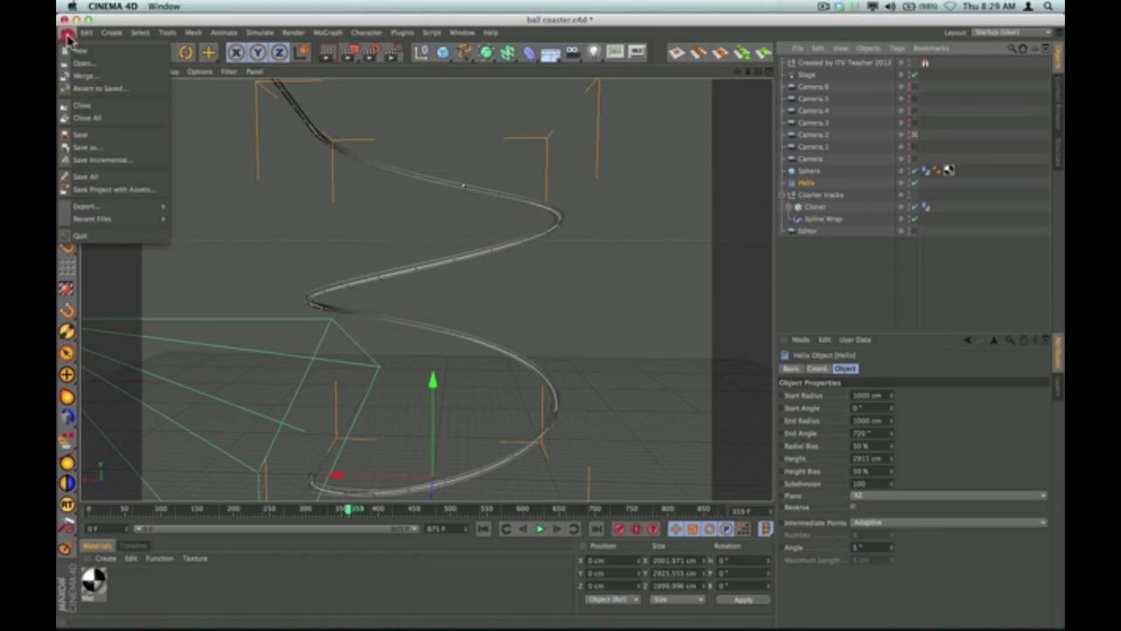
{"action": "left_click", "coordinate": [146, 16]}
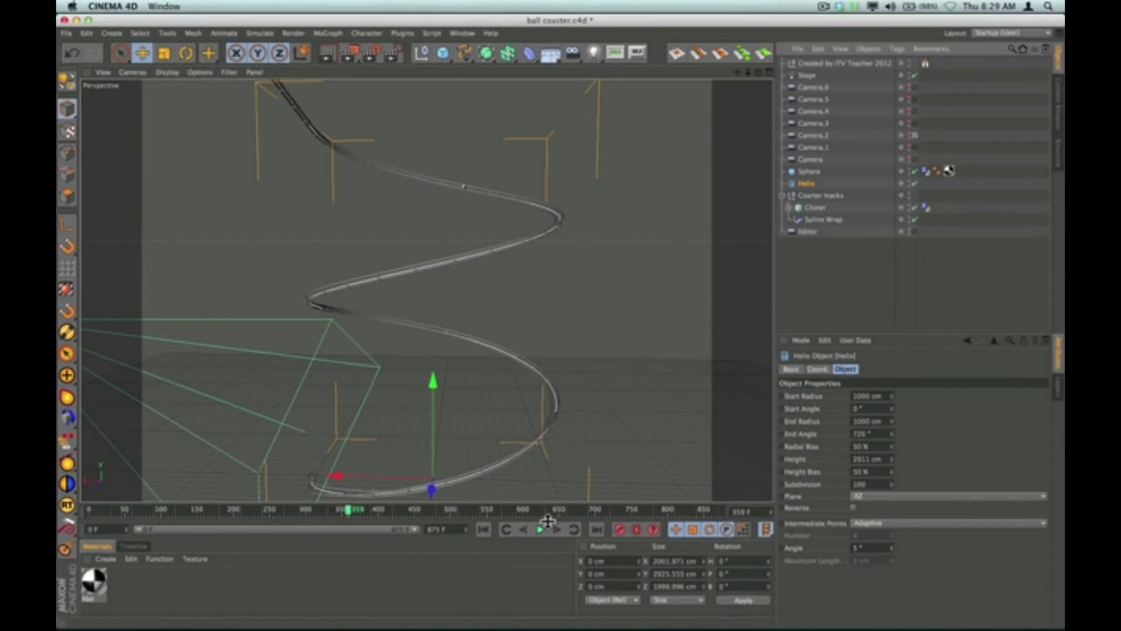
Step: Play the ball coaster animation from the first frame and stop it near the end
{"action": "left_click", "coordinate": [484, 528]}
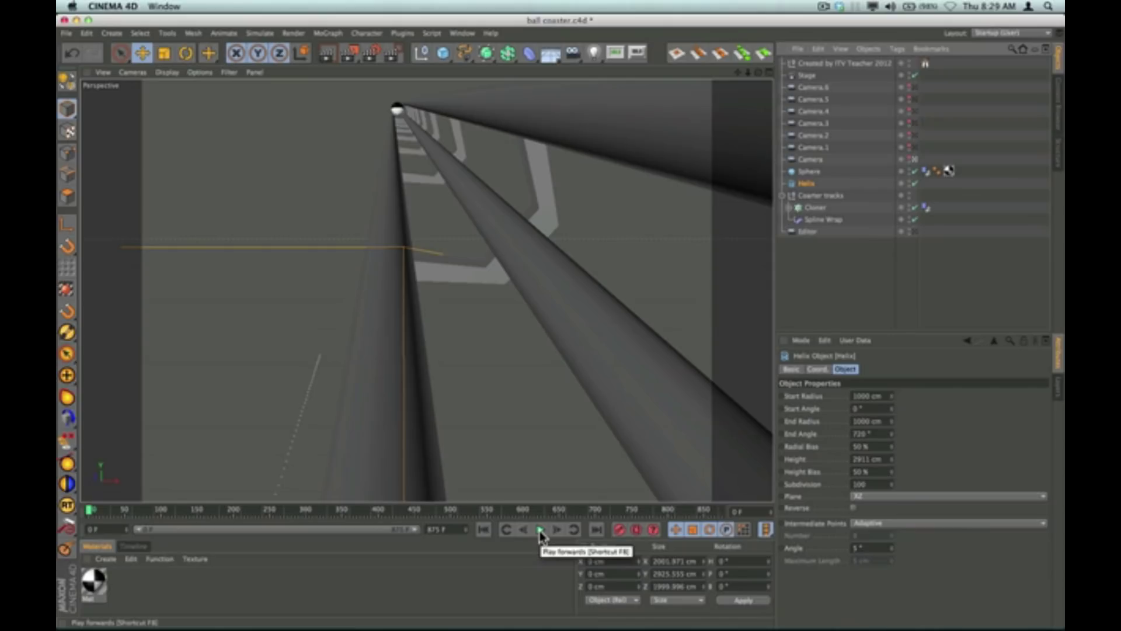
{"action": "left_click", "coordinate": [540, 529]}
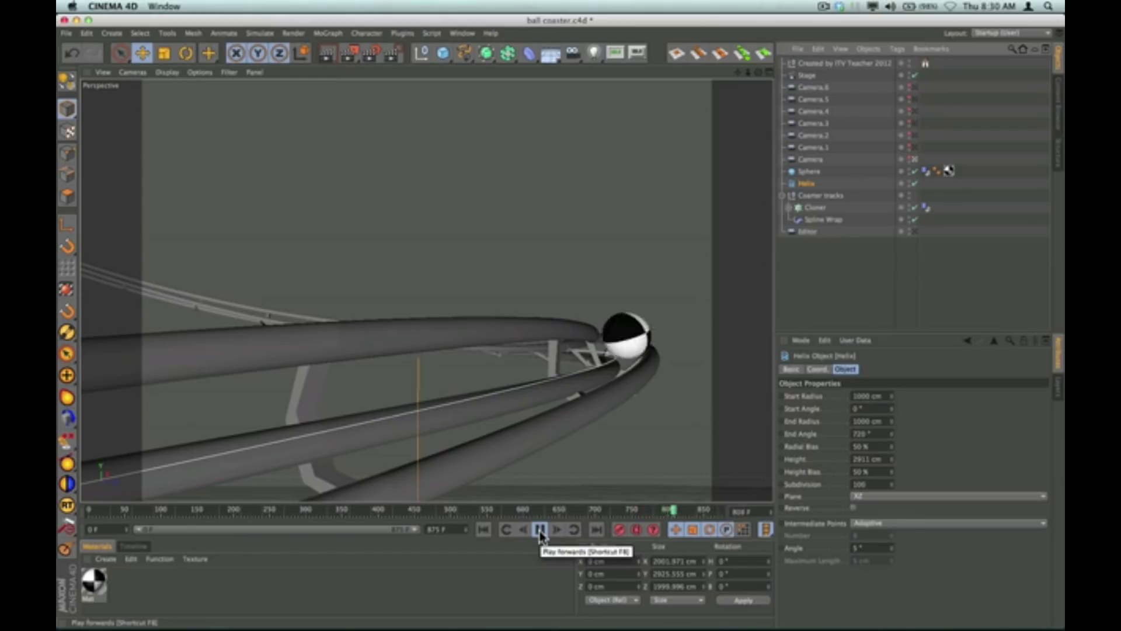
{"action": "left_click", "coordinate": [540, 530]}
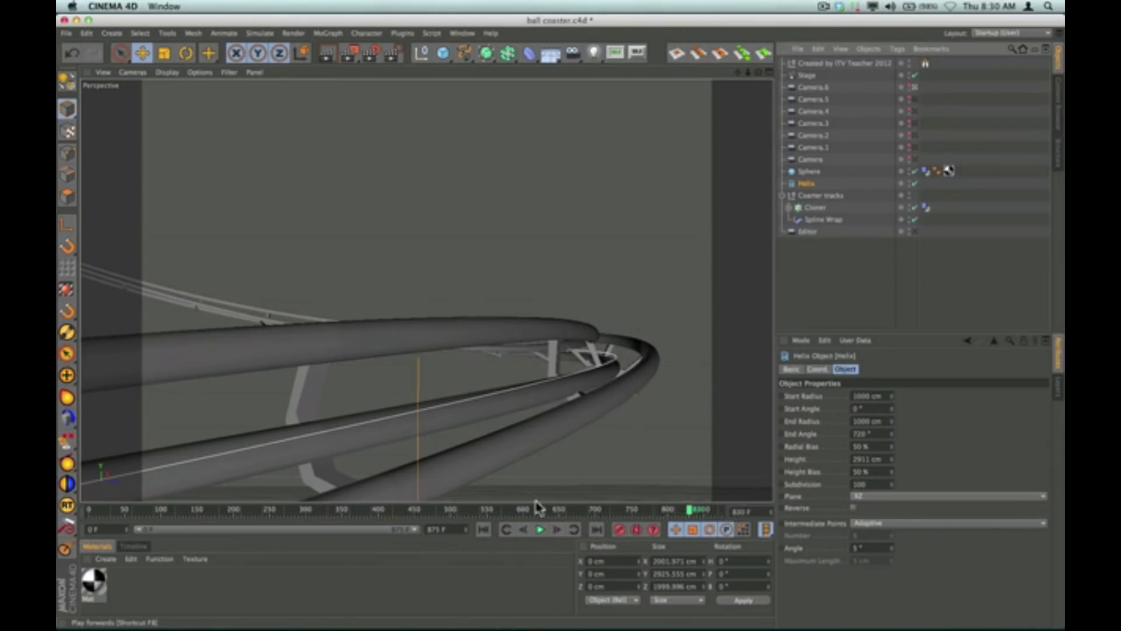
Step: Create a new project and maximize the Front view
{"action": "left_click", "coordinate": [68, 35]}
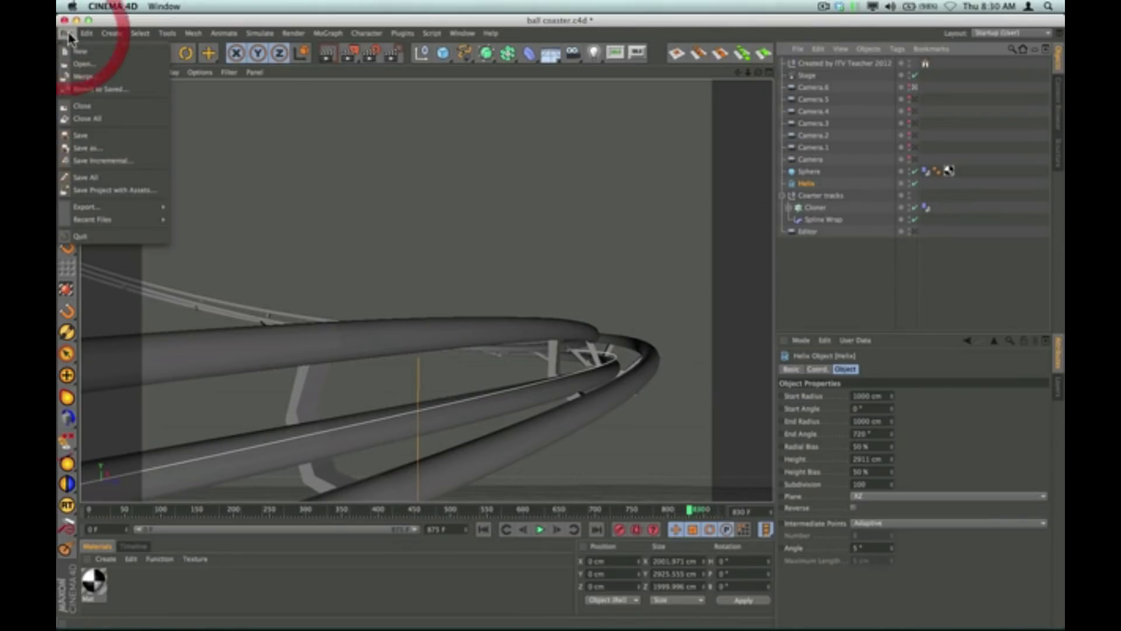
{"action": "left_click", "coordinate": [81, 53]}
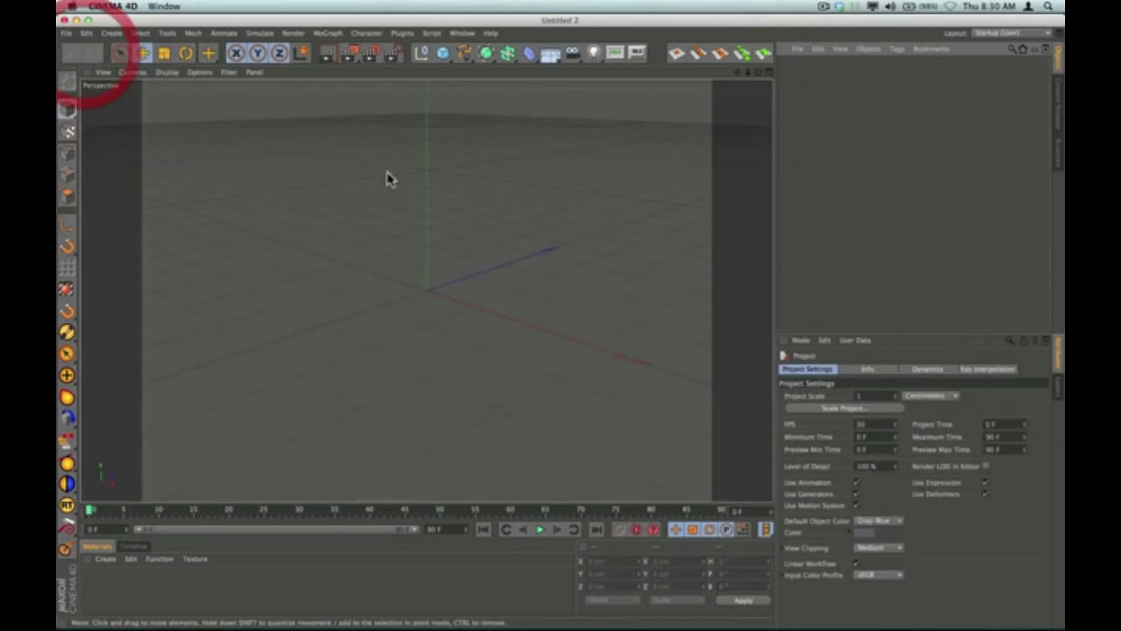
{"action": "left_click", "coordinate": [770, 74]}
{"action": "left_click", "coordinate": [770, 292]}
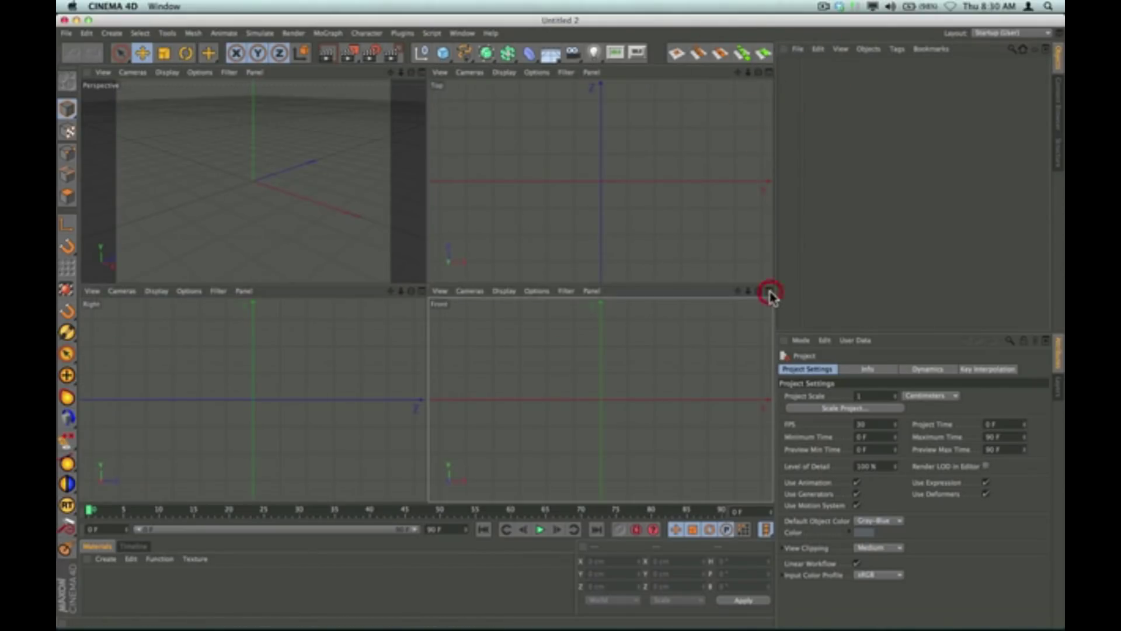
{"action": "left_click", "coordinate": [770, 292]}
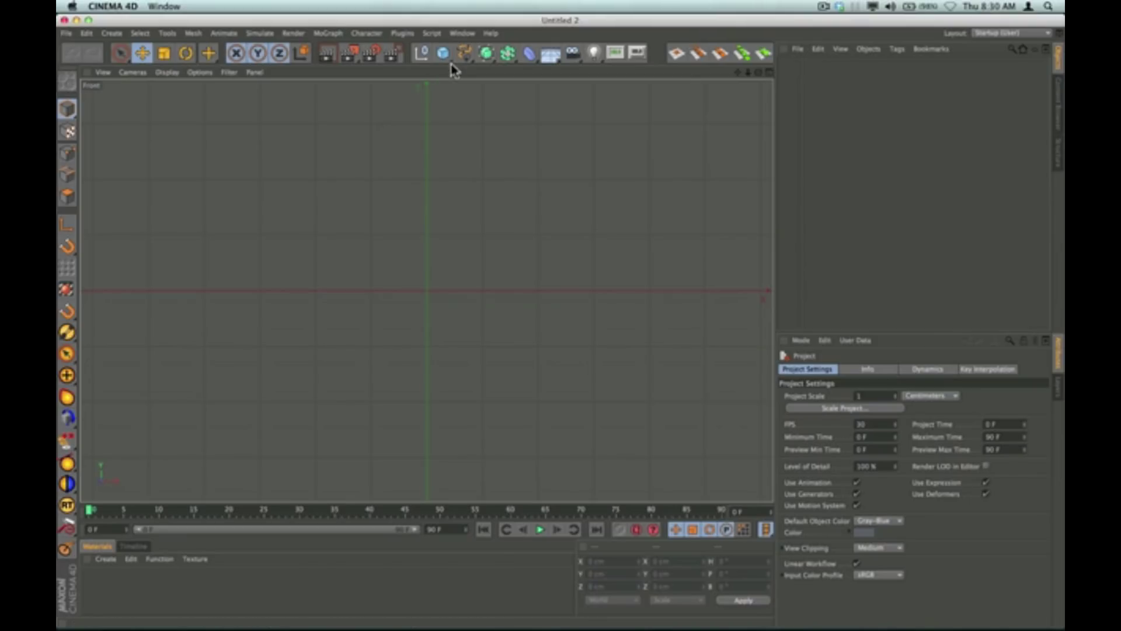
Step: Start a linear spline along the X axis in the Front view, from about X 119 cm to X 300 cm
{"action": "left_click_drag", "start_coordinate": [462, 54], "coordinate": [483, 82]}
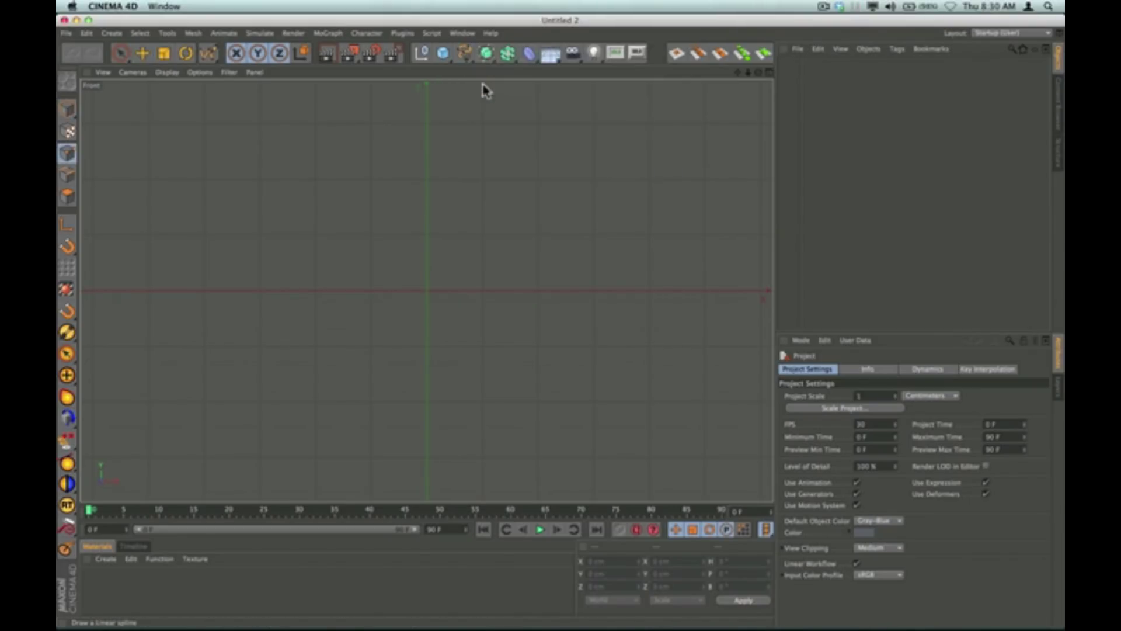
{"action": "left_click", "coordinate": [483, 292]}
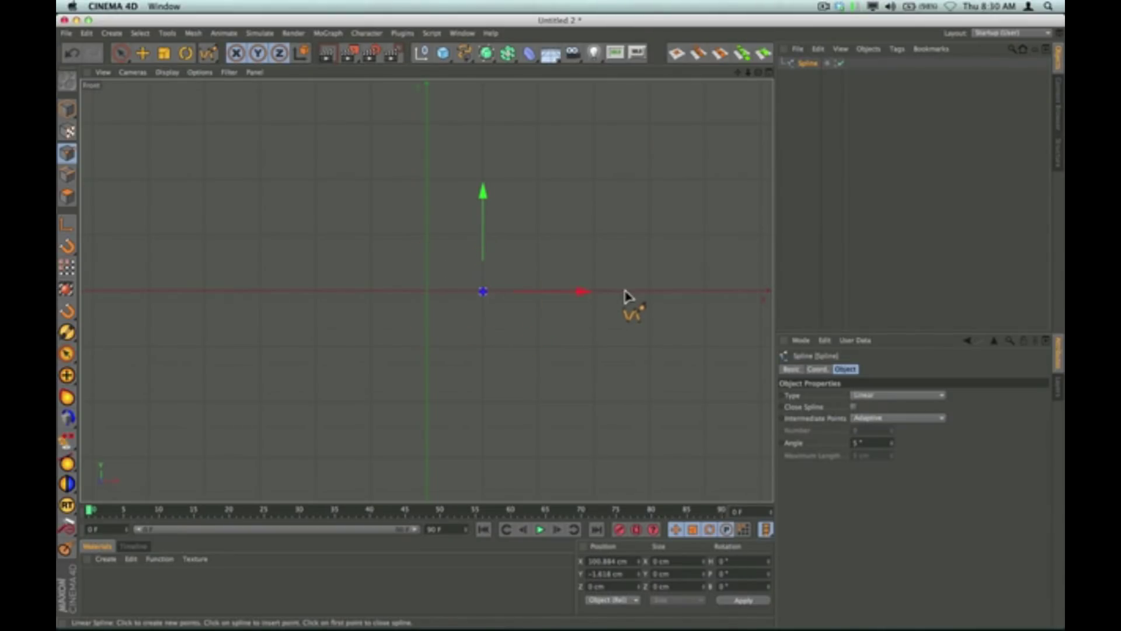
{"action": "left_click", "coordinate": [593, 293]}
{"action": "scroll", "coordinate": [594, 293], "scroll_direction": "up", "scroll_amount": 4}
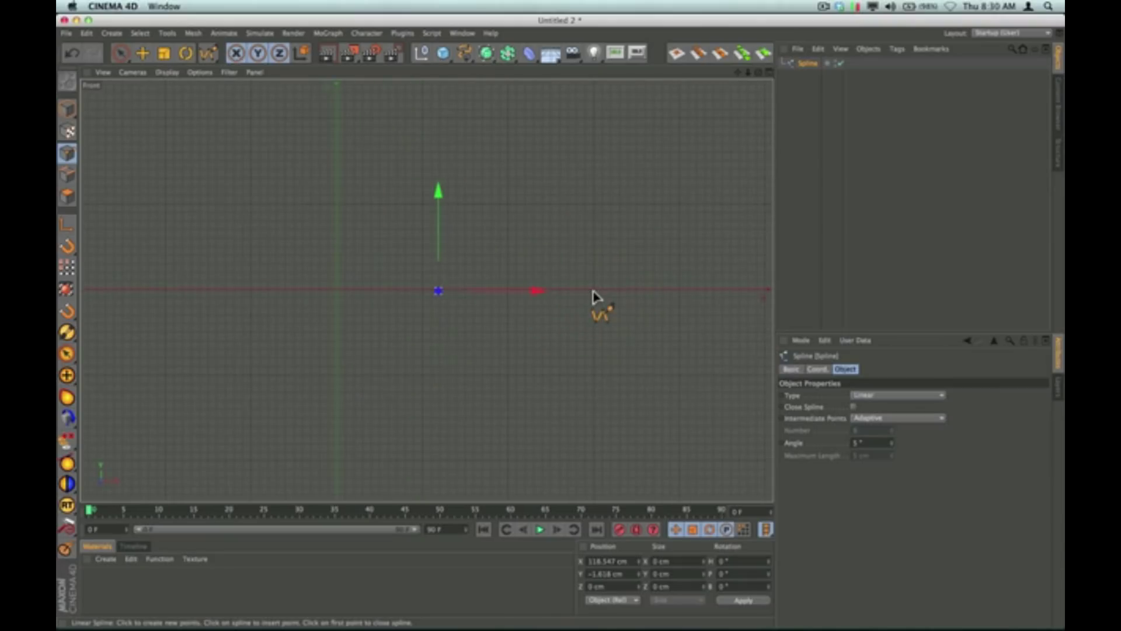
{"action": "left_click", "coordinate": [593, 292]}
{"action": "scroll", "coordinate": [551, 378], "scroll_direction": "down", "scroll_amount": 3}
{"action": "scroll", "coordinate": [551, 378], "scroll_direction": "down", "scroll_amount": 1}
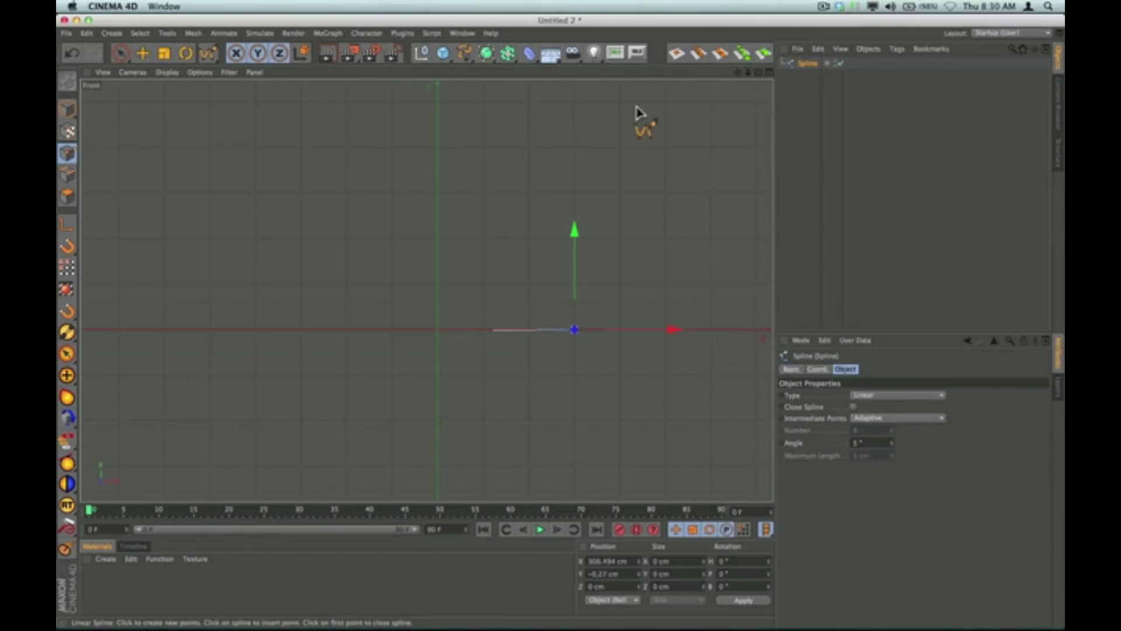
Step: Continue the spline's outer channel outline through about (-101, -403), (-400, -405) and (-802, -6), ending at (-601, -1) cm
{"action": "left_click_drag", "start_coordinate": [735, 73], "coordinate": [769, 0]}
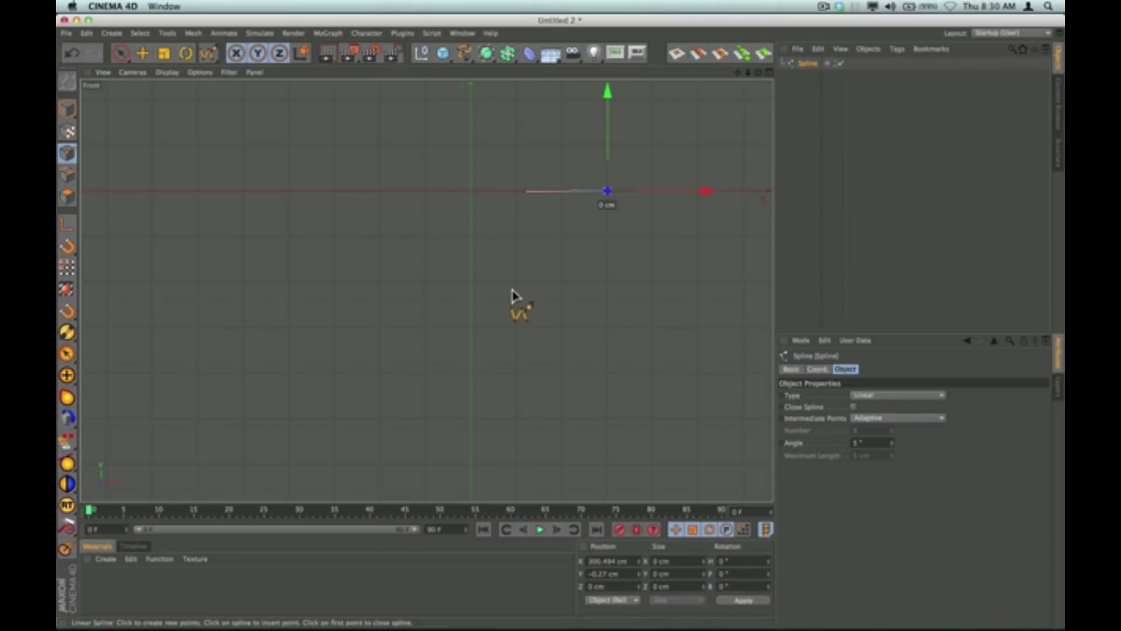
{"action": "left_click", "coordinate": [424, 375]}
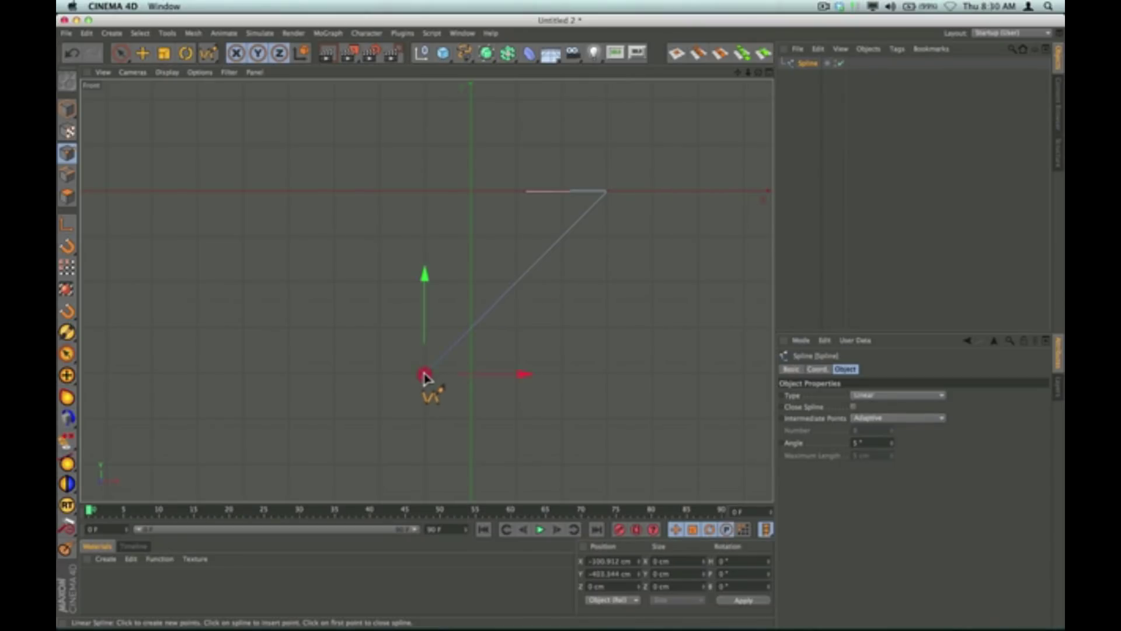
{"action": "left_click", "coordinate": [287, 375]}
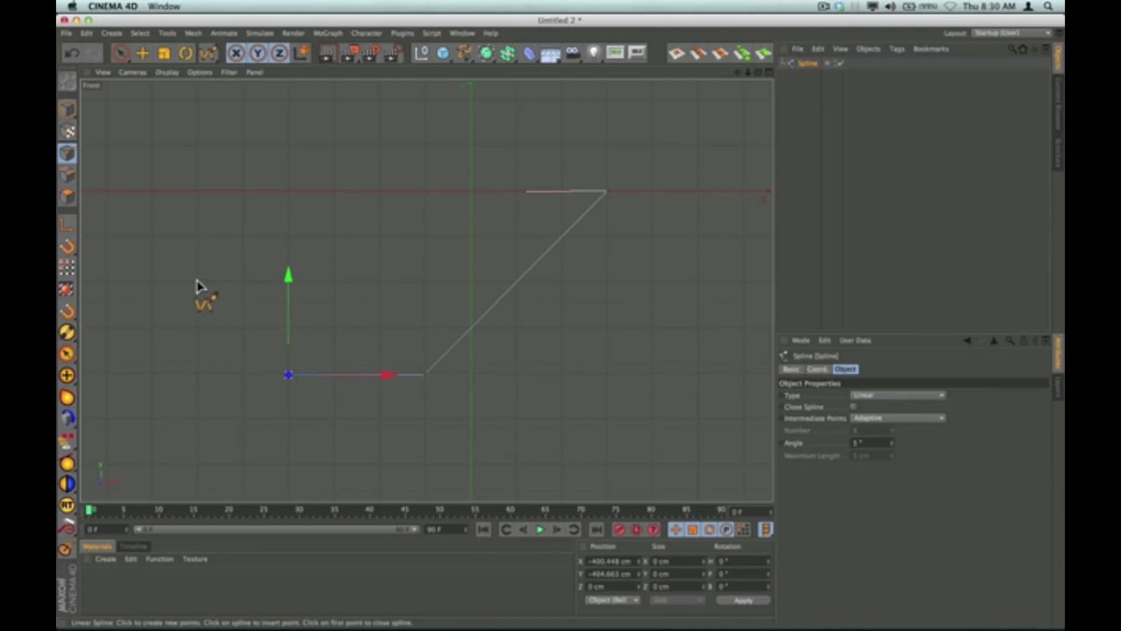
{"action": "left_click", "coordinate": [105, 192]}
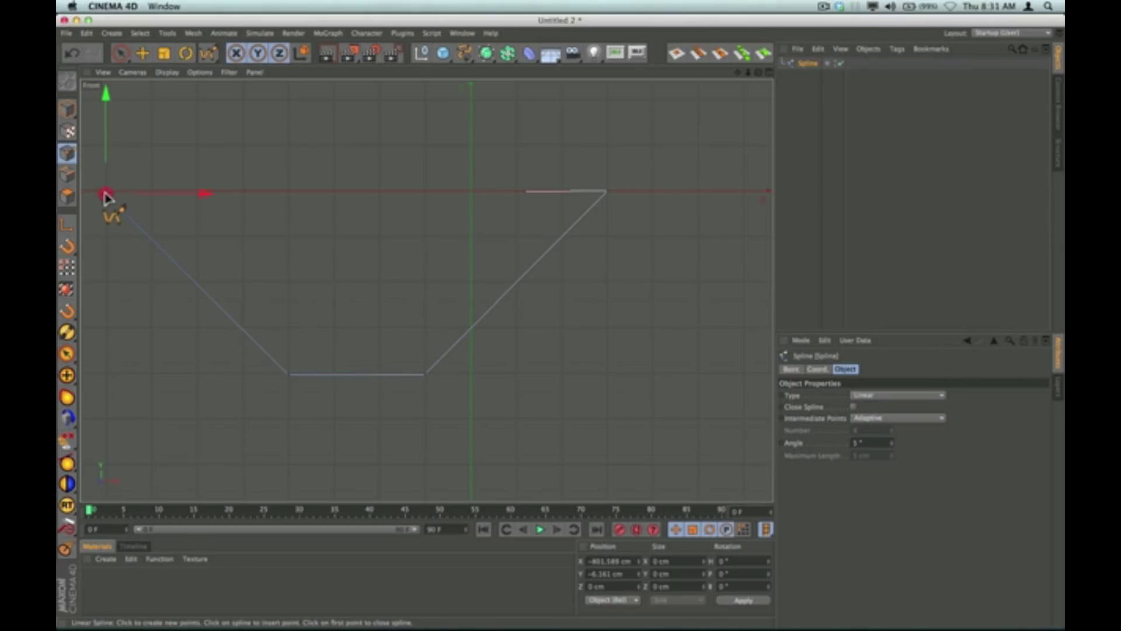
{"action": "scroll", "coordinate": [171, 196], "scroll_direction": "up", "scroll_amount": 3}
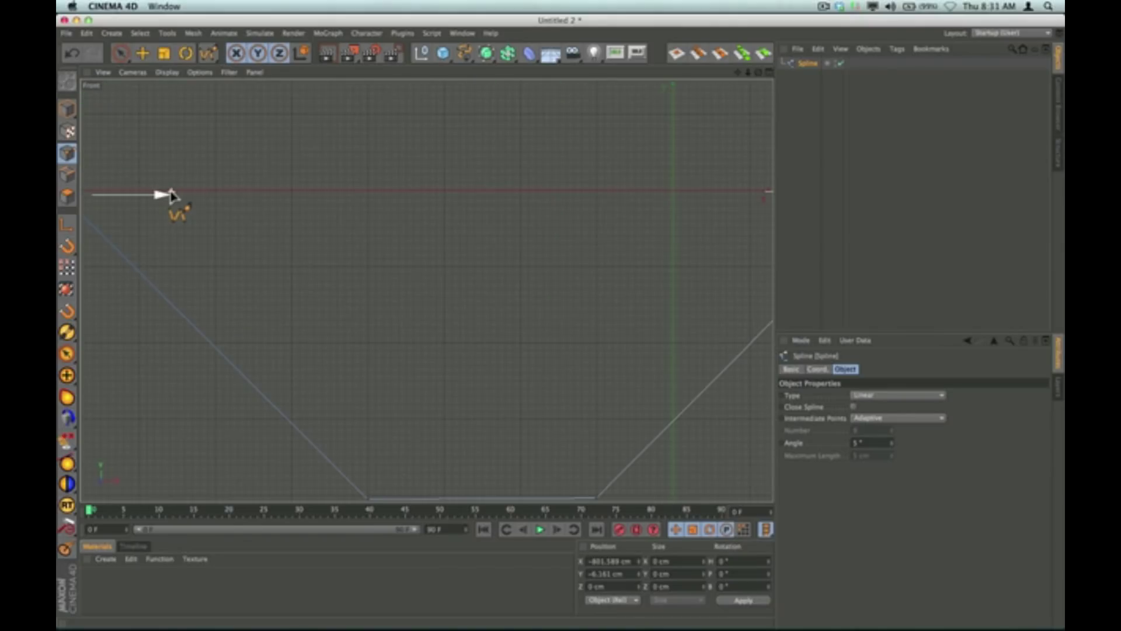
{"action": "left_click", "coordinate": [214, 191]}
Step: Draw the inner channel outline through about (-398, -302) and (-102, -302) cm, and close the spline at its first point
{"action": "scroll", "coordinate": [282, 312], "scroll_direction": "down", "scroll_amount": 3}
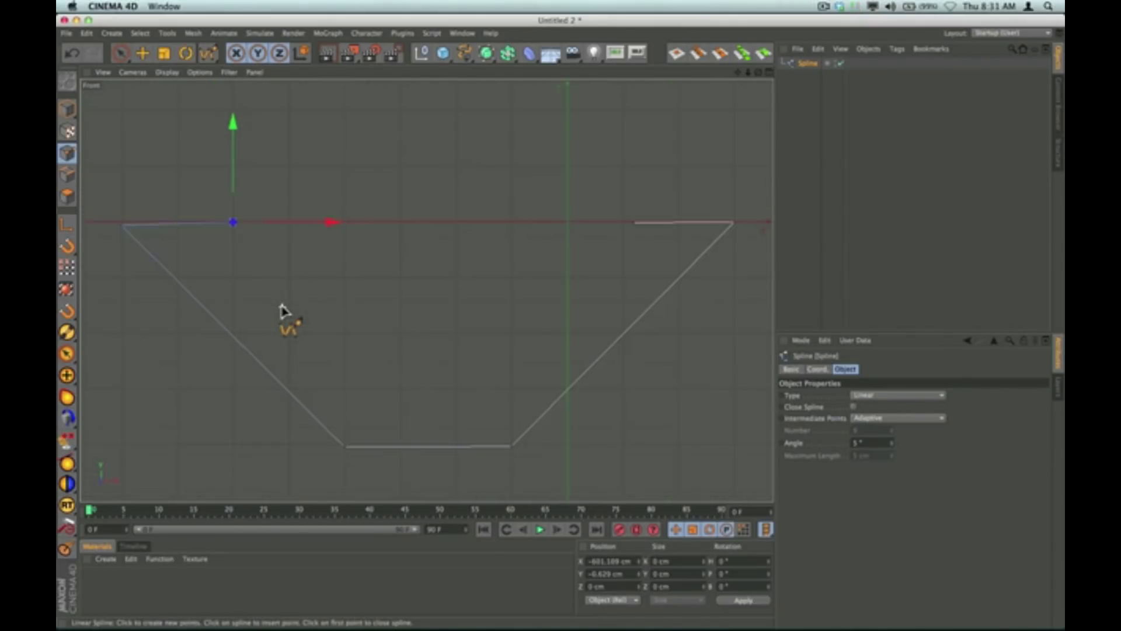
{"action": "left_click", "coordinate": [339, 380]}
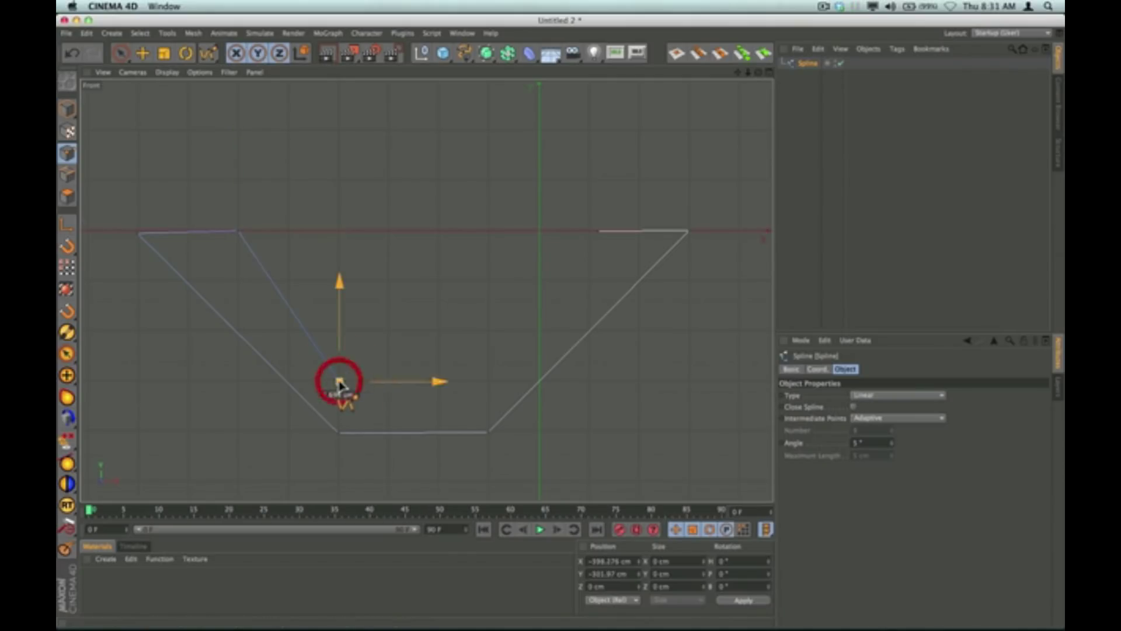
{"action": "left_click", "coordinate": [487, 382]}
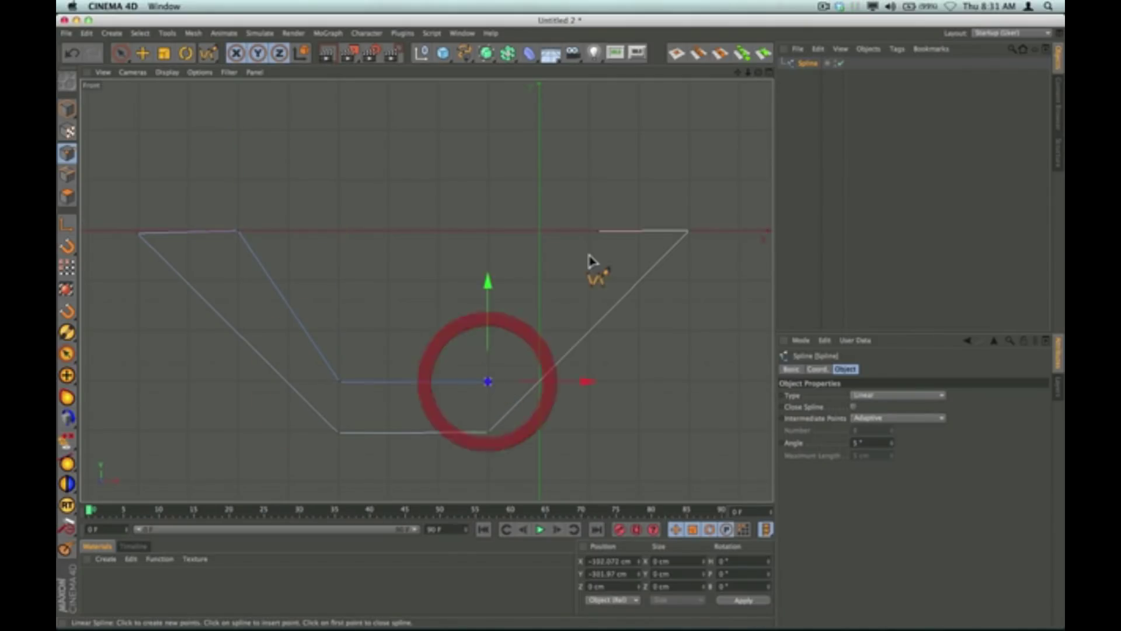
{"action": "left_click", "coordinate": [599, 235]}
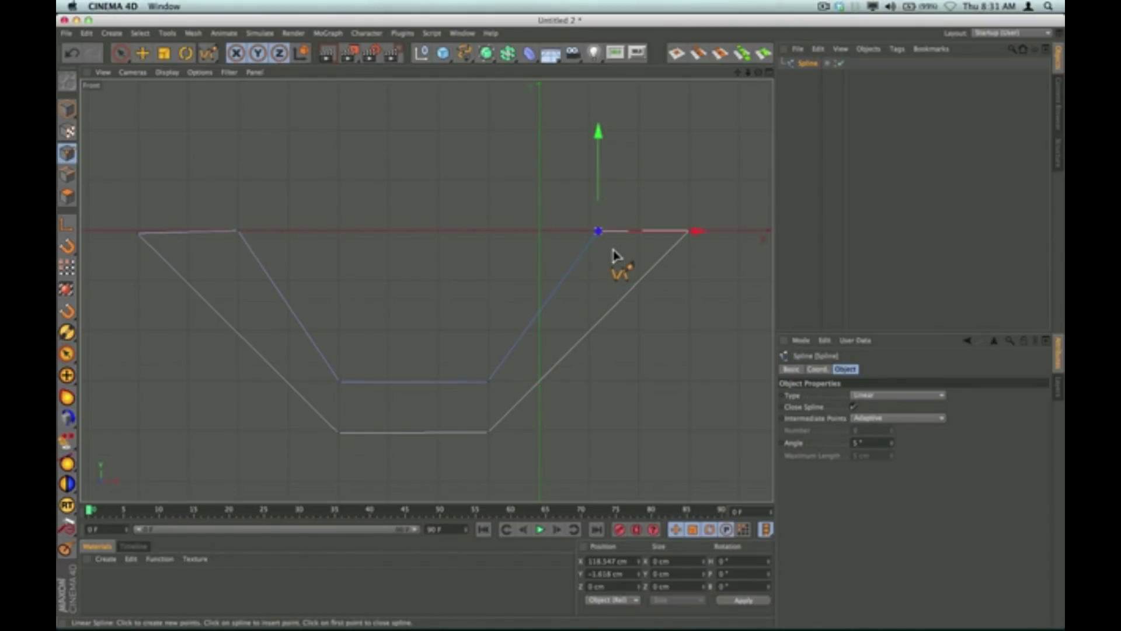
{"action": "left_click", "coordinate": [796, 139]}
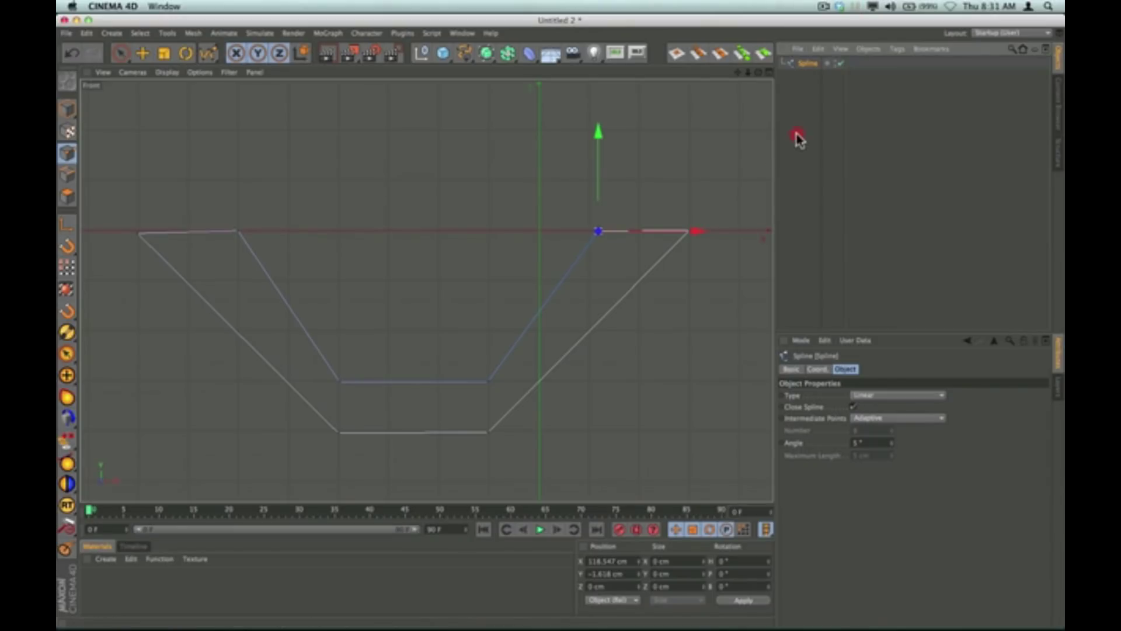
Step: Create an Extrude NURBS, nest the spline profile under it, and show all four views
{"action": "left_click_drag", "start_coordinate": [488, 55], "coordinate": [612, 66]}
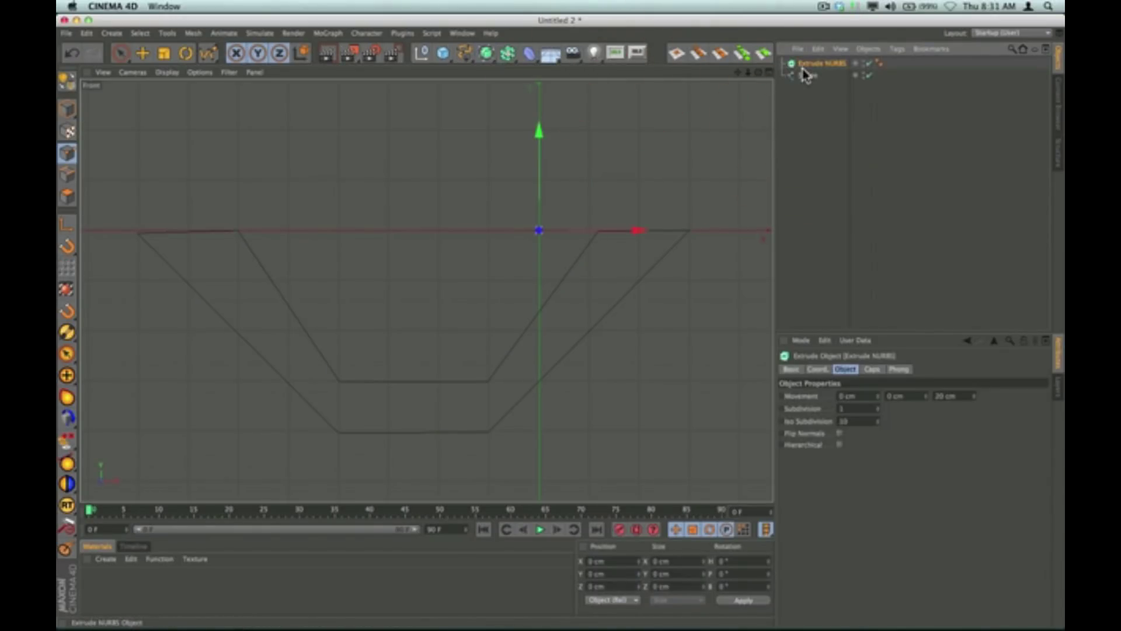
{"action": "left_click_drag", "start_coordinate": [809, 77], "coordinate": [809, 64]}
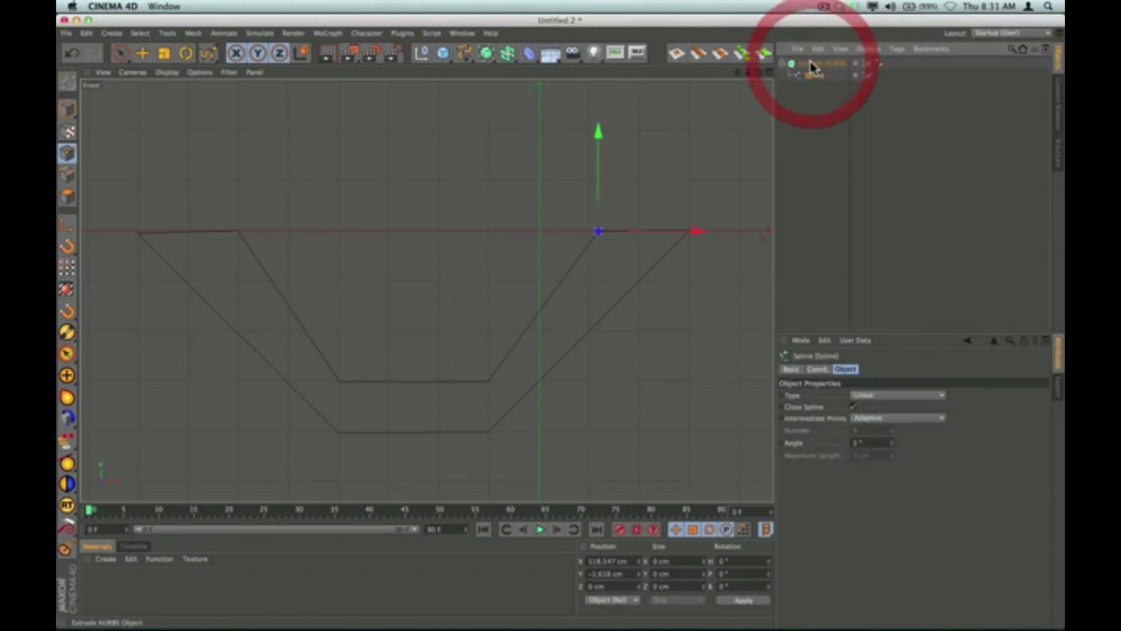
{"action": "left_click", "coordinate": [769, 73]}
{"action": "mouse_move", "coordinate": [412, 72]}
{"action": "left_mouse_down"}
{"action": "mouse_move", "coordinate": [388, 84]}
{"action": "mouse_move", "coordinate": [445, 74]}
{"action": "mouse_move", "coordinate": [362, 68]}
{"action": "mouse_move", "coordinate": [411, 73]}
{"action": "left_mouse_up"}
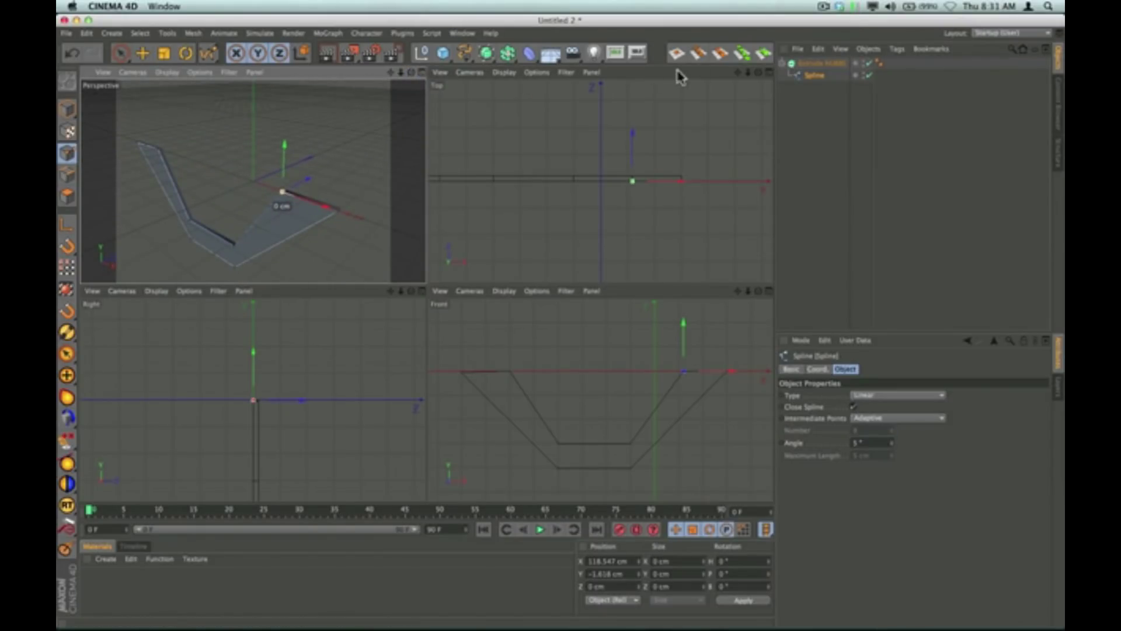
Step: Set the Extrude NURBS movement along Z to 40 cm
{"action": "left_click", "coordinate": [819, 64]}
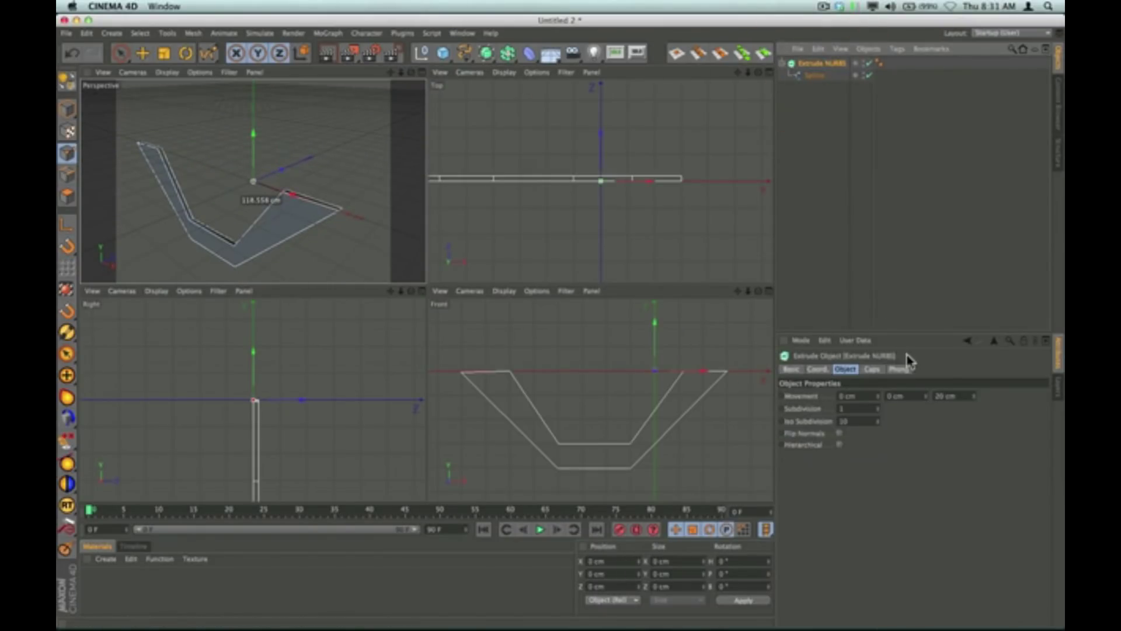
{"action": "double_click", "coordinate": [939, 395]}
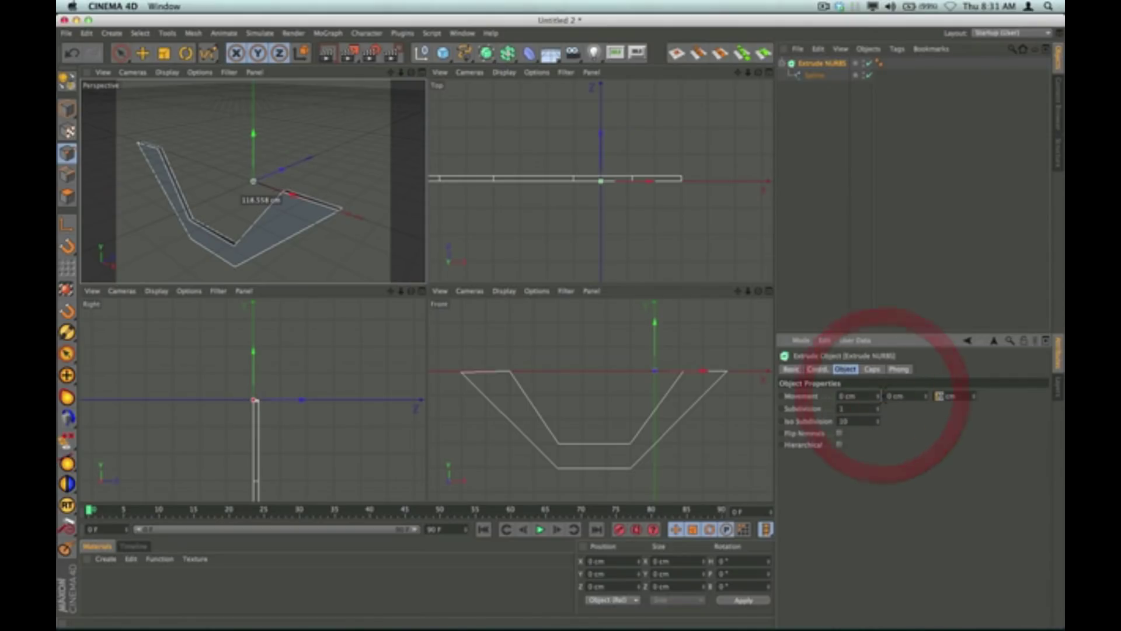
{"action": "type", "text": "40"}
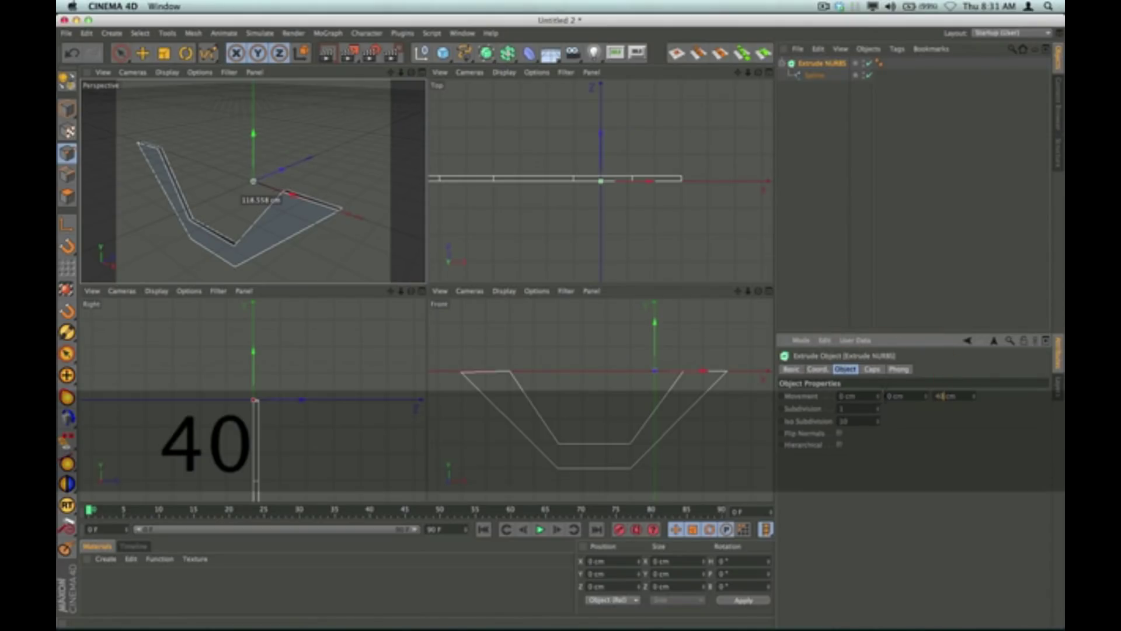
{"action": "left_click", "coordinate": [926, 456]}
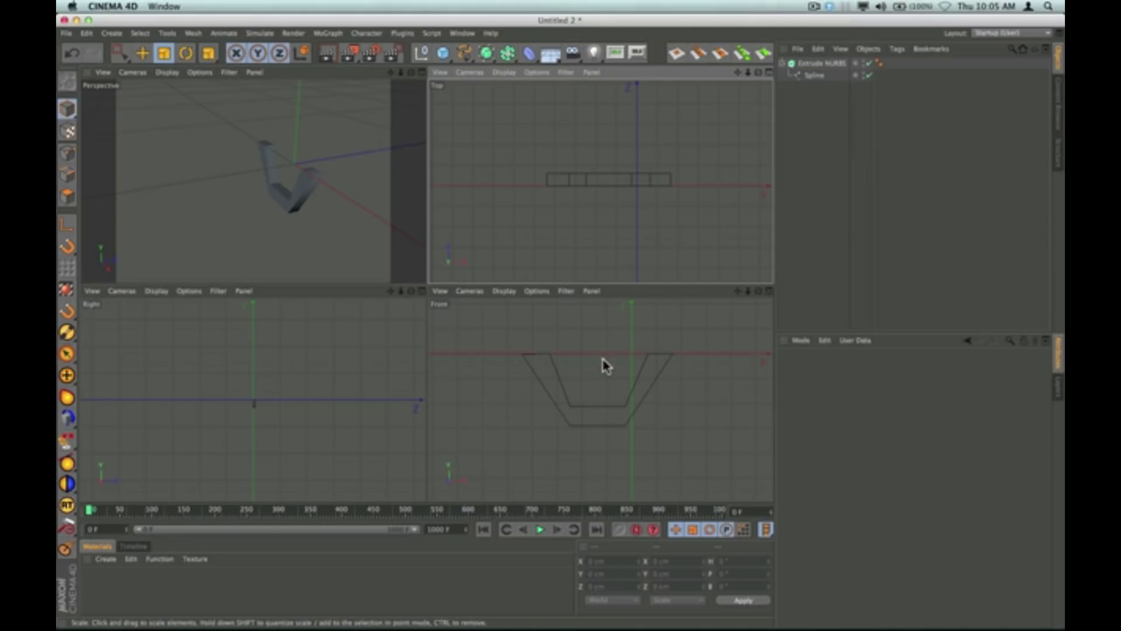
{"action": "scroll", "coordinate": [606, 365], "scroll_direction": "down", "scroll_amount": 4}
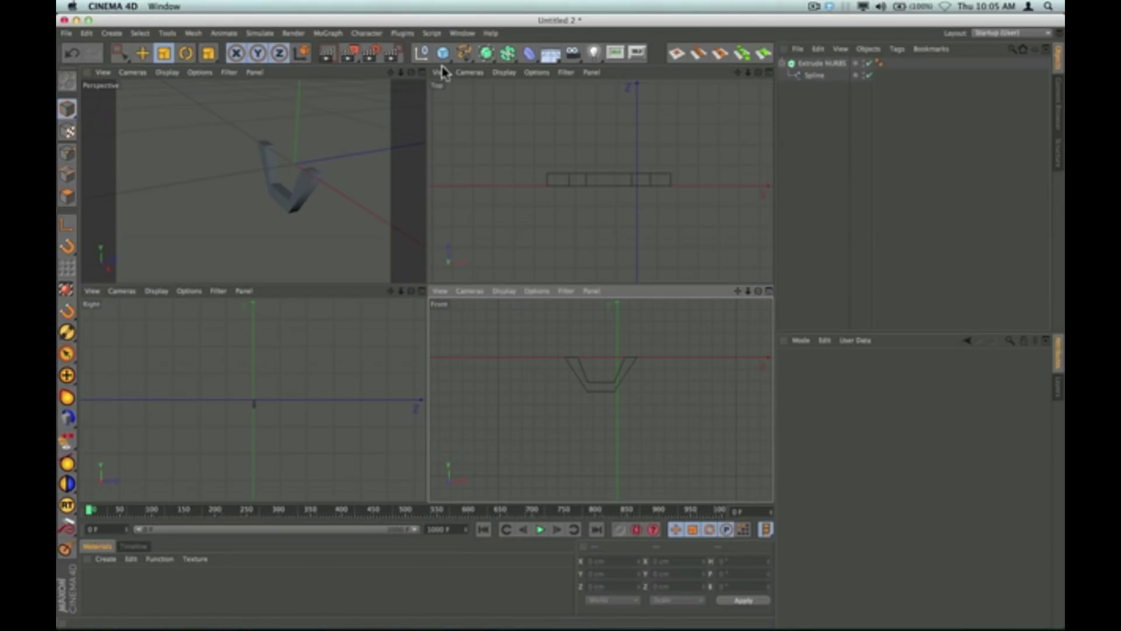
{"action": "left_click_drag", "start_coordinate": [442, 55], "coordinate": [666, 82]}
{"action": "scroll", "coordinate": [633, 340], "scroll_direction": "down", "scroll_amount": 3}
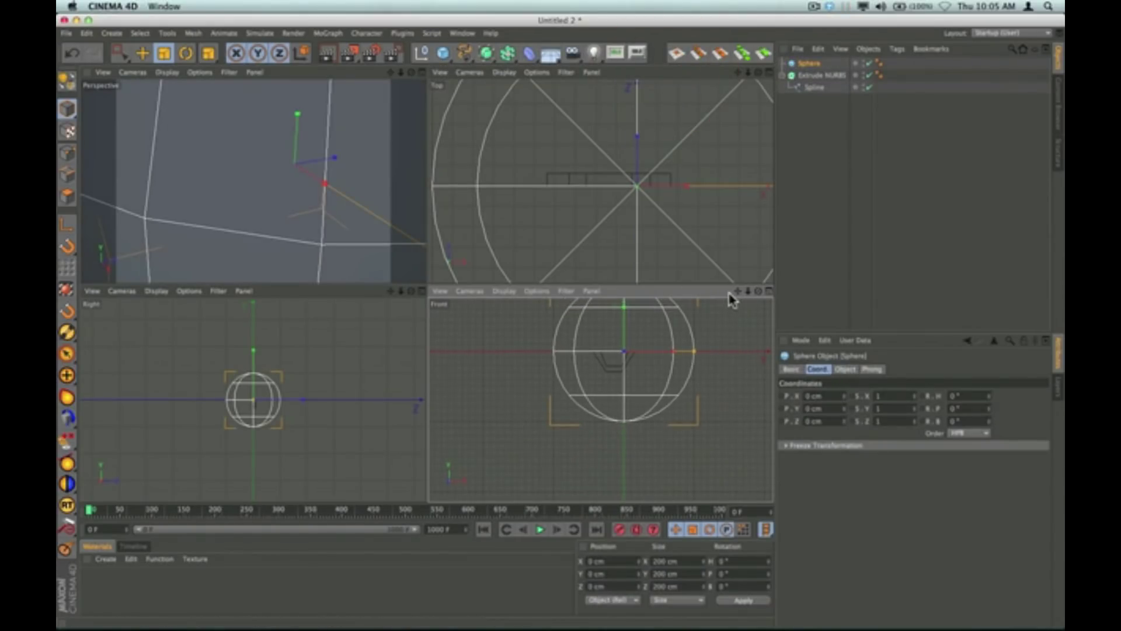
{"action": "left_click_drag", "start_coordinate": [738, 290], "coordinate": [717, 319]}
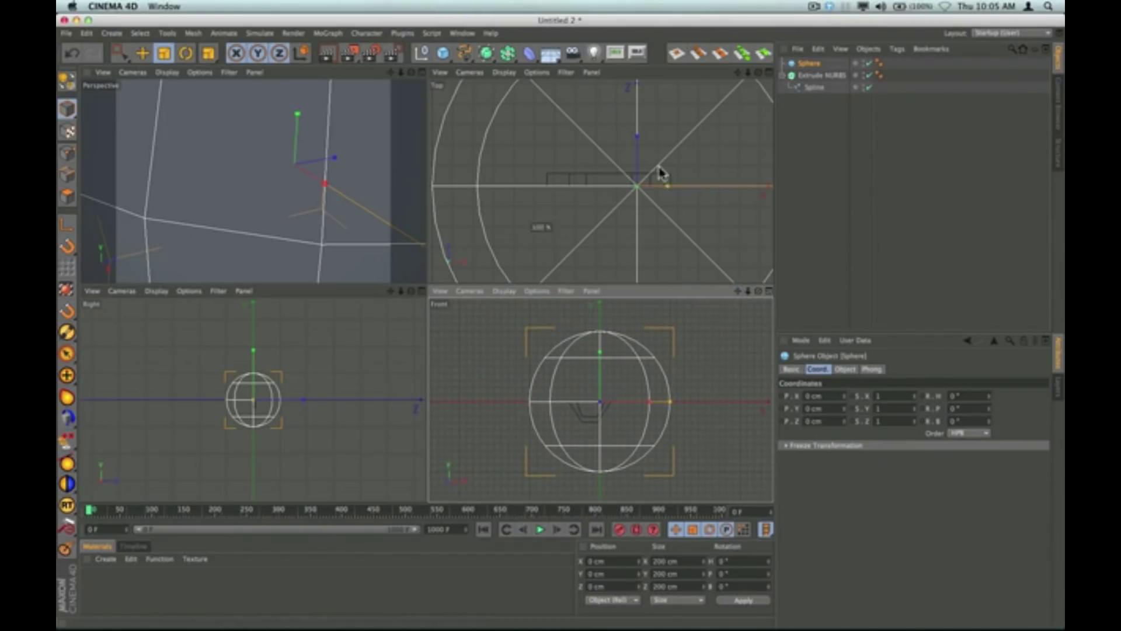
{"action": "left_click", "coordinate": [811, 64]}
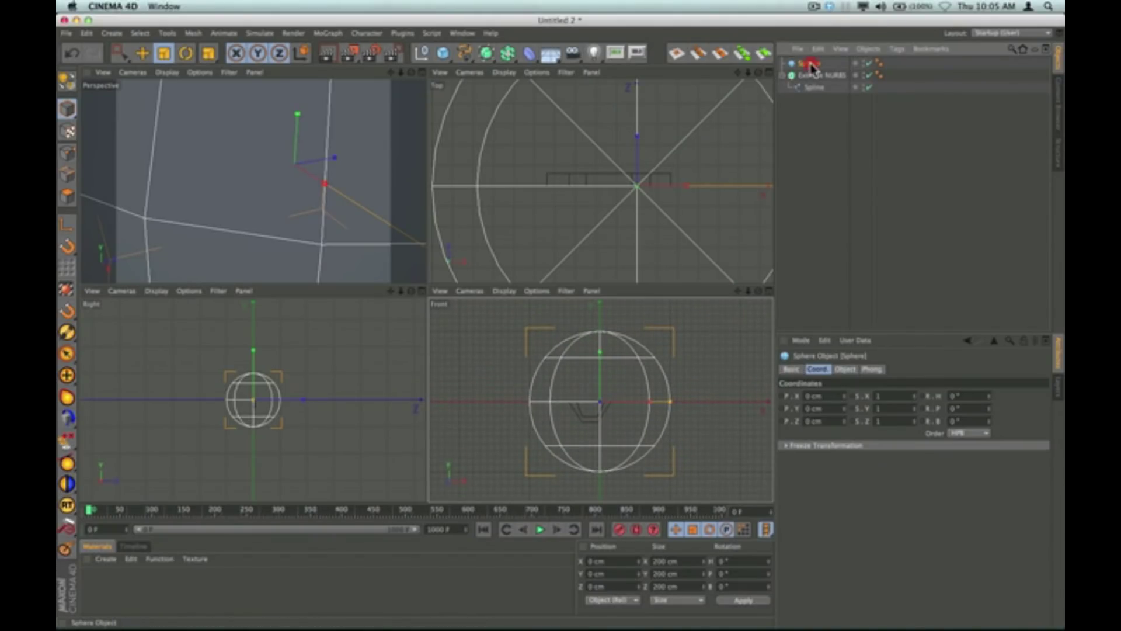
{"action": "left_click", "coordinate": [845, 369]}
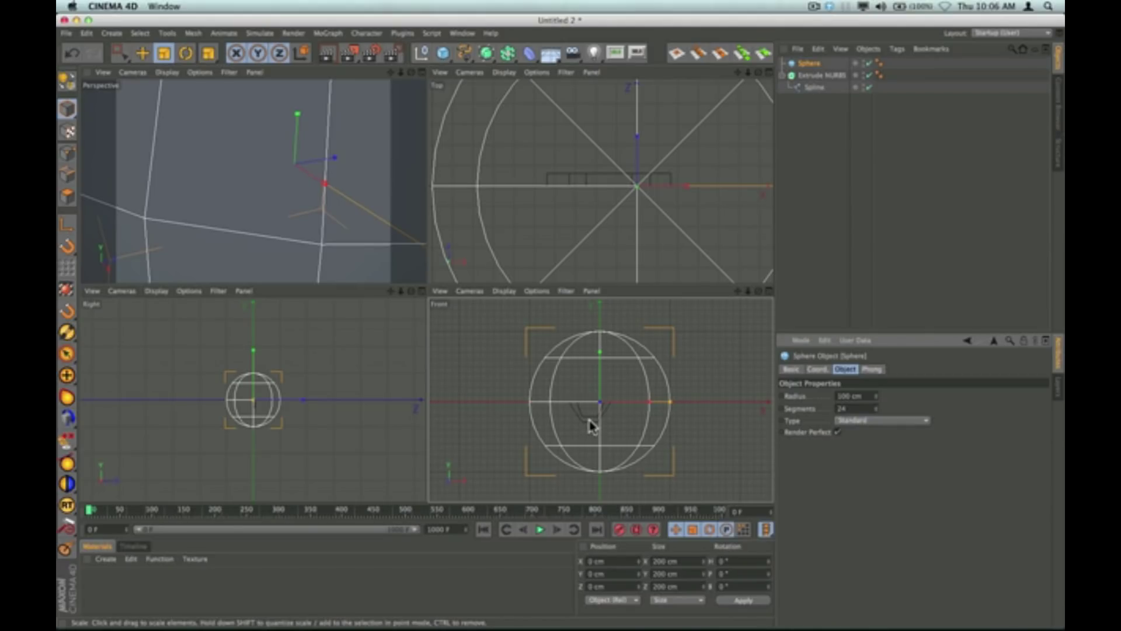
{"action": "left_click", "coordinate": [815, 66]}
{"action": "key", "text": "Delete"}
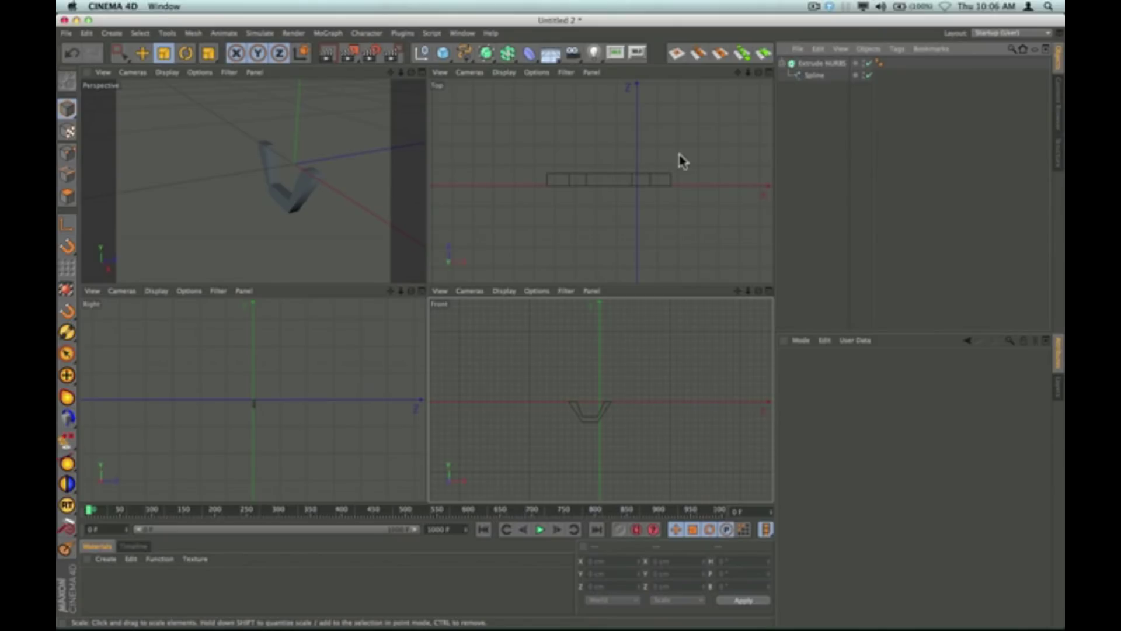
Step: Collapse the Extrude NURBS hierarchy and add a cylinder with -Z orientation and a 17 cm radius
{"action": "left_click", "coordinate": [792, 68]}
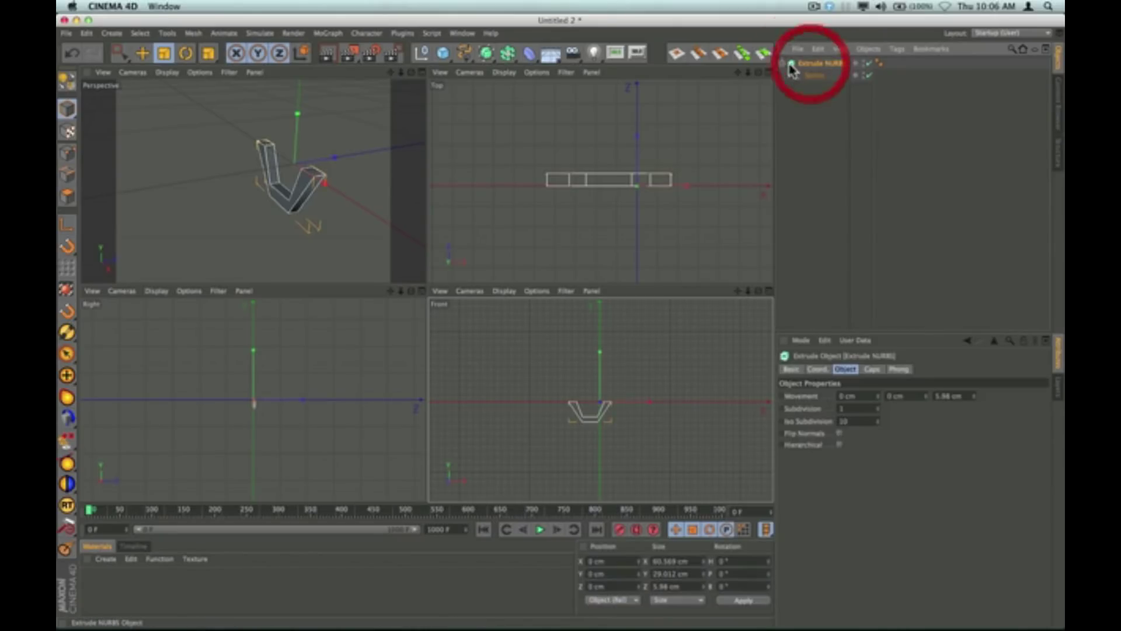
{"action": "left_click", "coordinate": [782, 63]}
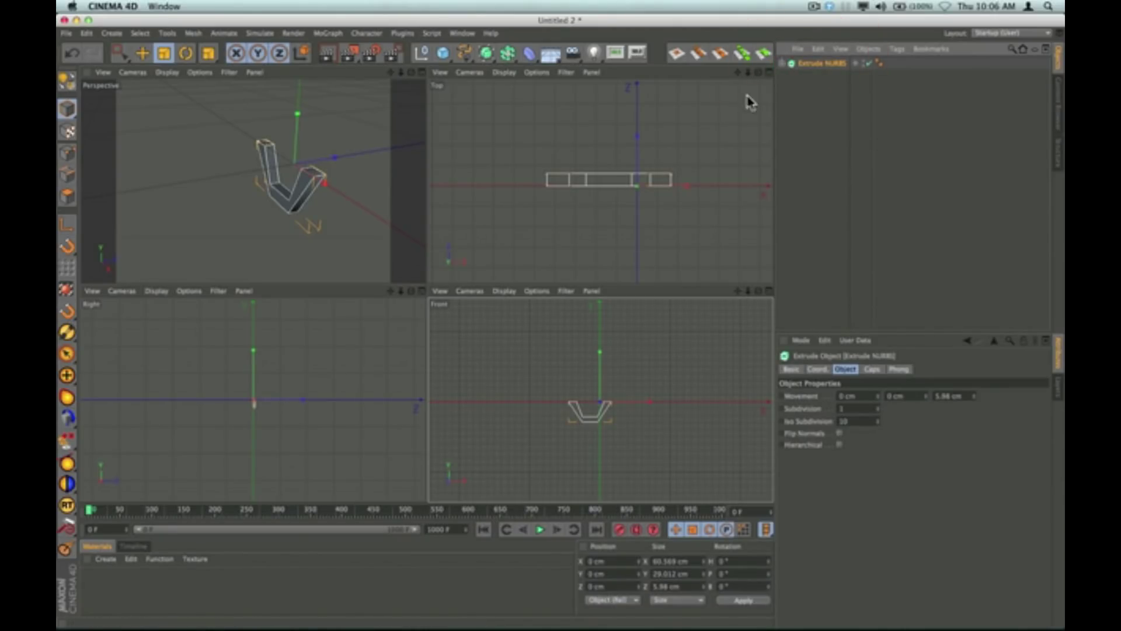
{"action": "left_click", "coordinate": [442, 54]}
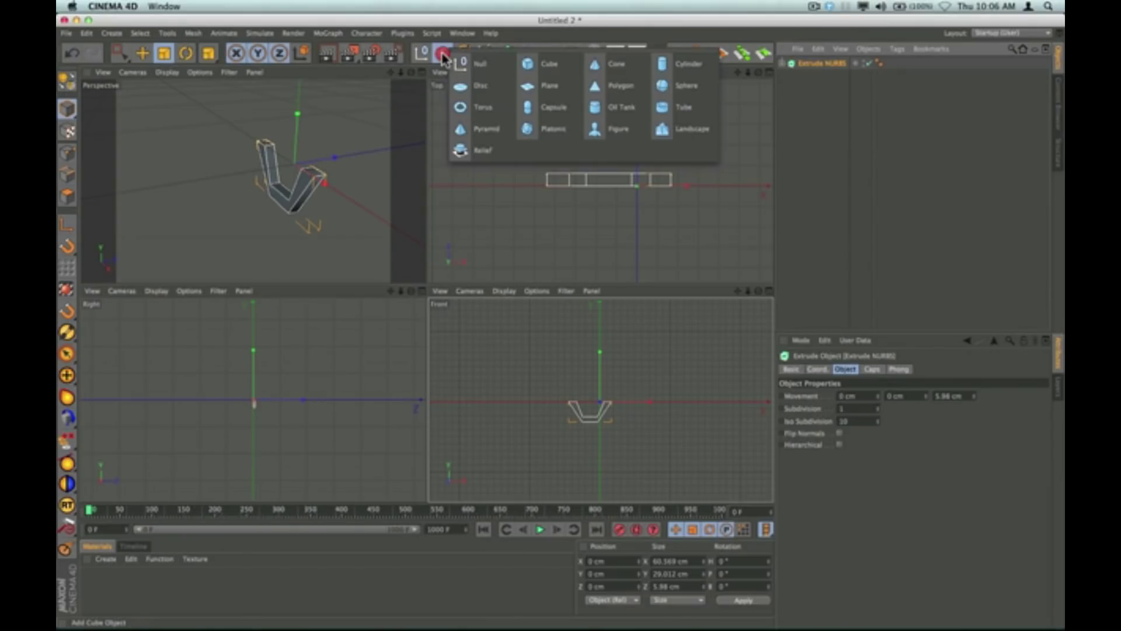
{"action": "left_click", "coordinate": [664, 64]}
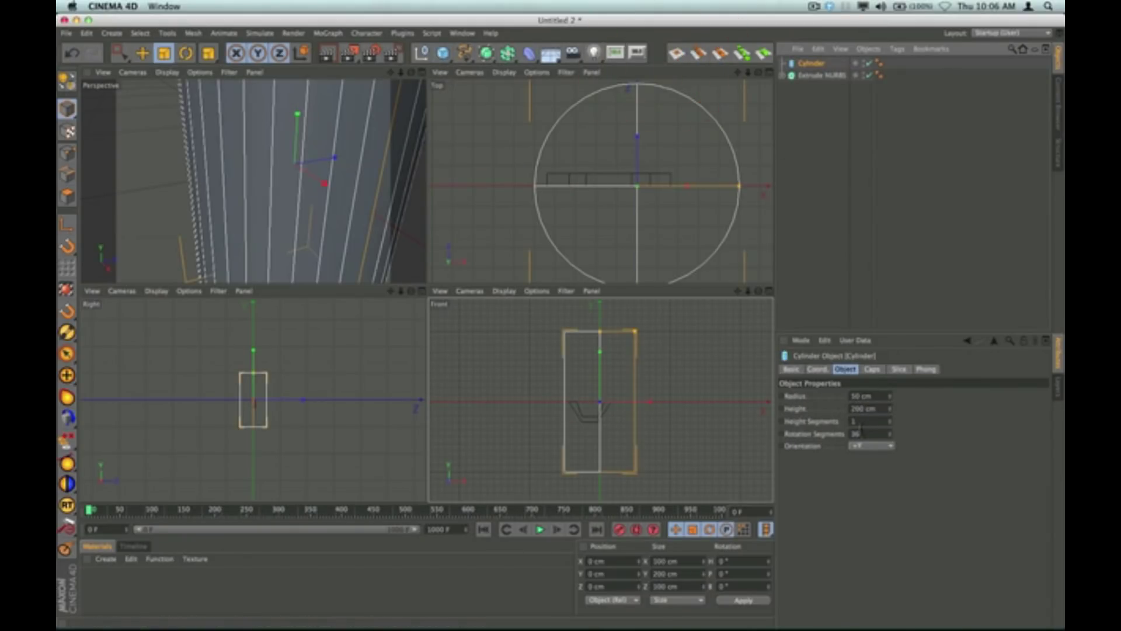
{"action": "left_click", "coordinate": [874, 448]}
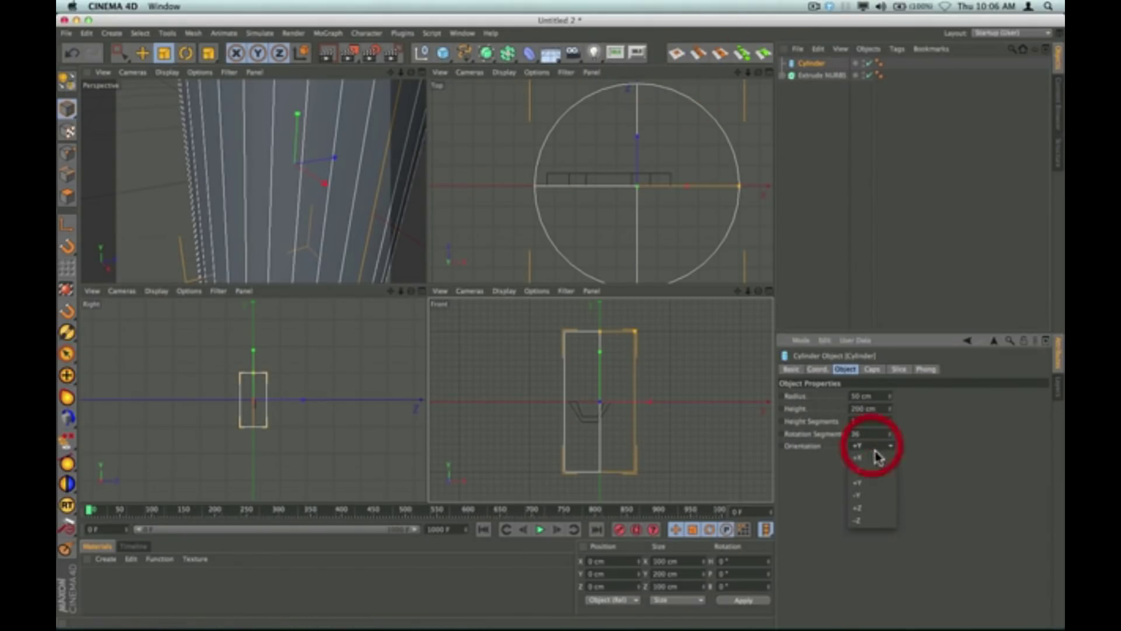
{"action": "left_click", "coordinate": [885, 520]}
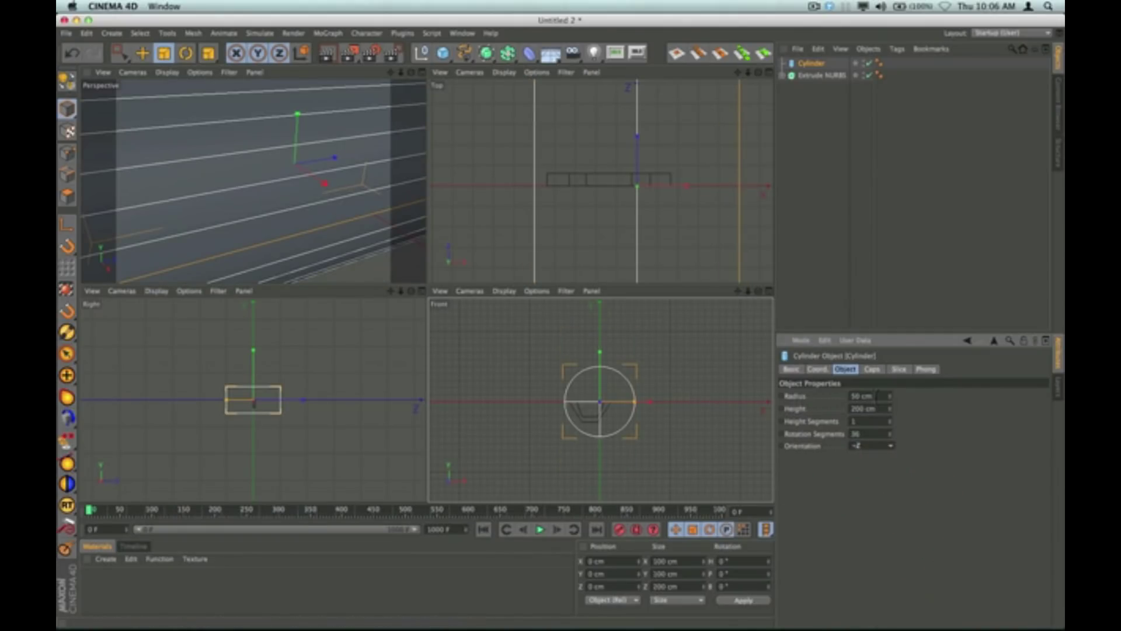
{"action": "left_click_drag", "start_coordinate": [890, 397], "coordinate": [889, 441]}
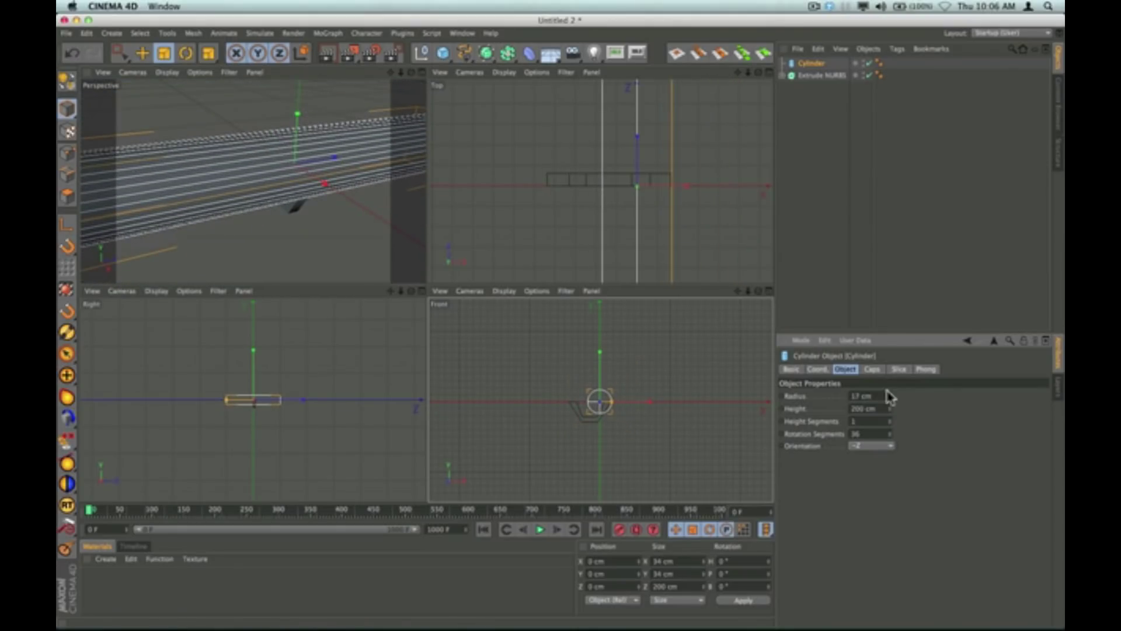
Step: Scale the extruded channel up uniformly to about 116 × 56 × 11 cm
{"action": "left_click", "coordinate": [828, 75]}
{"action": "left_click_drag", "start_coordinate": [534, 366], "coordinate": [983, 357]}
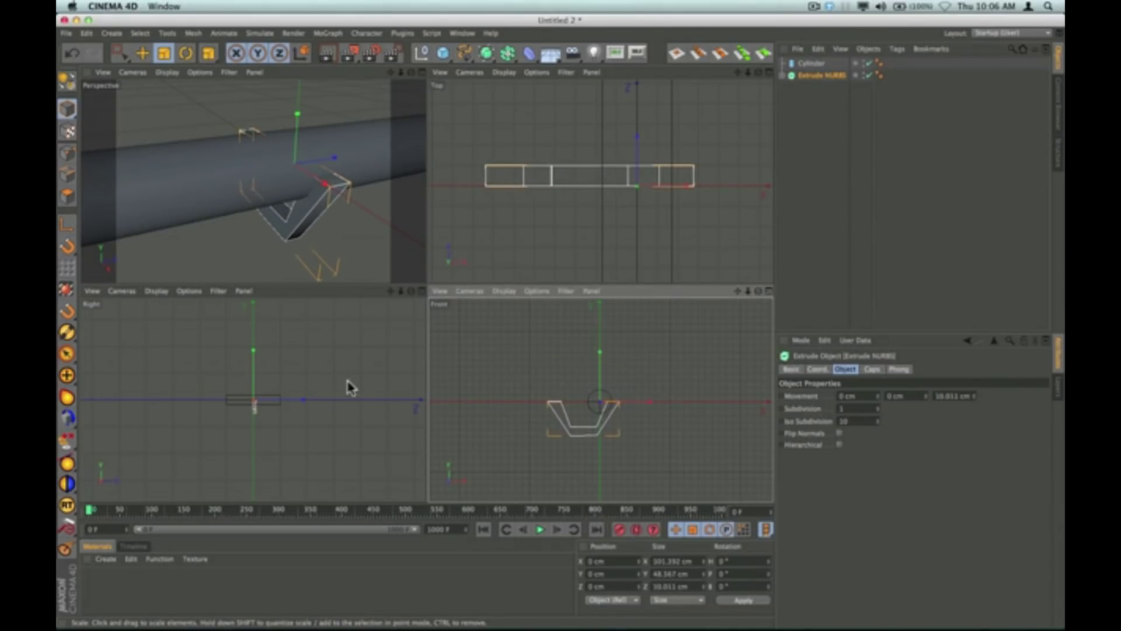
{"action": "left_click_drag", "start_coordinate": [483, 352], "coordinate": [564, 355]}
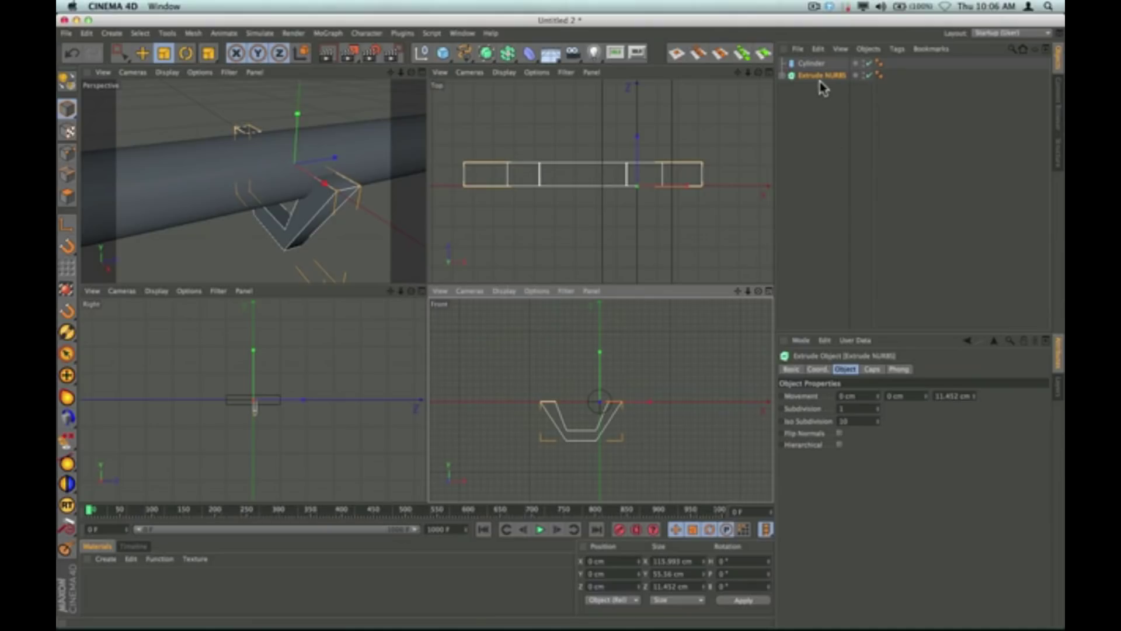
Step: Set the cylinder's rotation segments to 10
{"action": "left_click", "coordinate": [811, 63]}
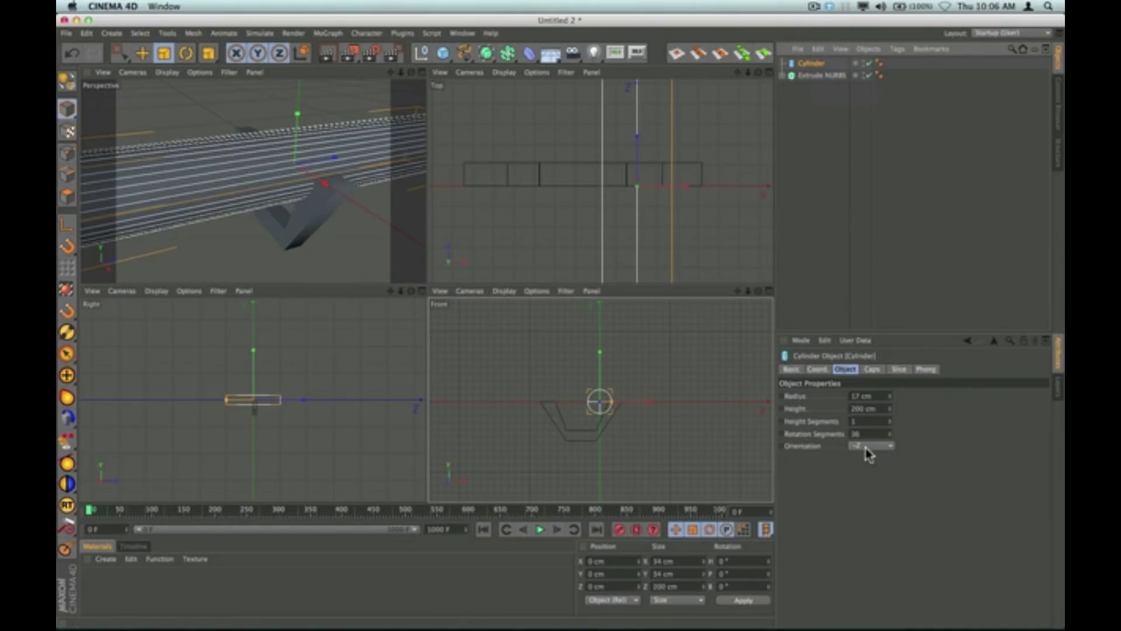
{"action": "left_click_drag", "start_coordinate": [866, 434], "coordinate": [844, 435]}
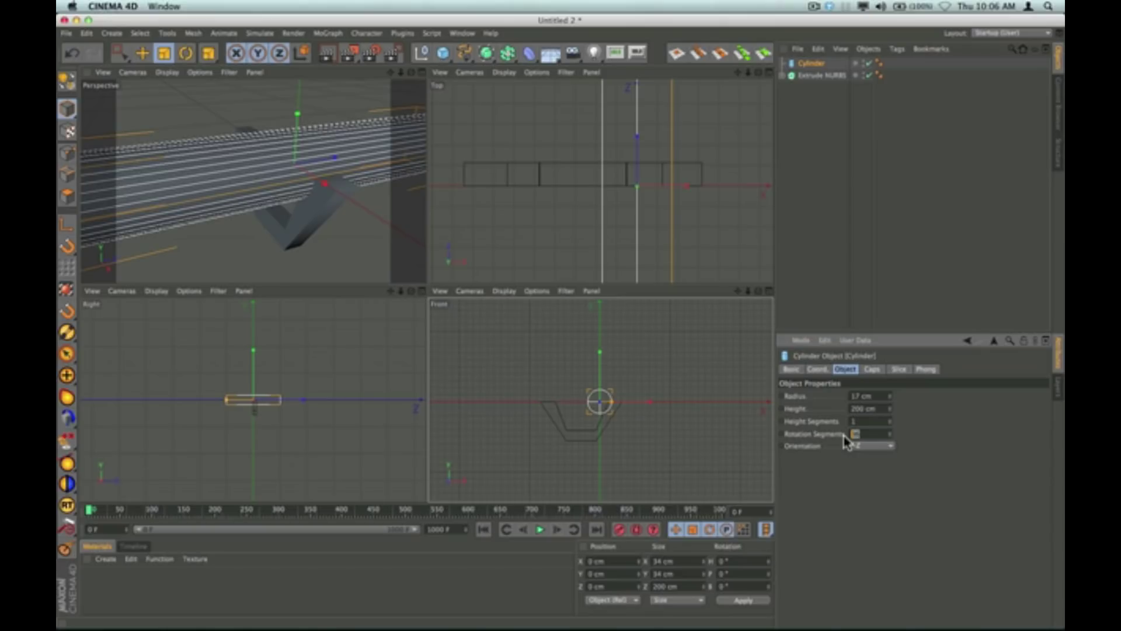
{"action": "type", "text": "10"}
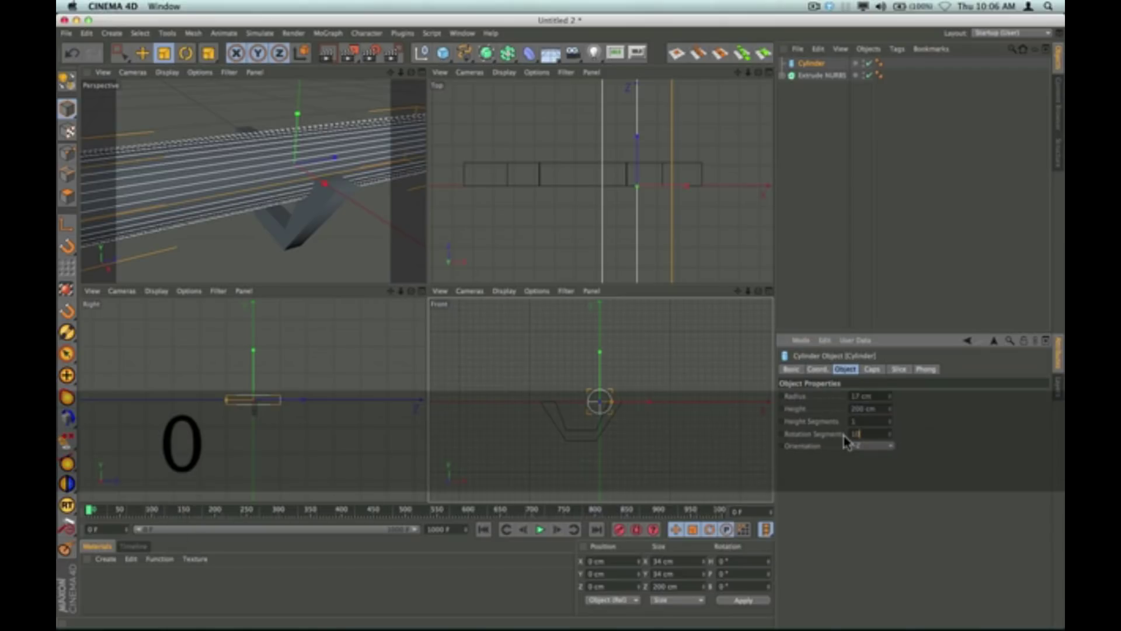
Step: Set the cylinder's height segments to 6 and move it to about X 10 cm, Z 106 cm, starting at the channel
{"action": "left_click", "coordinate": [854, 421]}
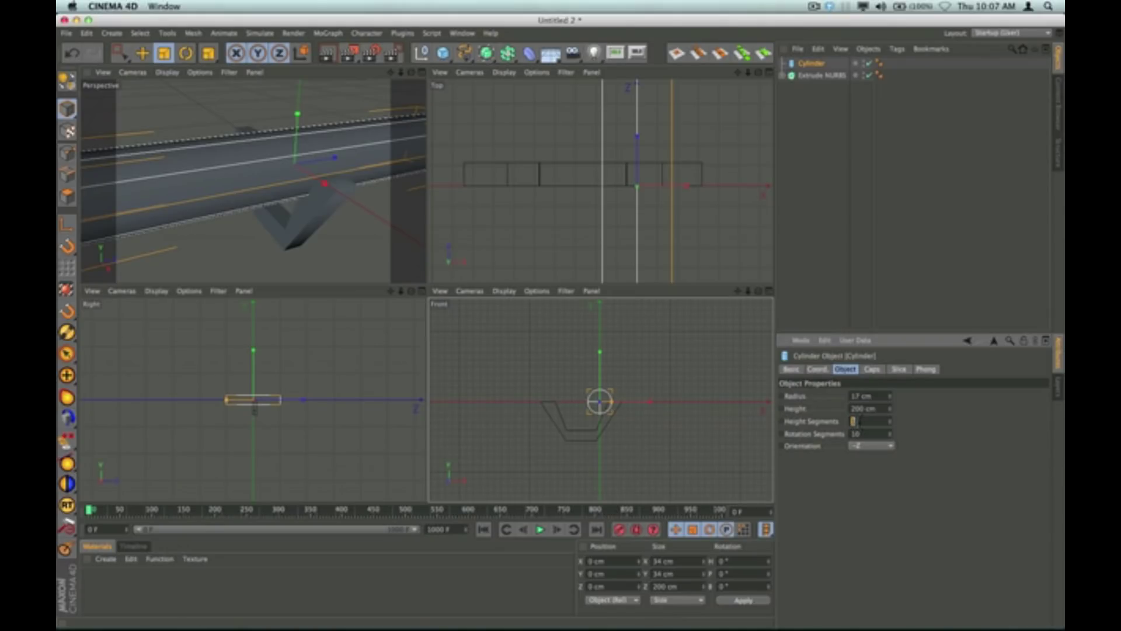
{"action": "type", "text": "6"}
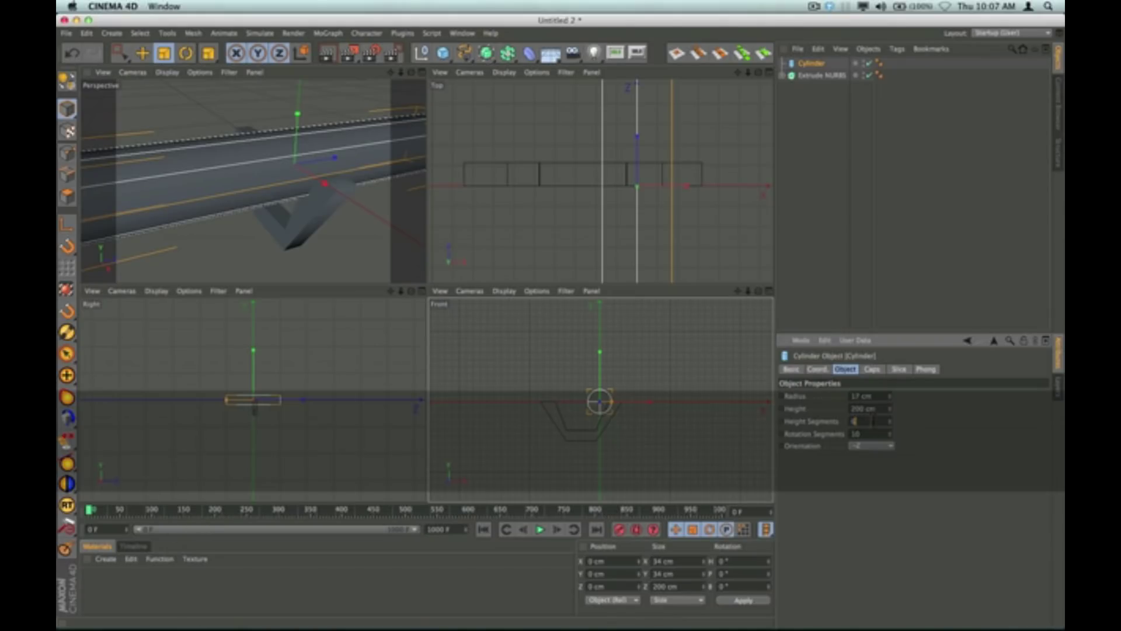
{"action": "scroll", "coordinate": [709, 182], "scroll_direction": "down", "scroll_amount": 10}
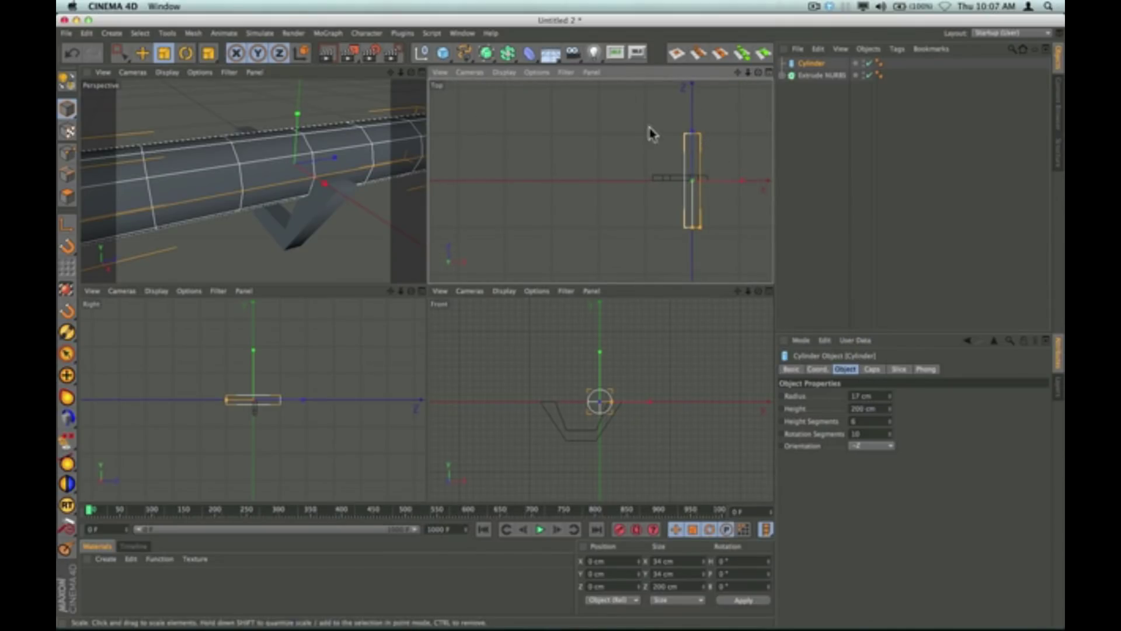
{"action": "left_click", "coordinate": [142, 55]}
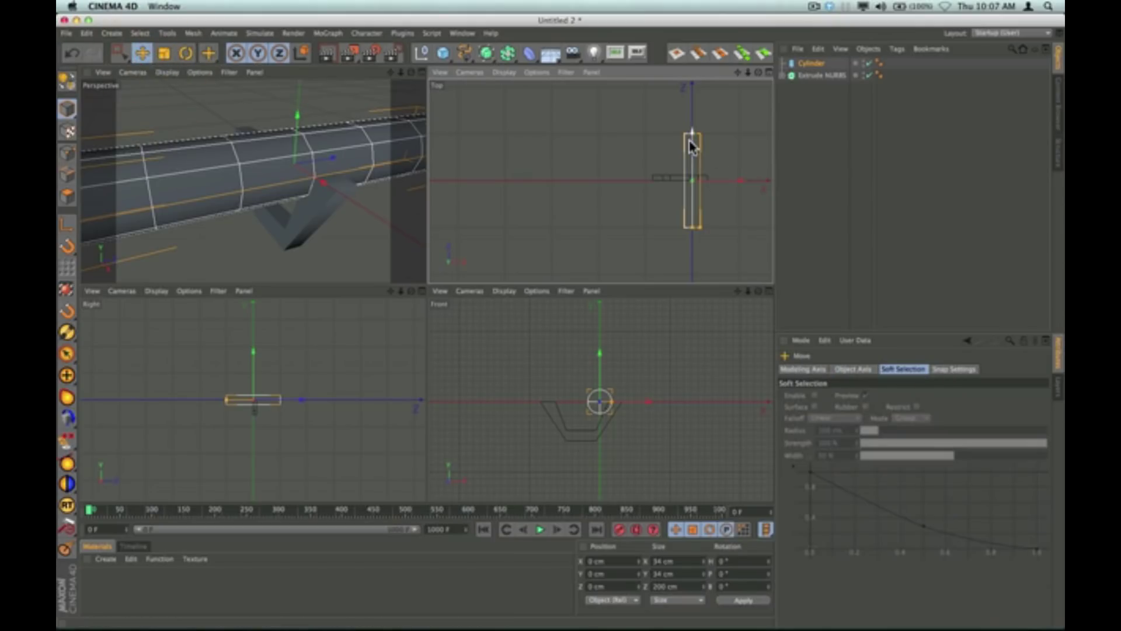
{"action": "left_click_drag", "start_coordinate": [693, 146], "coordinate": [702, 95]}
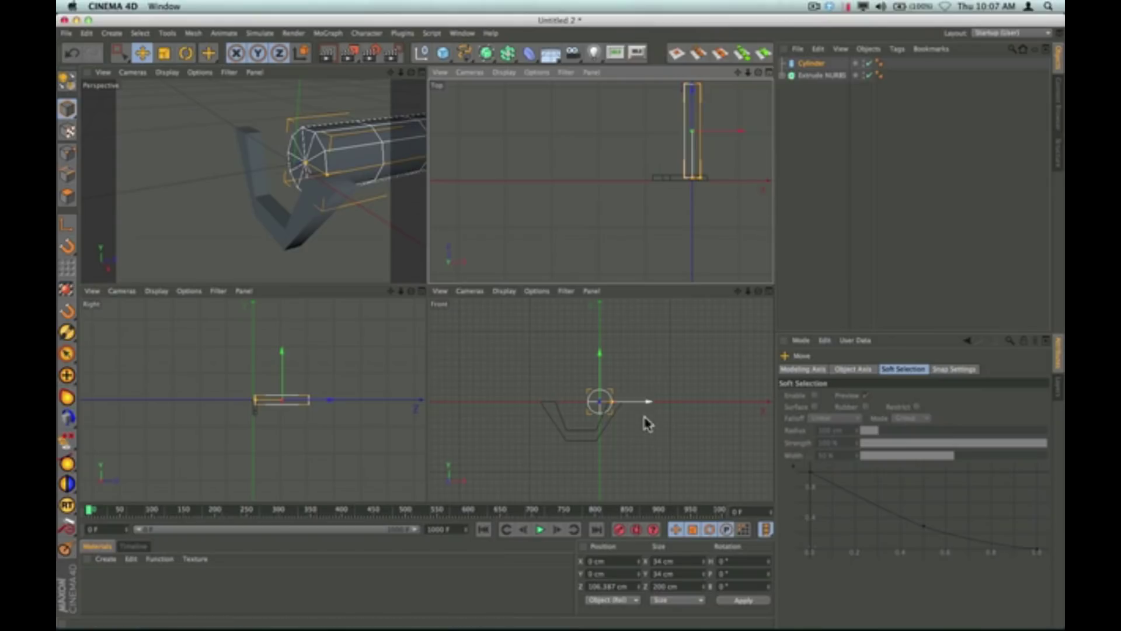
{"action": "left_click_drag", "start_coordinate": [649, 407], "coordinate": [652, 402]}
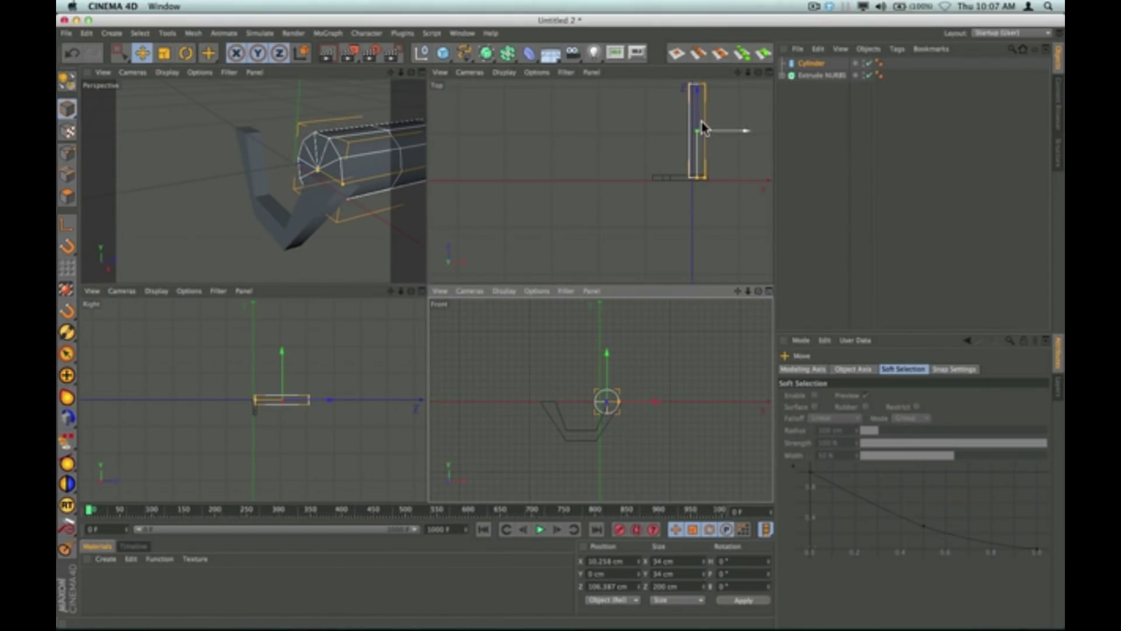
Step: Lengthen the cylinder to 383 cm and shift it along Z to about 197 cm so it starts at the channel
{"action": "left_click", "coordinate": [819, 62]}
{"action": "left_click_drag", "start_coordinate": [889, 411], "coordinate": [906, 397]}
{"action": "left_click_drag", "start_coordinate": [738, 72], "coordinate": [727, 129]}
{"action": "left_click_drag", "start_coordinate": [688, 164], "coordinate": [693, 115]}
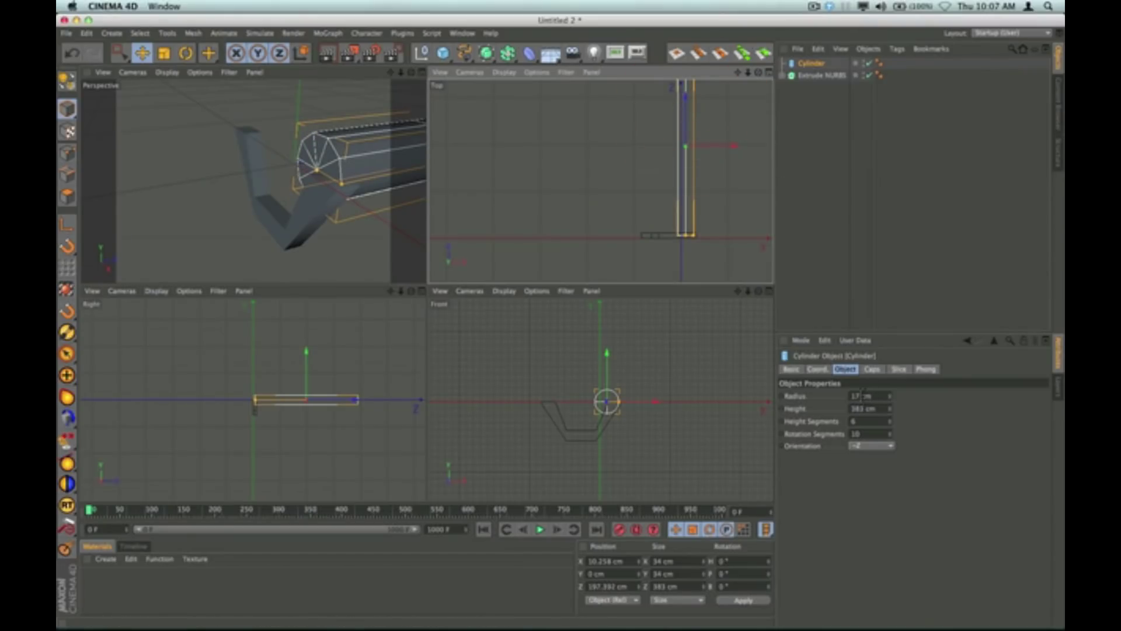
Step: Set the cylinder's radius to 12 cm and move it along X to about 12 cm
{"action": "left_click_drag", "start_coordinate": [861, 396], "coordinate": [836, 396]}
{"action": "type", "text": "12"}
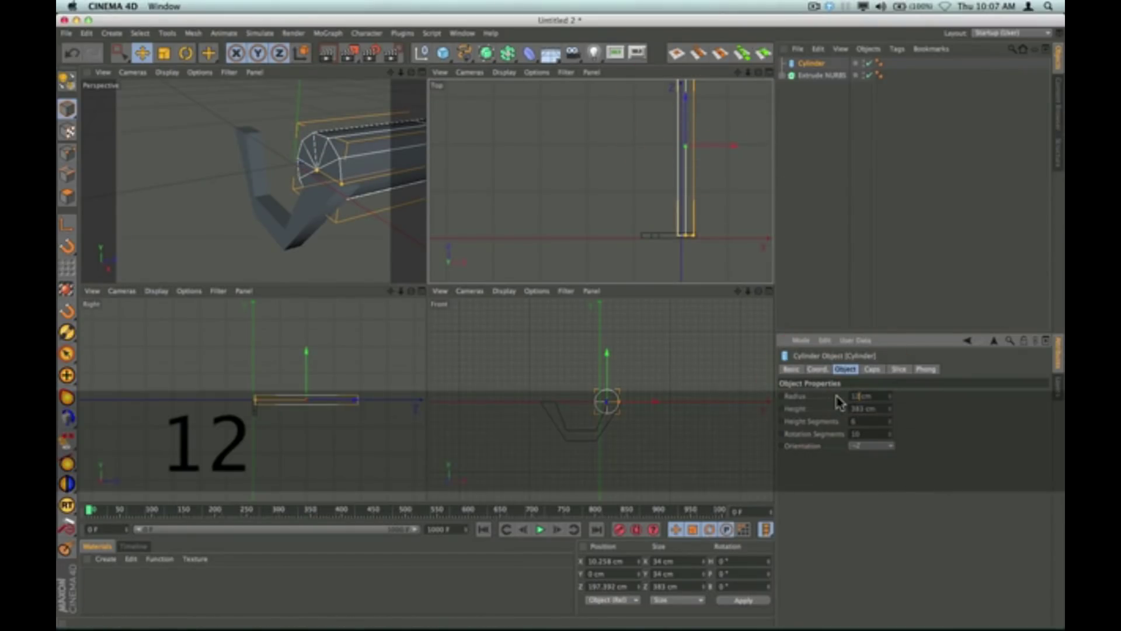
{"action": "left_click", "coordinate": [857, 486]}
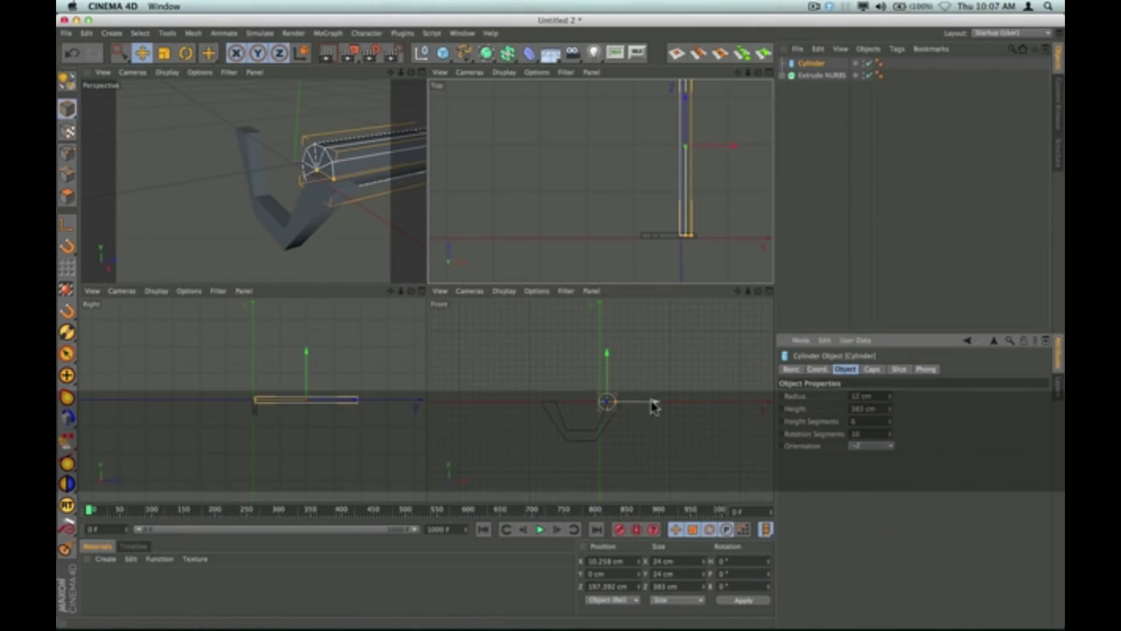
{"action": "left_click", "coordinate": [652, 402]}
{"action": "left_click_drag", "start_coordinate": [656, 407], "coordinate": [656, 402]}
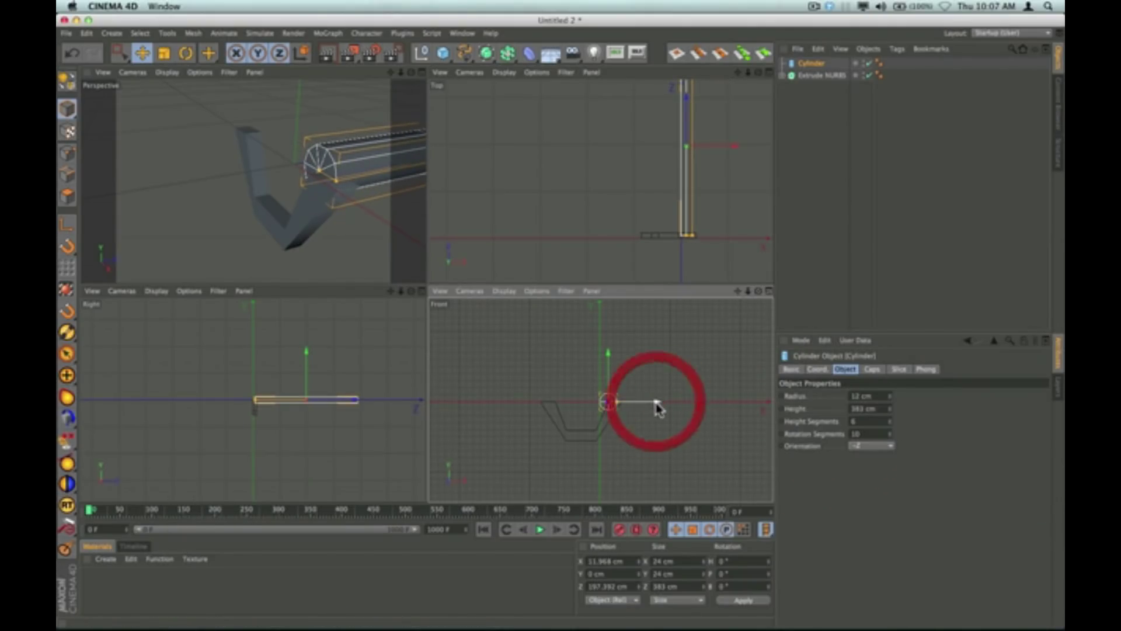
Step: Duplicate the cylinder twice and move one copy along X onto the channel's opposite upper arm
{"action": "left_click", "coordinate": [822, 128]}
{"action": "left_click_drag", "start_coordinate": [811, 65], "coordinate": [817, 119]}
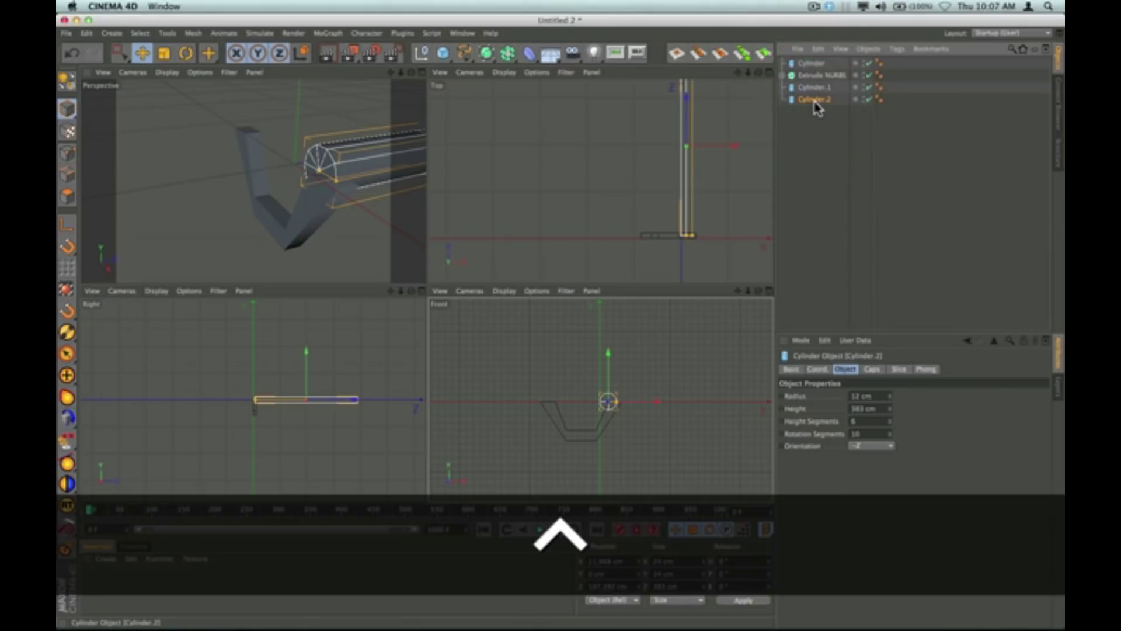
{"action": "left_click_drag", "start_coordinate": [662, 403], "coordinate": [631, 408]}
Step: Move the other cylinder copy to the middle of the channel's floor, at about X -26 cm, Y -41 cm
{"action": "left_click", "coordinate": [817, 88]}
{"action": "left_click_drag", "start_coordinate": [581, 357], "coordinate": [582, 385]}
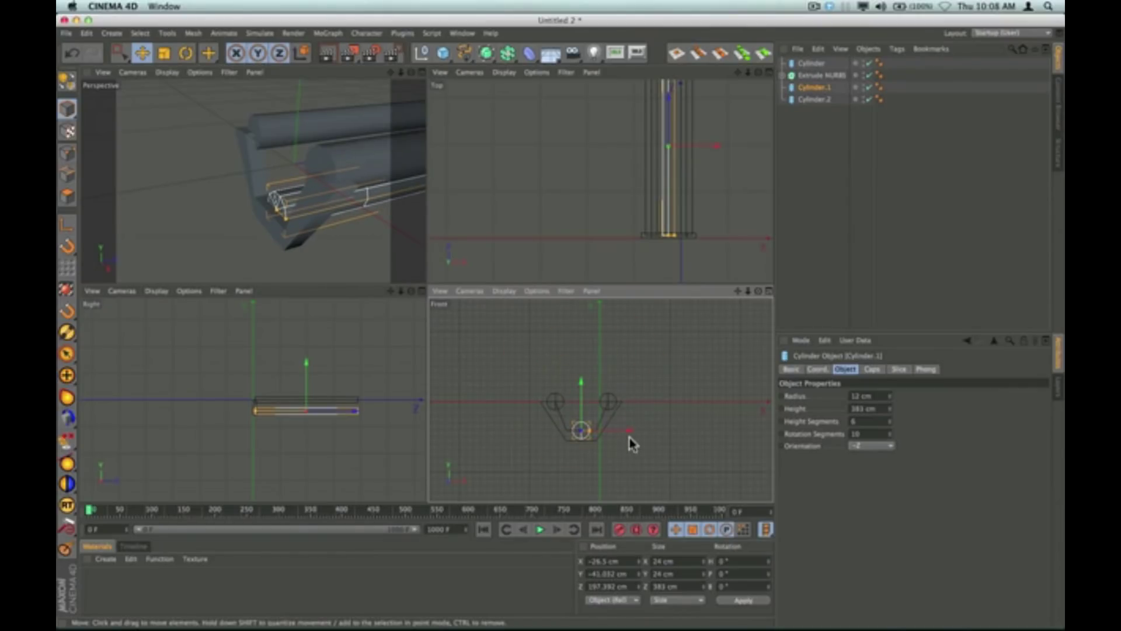
{"action": "left_click_drag", "start_coordinate": [629, 431], "coordinate": [630, 431]}
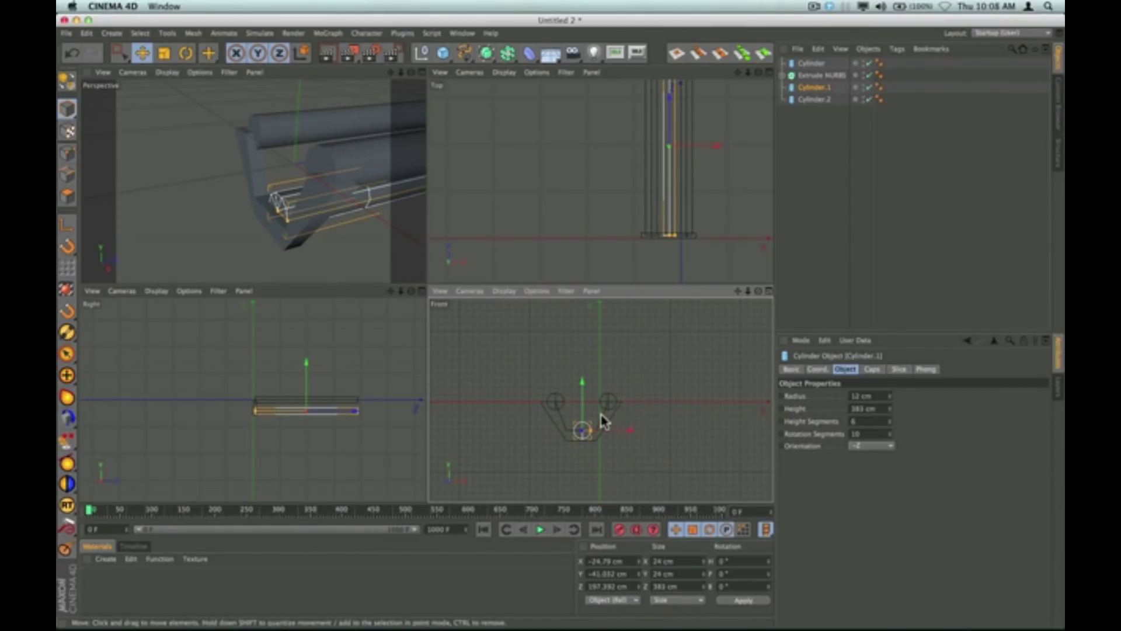
{"action": "scroll", "coordinate": [604, 418], "scroll_direction": "up", "scroll_amount": 4}
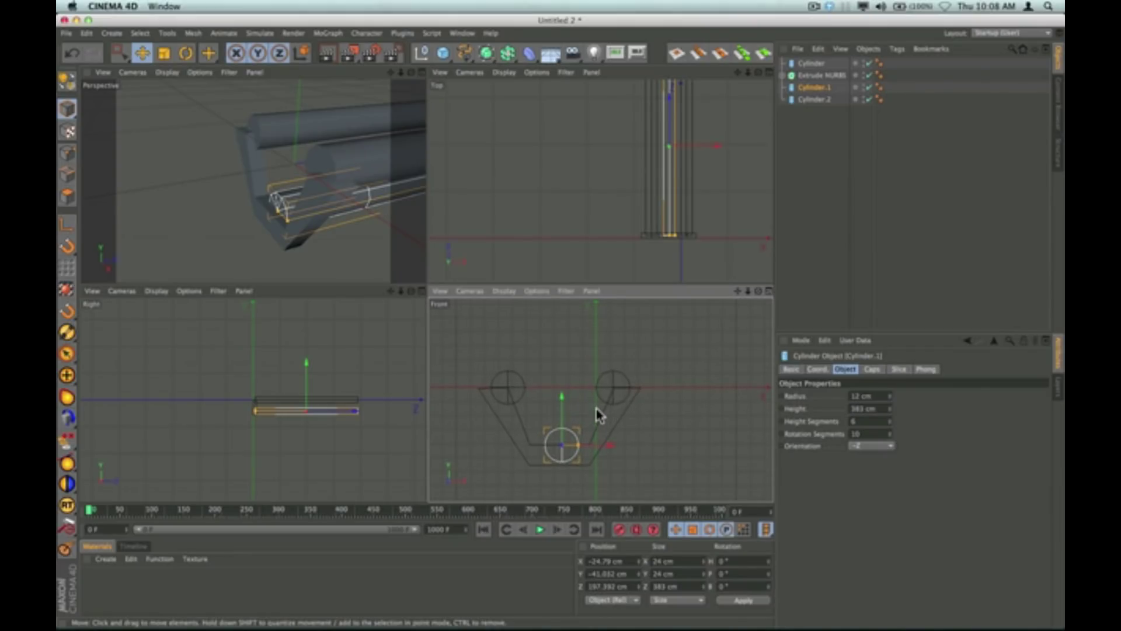
{"action": "left_click_drag", "start_coordinate": [610, 449], "coordinate": [609, 446]}
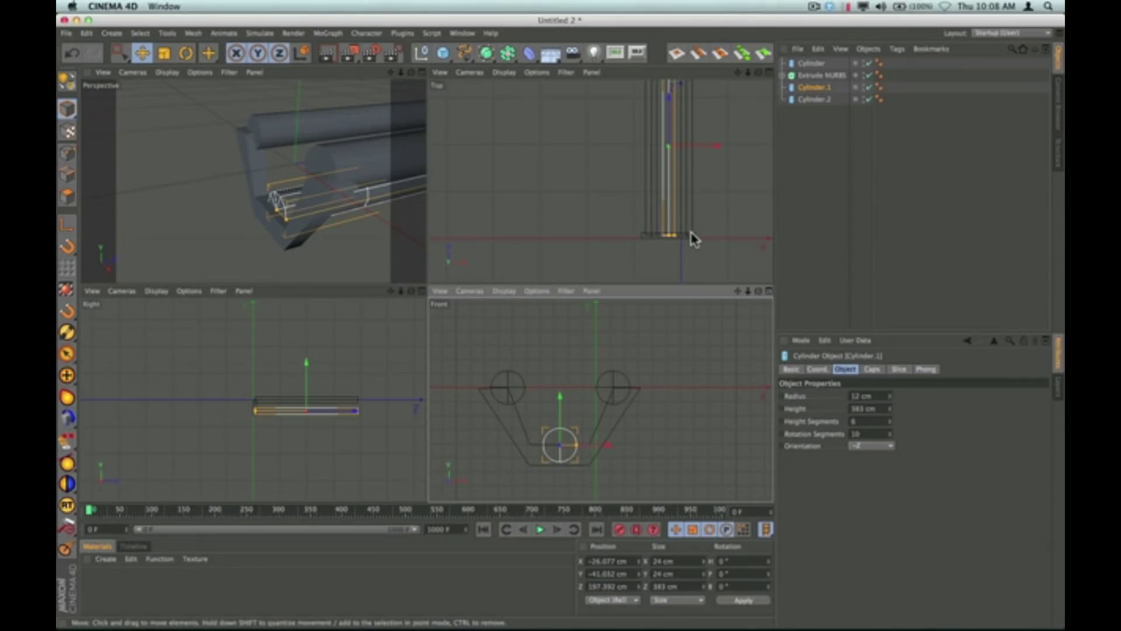
Step: Reorder the original cylinder below its two copies in the object hierarchy and deselect everything
{"action": "left_click", "coordinate": [811, 64]}
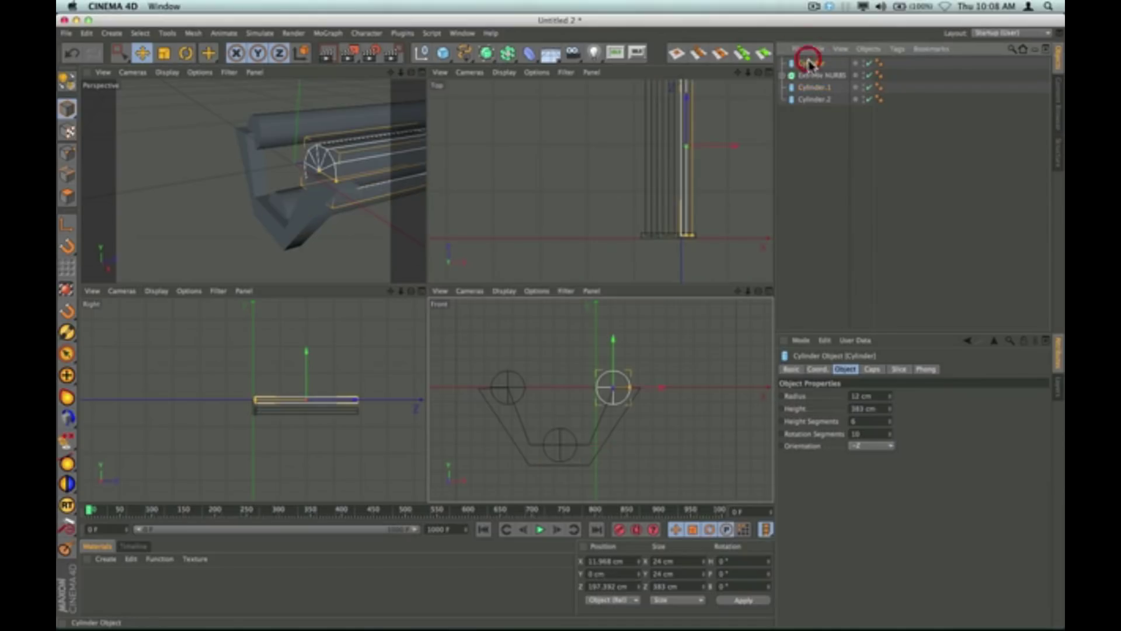
{"action": "left_click_drag", "start_coordinate": [814, 75], "coordinate": [811, 119]}
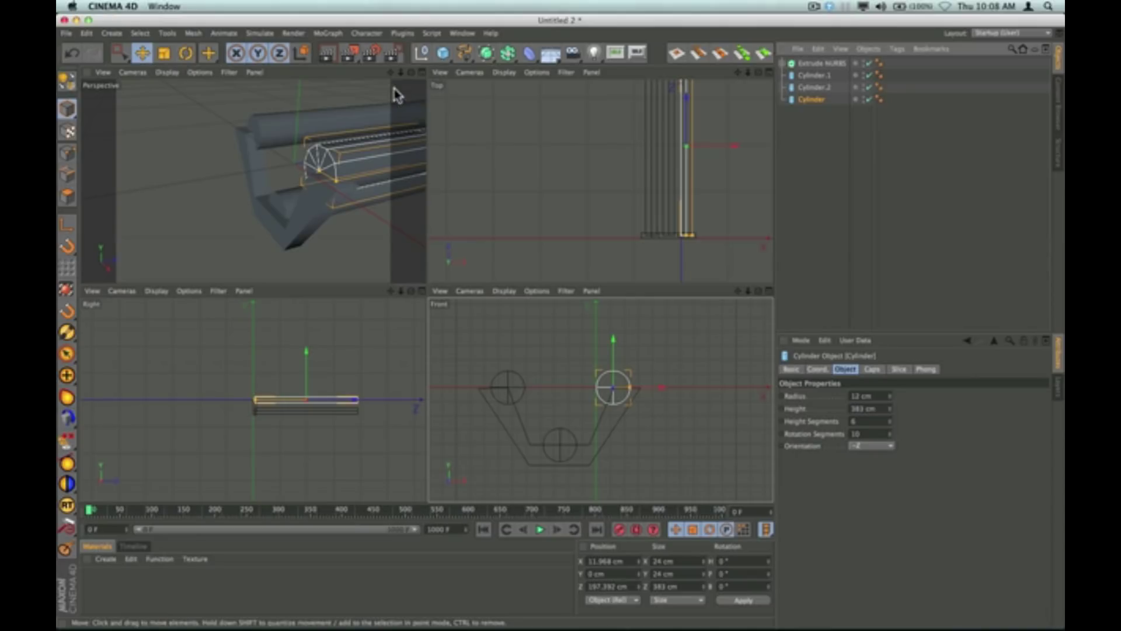
{"action": "left_click_drag", "start_coordinate": [391, 73], "coordinate": [288, 87]}
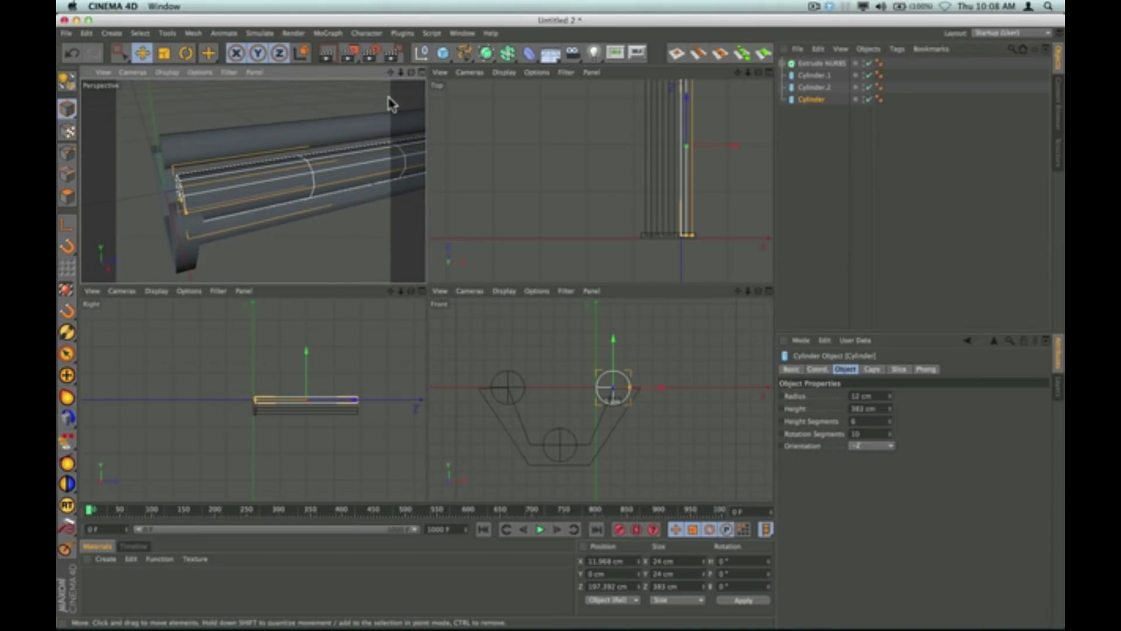
{"action": "scroll", "coordinate": [327, 146], "scroll_direction": "down", "scroll_amount": 8}
{"action": "mouse_move", "coordinate": [411, 73]}
{"action": "left_mouse_down"}
{"action": "mouse_move", "coordinate": [397, 82]}
{"action": "mouse_move", "coordinate": [411, 72]}
{"action": "left_mouse_up"}
{"action": "left_click", "coordinate": [804, 150]}
{"action": "left_click_drag", "start_coordinate": [252, 180], "coordinate": [252, 180]}
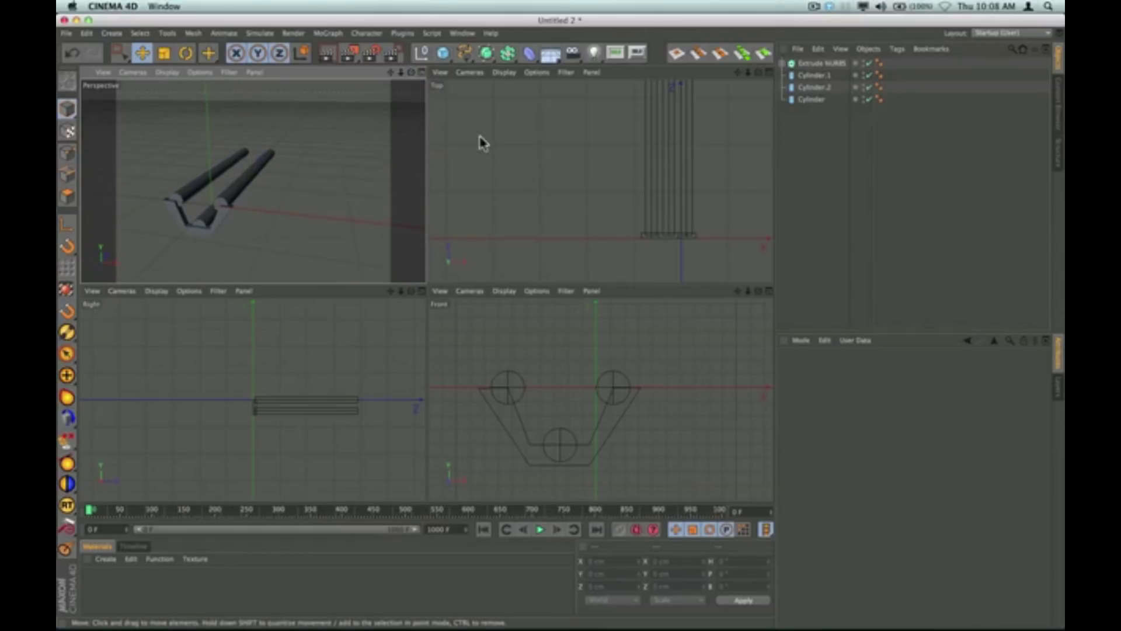
Step: Group the Extrude NURBS and the three cylinders under one null and rename it "segment"
{"action": "left_click_drag", "start_coordinate": [836, 141], "coordinate": [776, 52]}
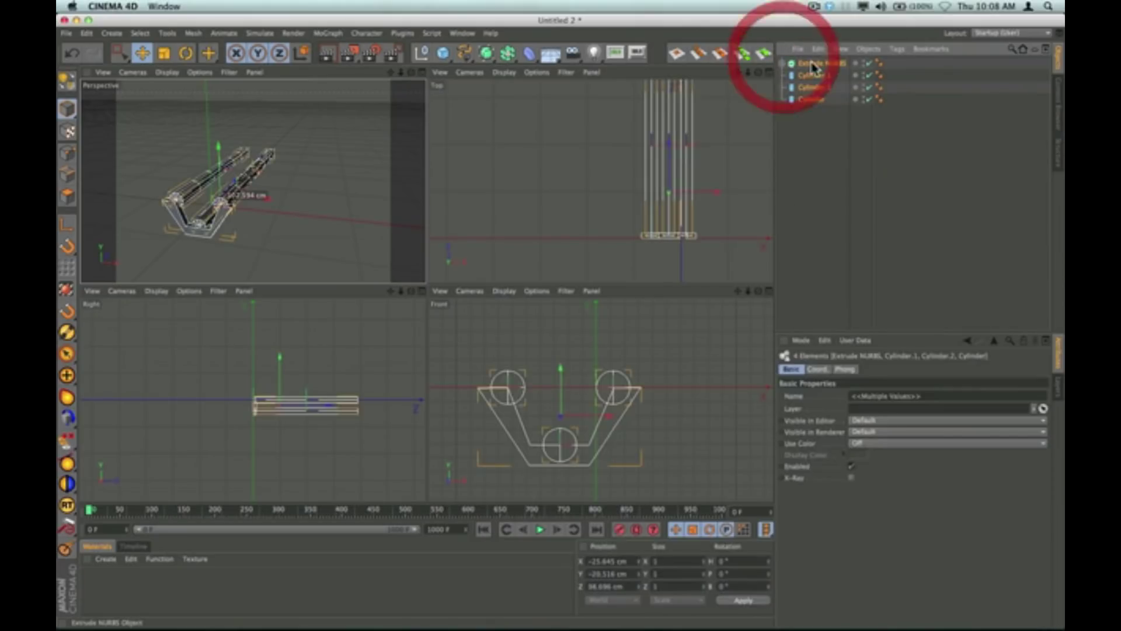
{"action": "key", "text": "alt"}
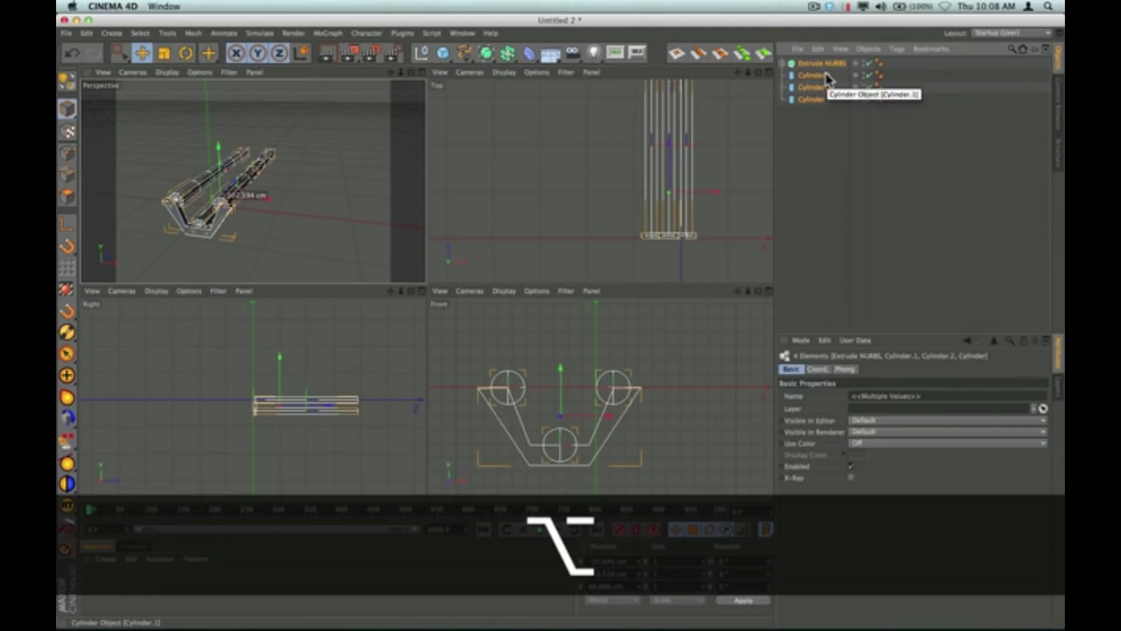
{"action": "key", "text": "alt+g"}
{"action": "double_click", "coordinate": [807, 64]}
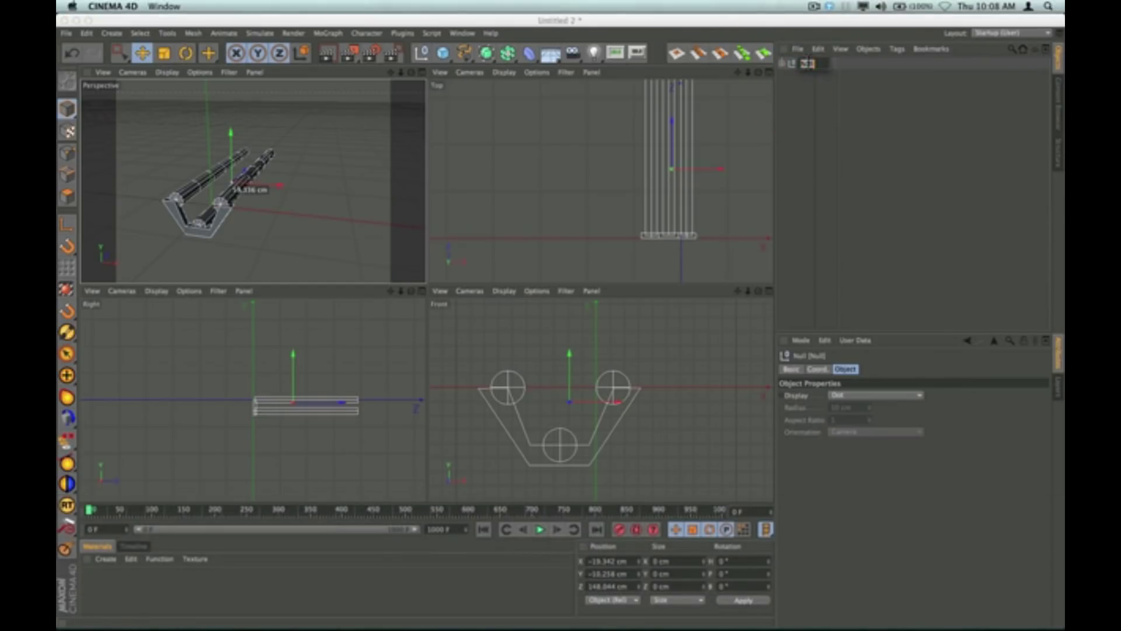
{"action": "type", "text": "segm"}
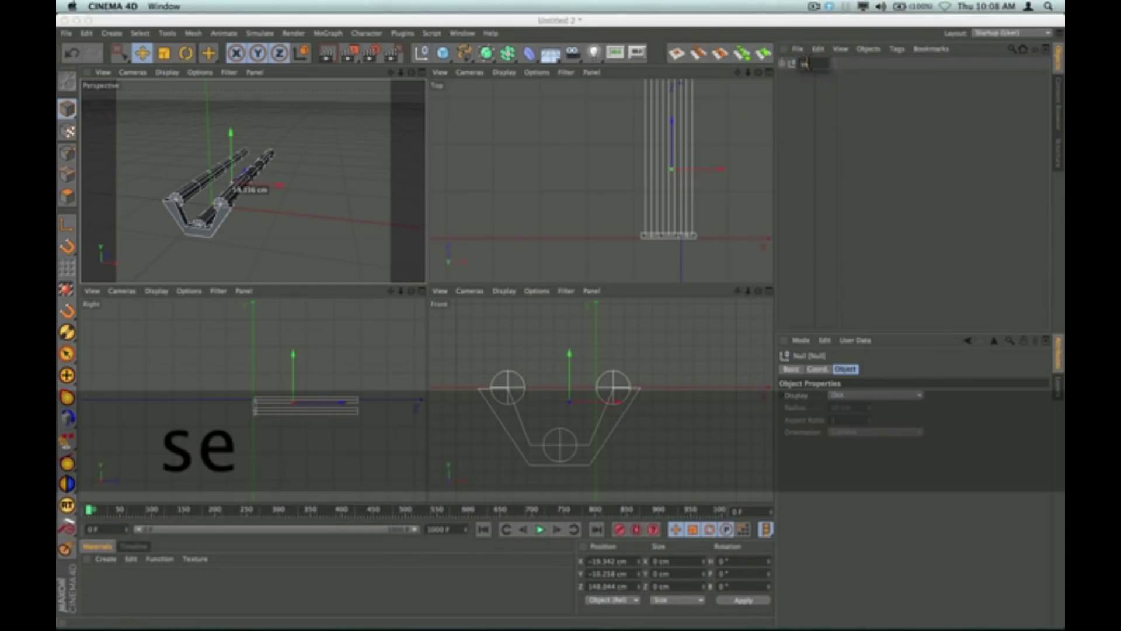
{"action": "type", "text": "ent"}
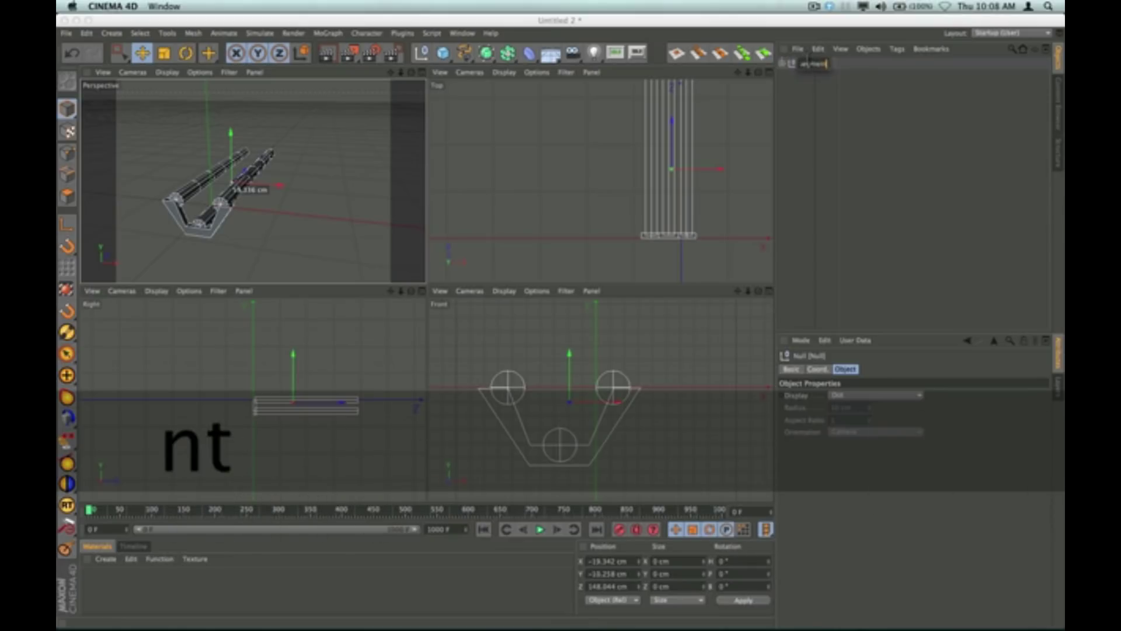
{"action": "left_click", "coordinate": [797, 96]}
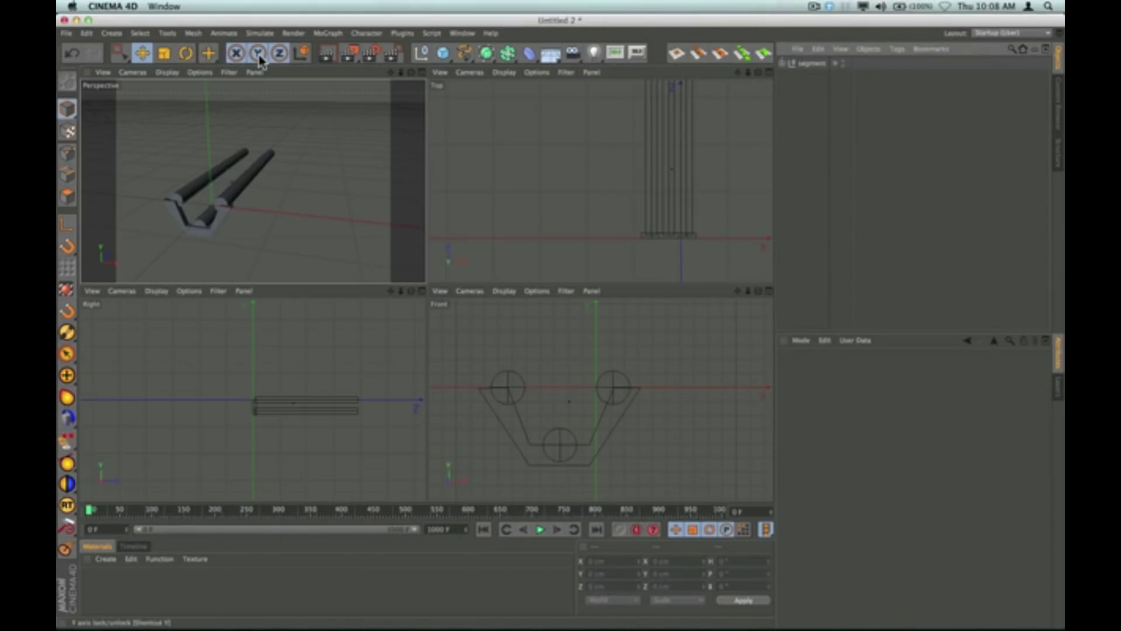
Step: Add a MoGraph Cloner and make the segment group its child
{"action": "left_click", "coordinate": [333, 34]}
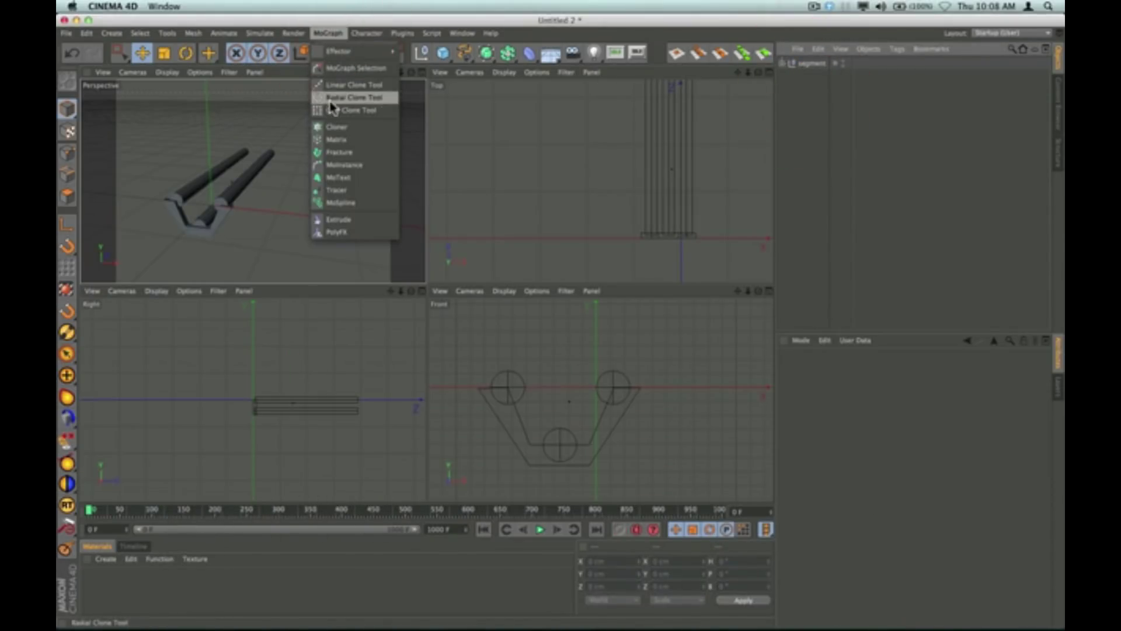
{"action": "left_click", "coordinate": [342, 127]}
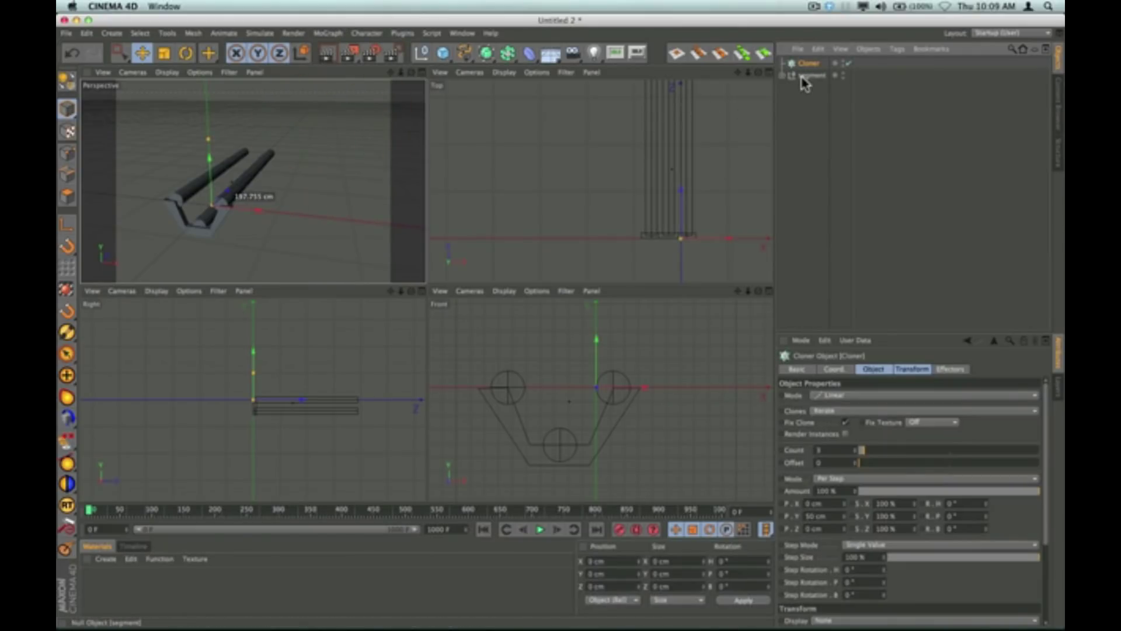
{"action": "left_click_drag", "start_coordinate": [812, 76], "coordinate": [810, 61]}
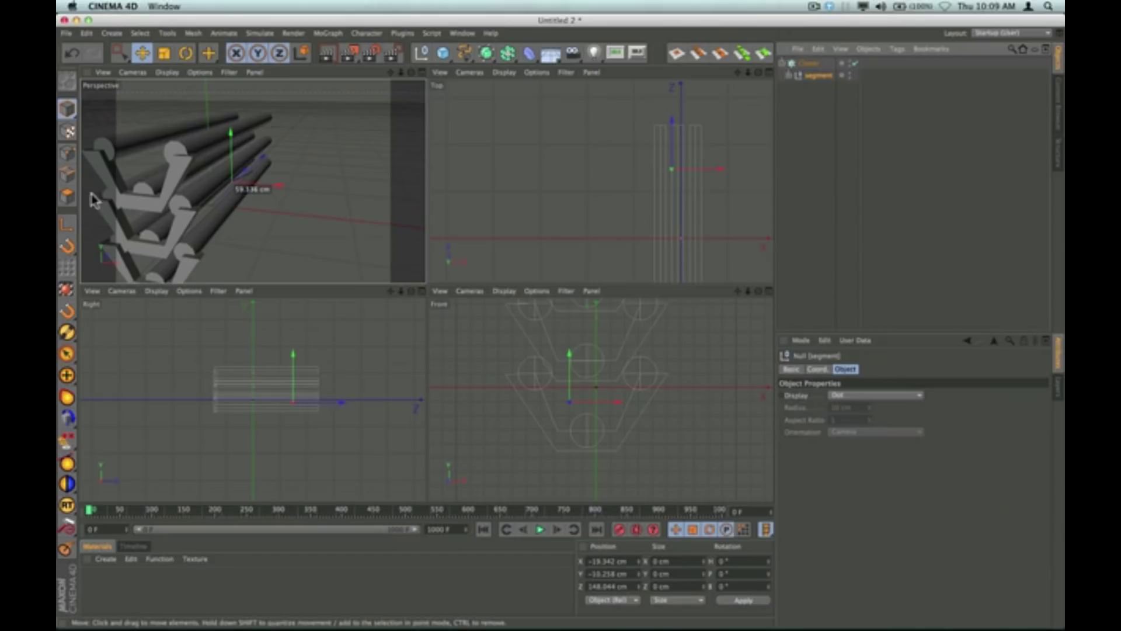
{"action": "mouse_move", "coordinate": [390, 72]}
{"action": "left_mouse_down"}
{"action": "mouse_move", "coordinate": [253, 184]}
{"action": "mouse_move", "coordinate": [305, 185]}
{"action": "left_mouse_up"}
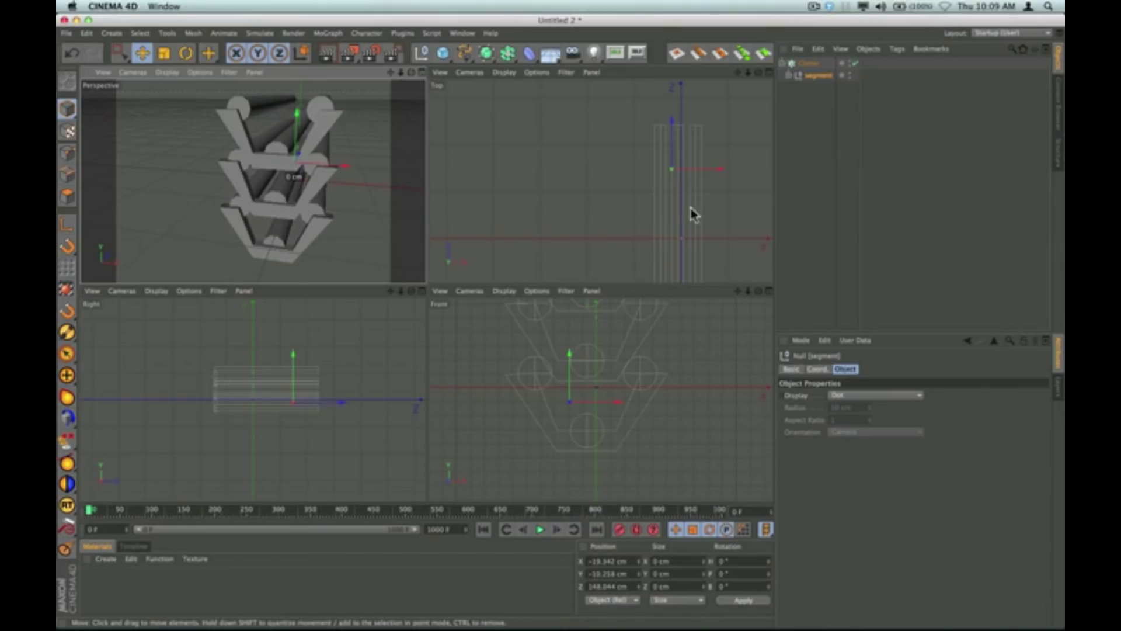
Step: Set the Cloner's per-step offset to 0 cm in Y and 385 cm in Z
{"action": "left_click", "coordinate": [811, 64]}
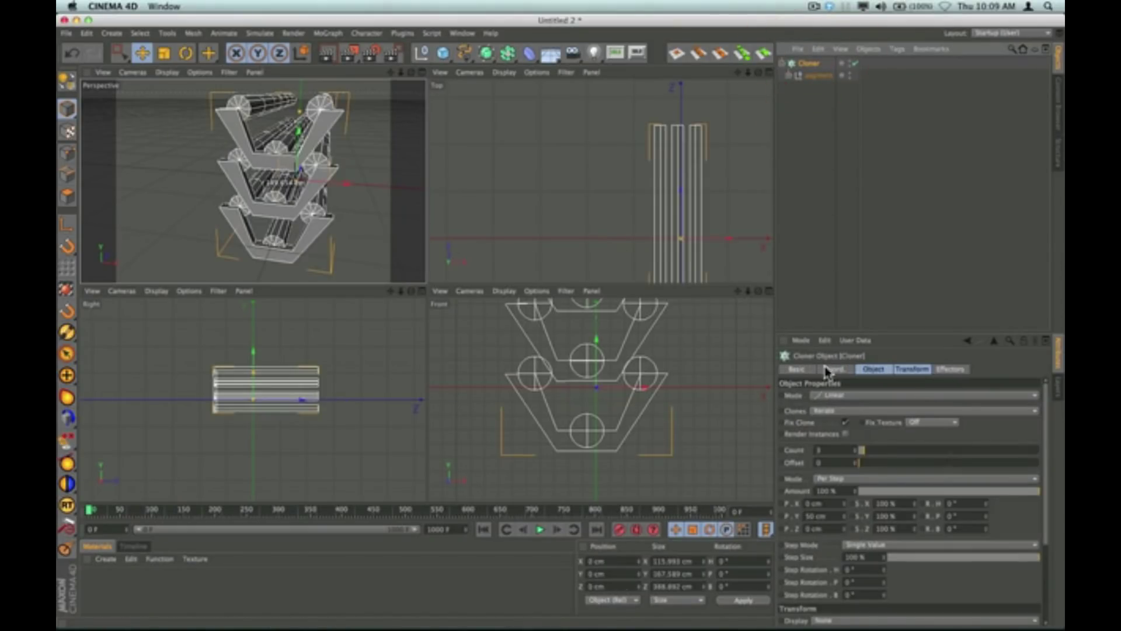
{"action": "double_click", "coordinate": [814, 515]}
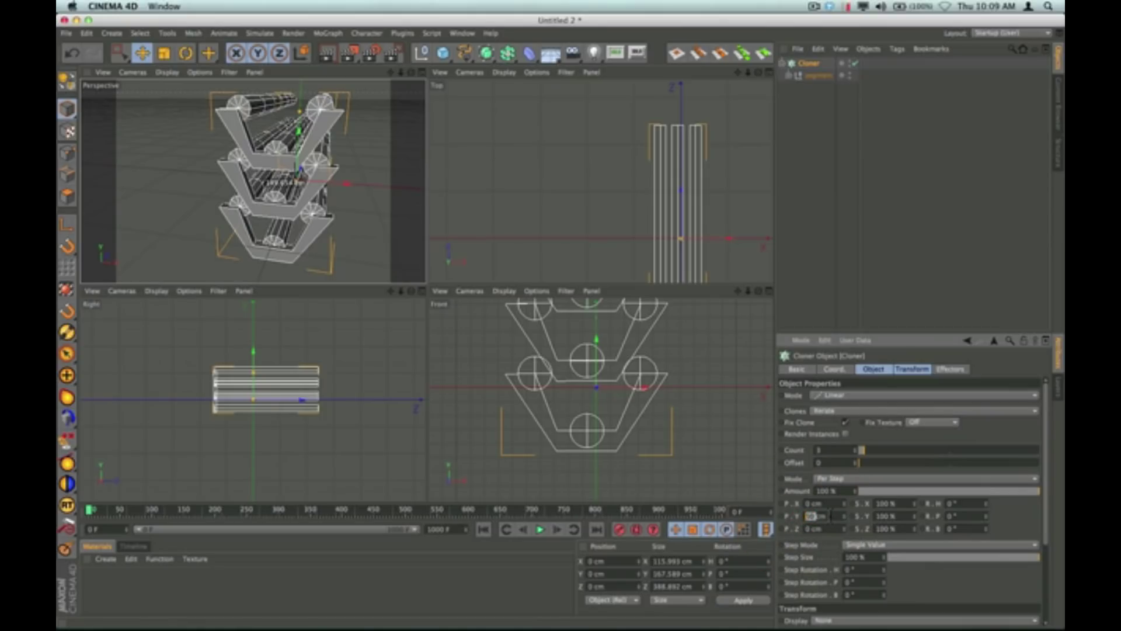
{"action": "type", "text": "0"}
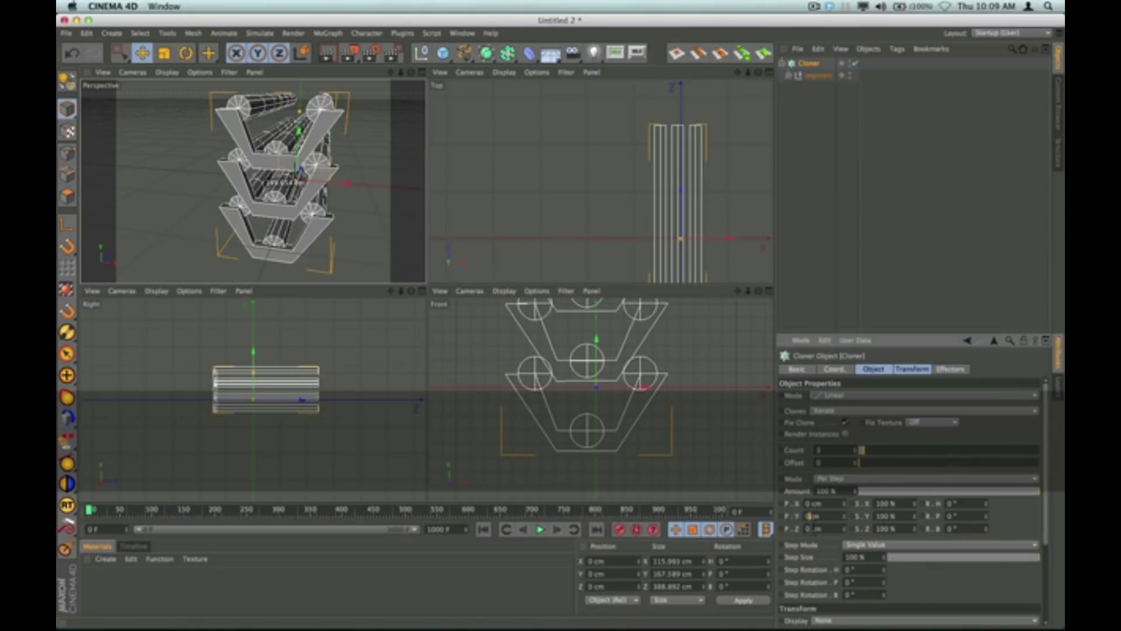
{"action": "left_click_drag", "start_coordinate": [845, 529], "coordinate": [854, 445]}
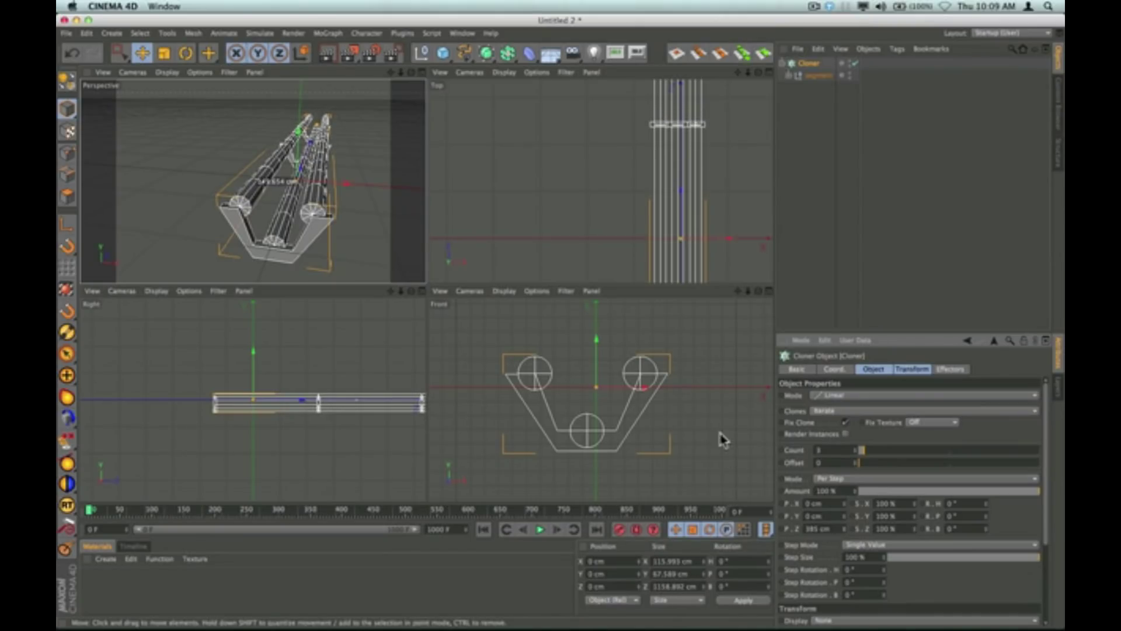
Step: Reduce the Cloner's per-step Z offset to 383 cm so that neighbouring segments meet exactly
{"action": "left_click", "coordinate": [716, 353]}
{"action": "scroll", "coordinate": [677, 126], "scroll_direction": "up", "scroll_amount": 4}
{"action": "scroll", "coordinate": [677, 125], "scroll_direction": "up", "scroll_amount": 4}
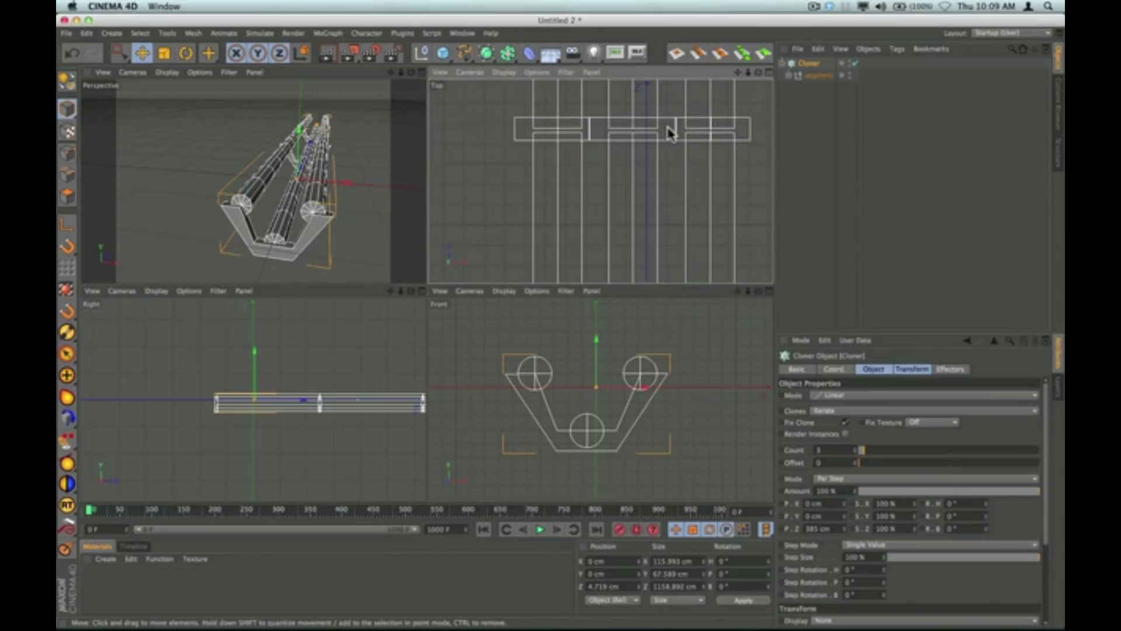
{"action": "left_click", "coordinate": [845, 531]}
{"action": "left_click", "coordinate": [846, 531]}
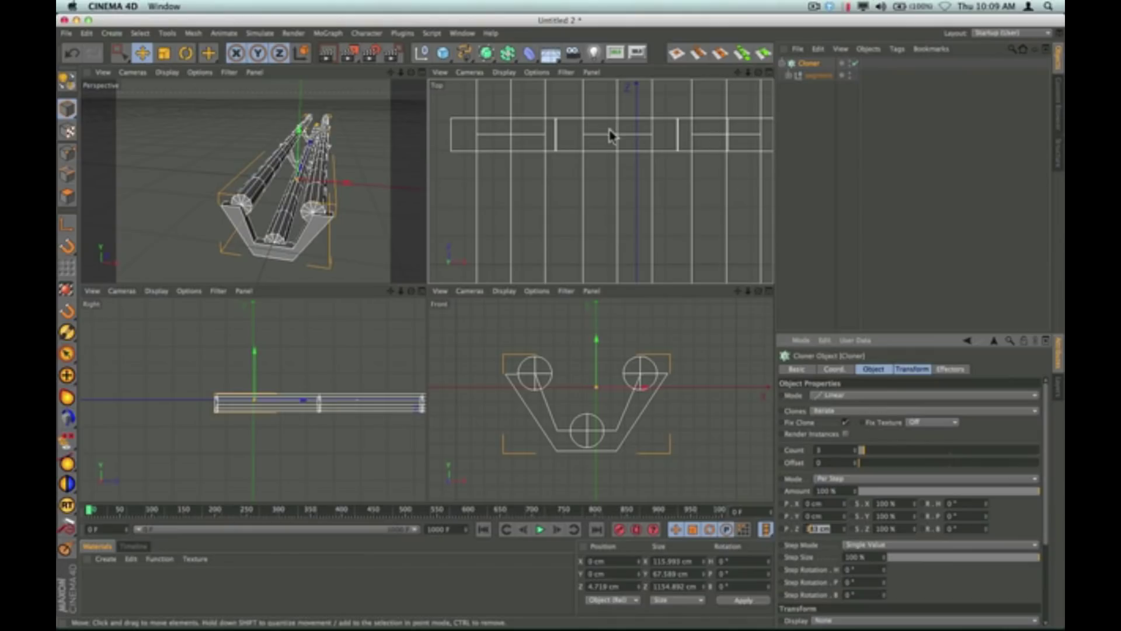
Step: Try a Cloner count of 24, and settle on a count of 5 track segments
{"action": "left_click", "coordinate": [821, 231]}
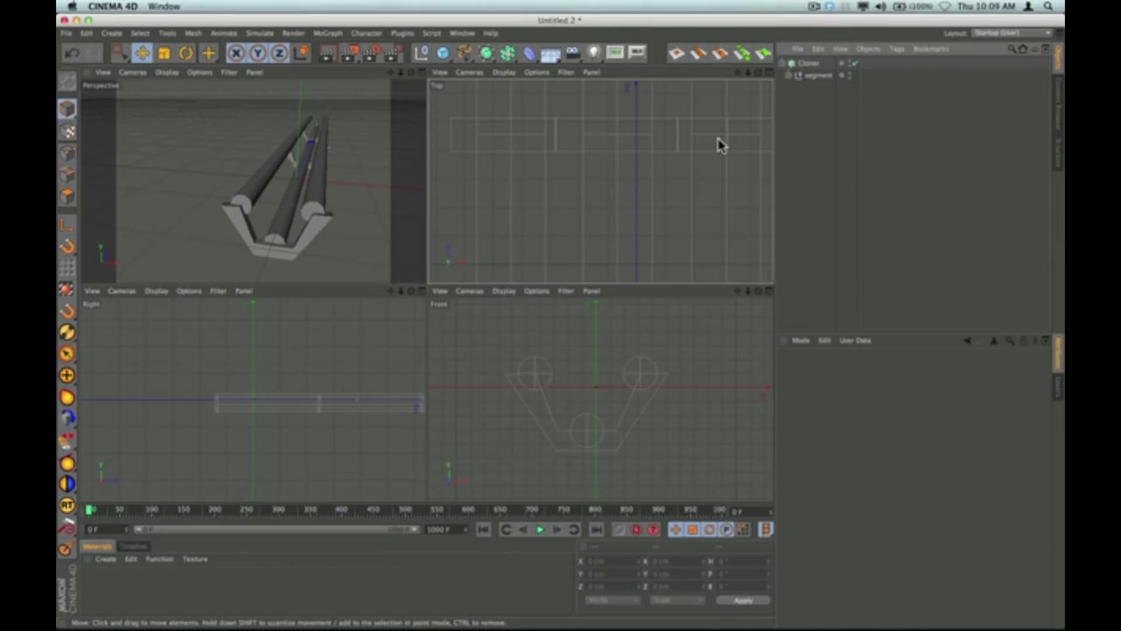
{"action": "scroll", "coordinate": [707, 141], "scroll_direction": "down", "scroll_amount": 10}
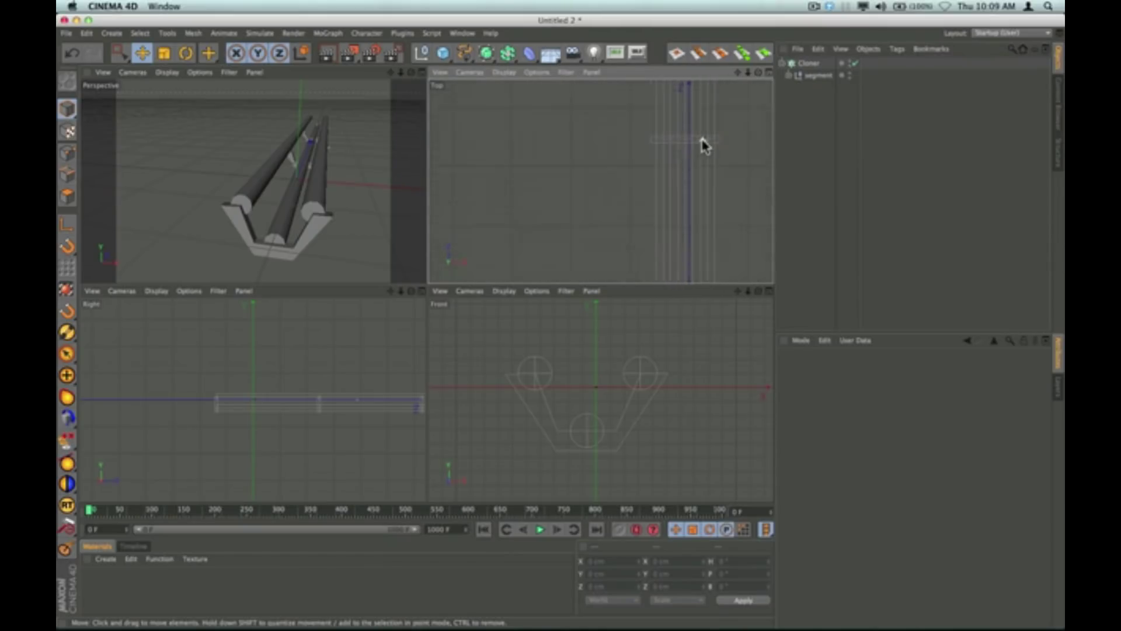
{"action": "left_click_drag", "start_coordinate": [411, 72], "coordinate": [503, 64]}
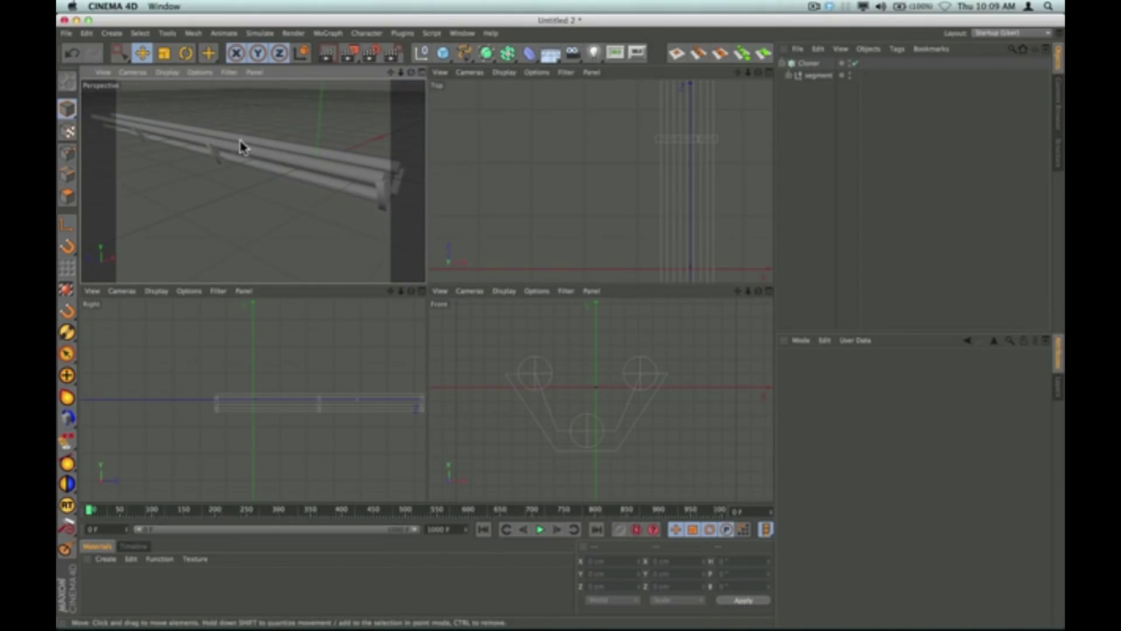
{"action": "scroll", "coordinate": [234, 143], "scroll_direction": "down", "scroll_amount": 5}
{"action": "left_click_drag", "start_coordinate": [390, 72], "coordinate": [441, 101]}
{"action": "left_click", "coordinate": [803, 65]}
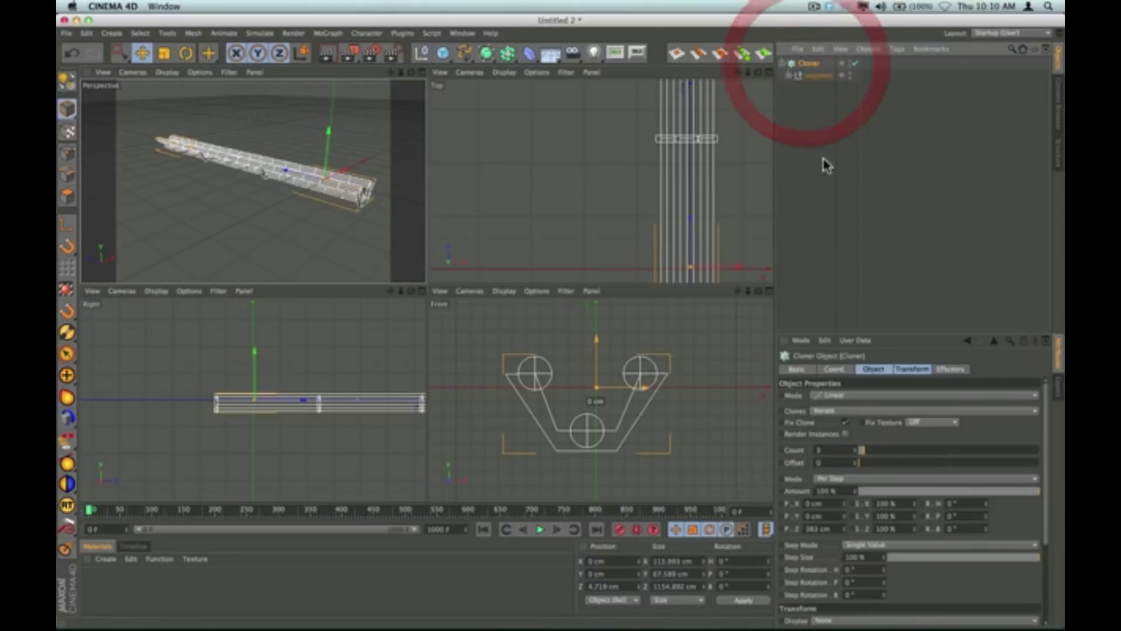
{"action": "left_click_drag", "start_coordinate": [867, 452], "coordinate": [902, 451]}
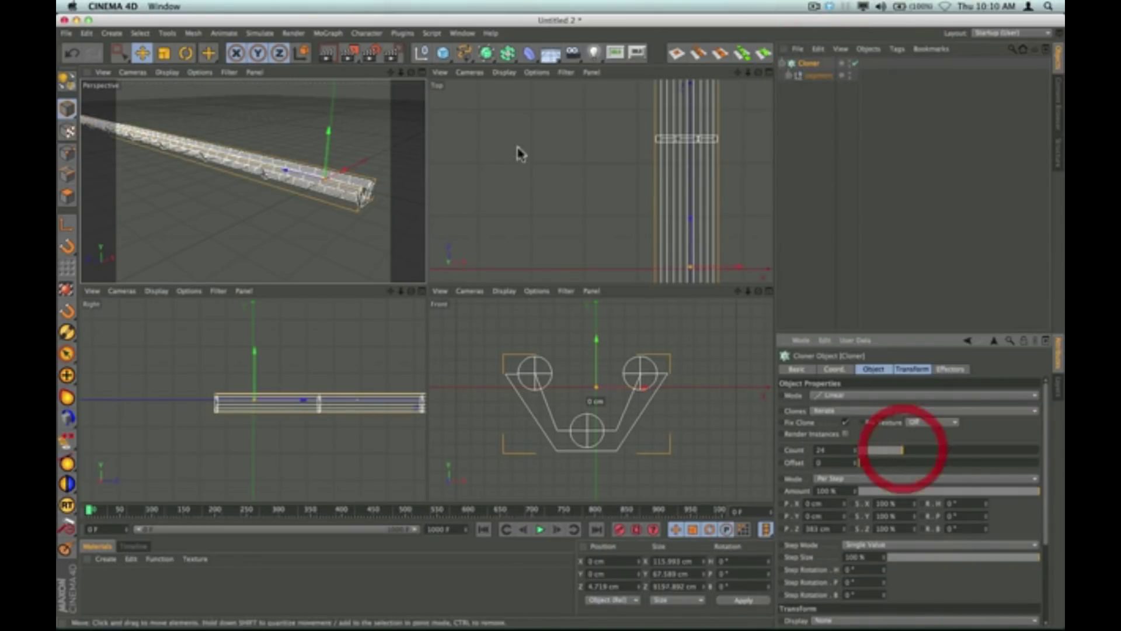
{"action": "left_click_drag", "start_coordinate": [412, 72], "coordinate": [460, 136]}
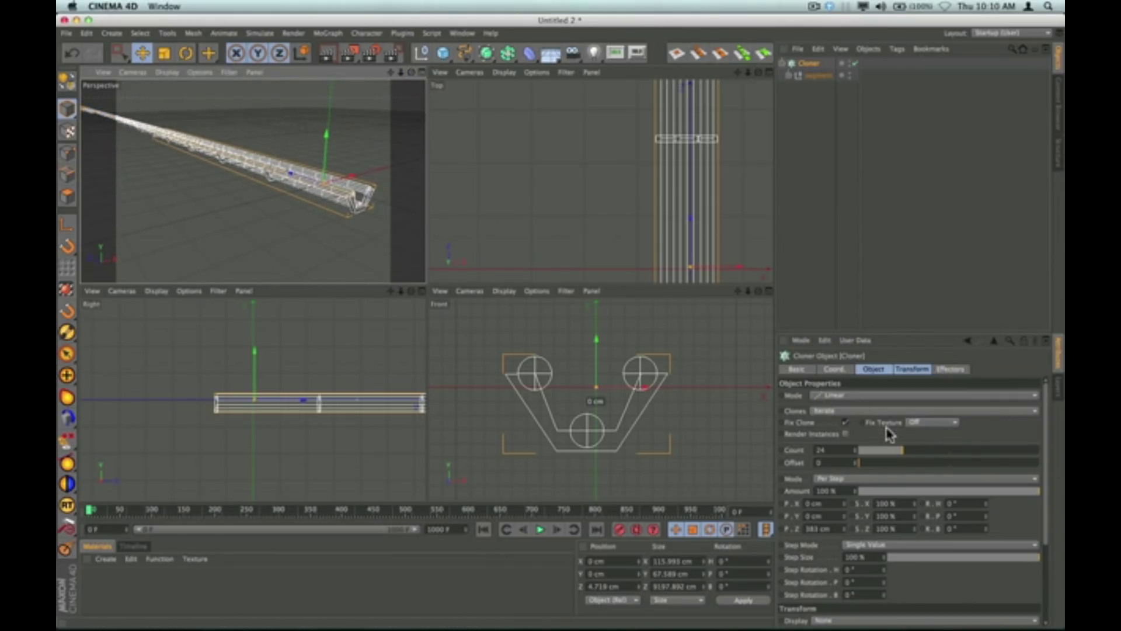
{"action": "left_click_drag", "start_coordinate": [901, 450], "coordinate": [863, 451]}
{"action": "left_click", "coordinate": [791, 144]}
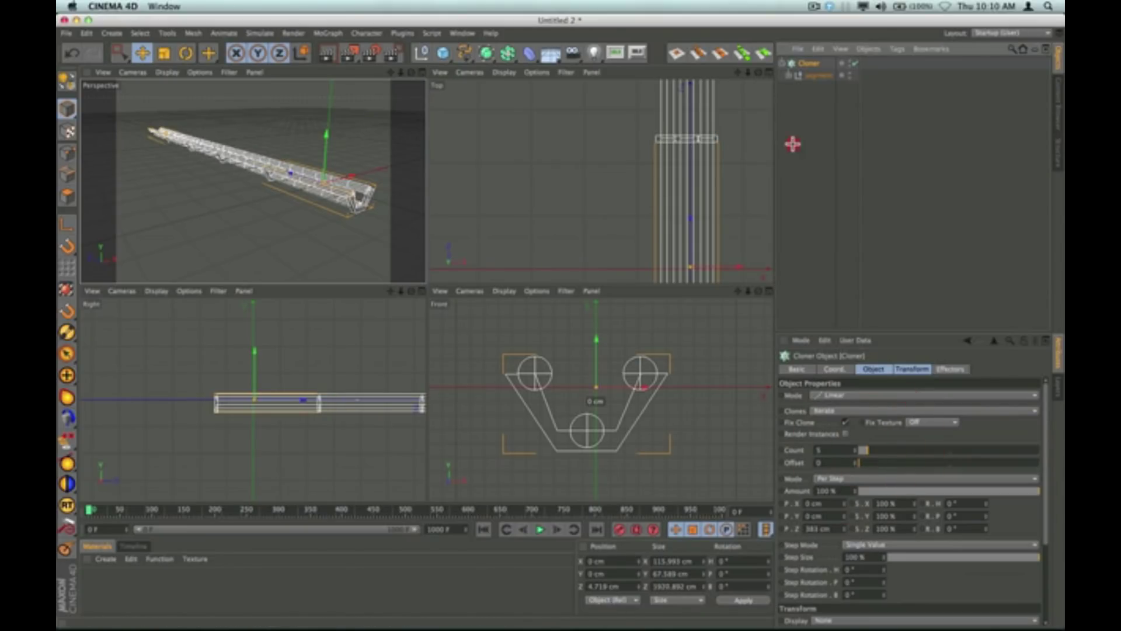
Step: Collapse the Cloner's hierarchy and add a Spline Wrap deformer to the scene
{"action": "left_click", "coordinate": [783, 64]}
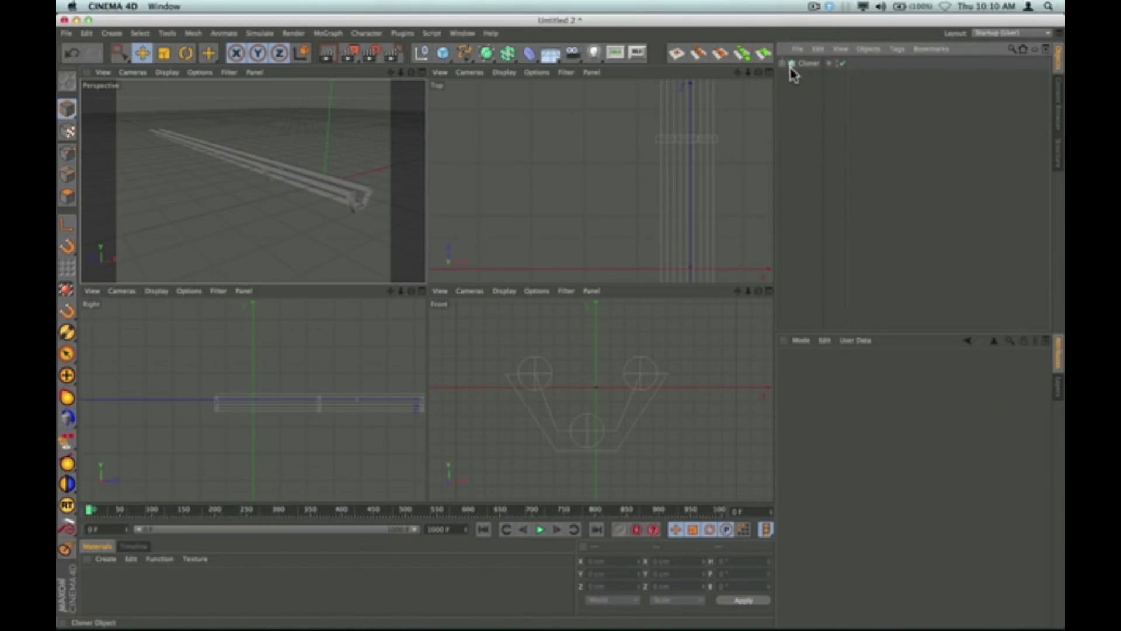
{"action": "left_click", "coordinate": [809, 64]}
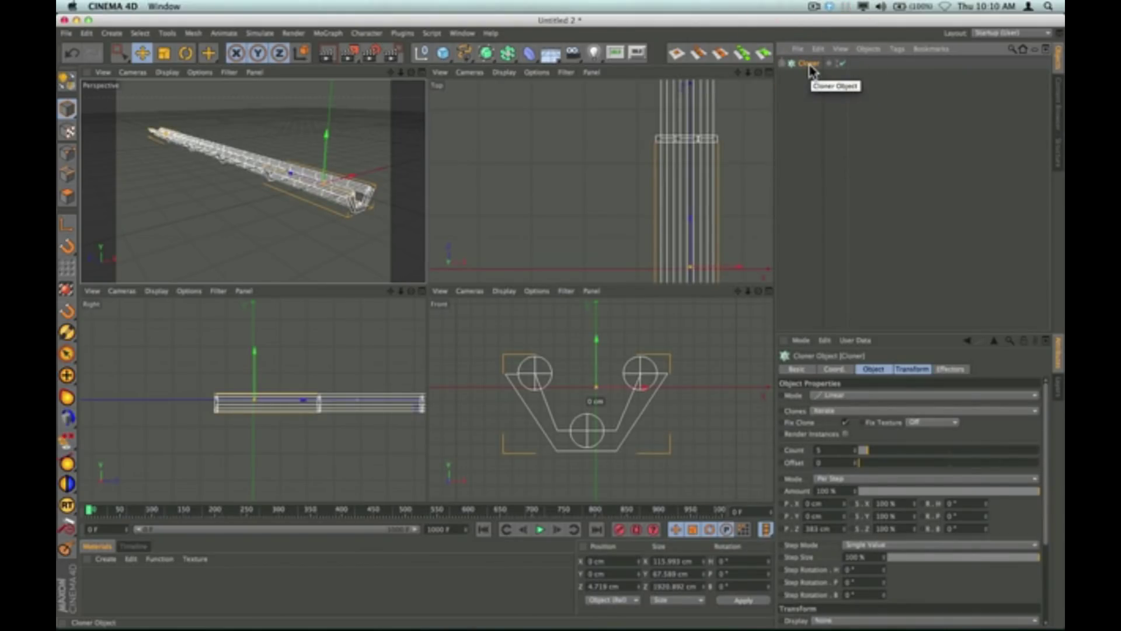
{"action": "left_click", "coordinate": [527, 54]}
{"action": "left_click_drag", "start_coordinate": [527, 53], "coordinate": [672, 181]}
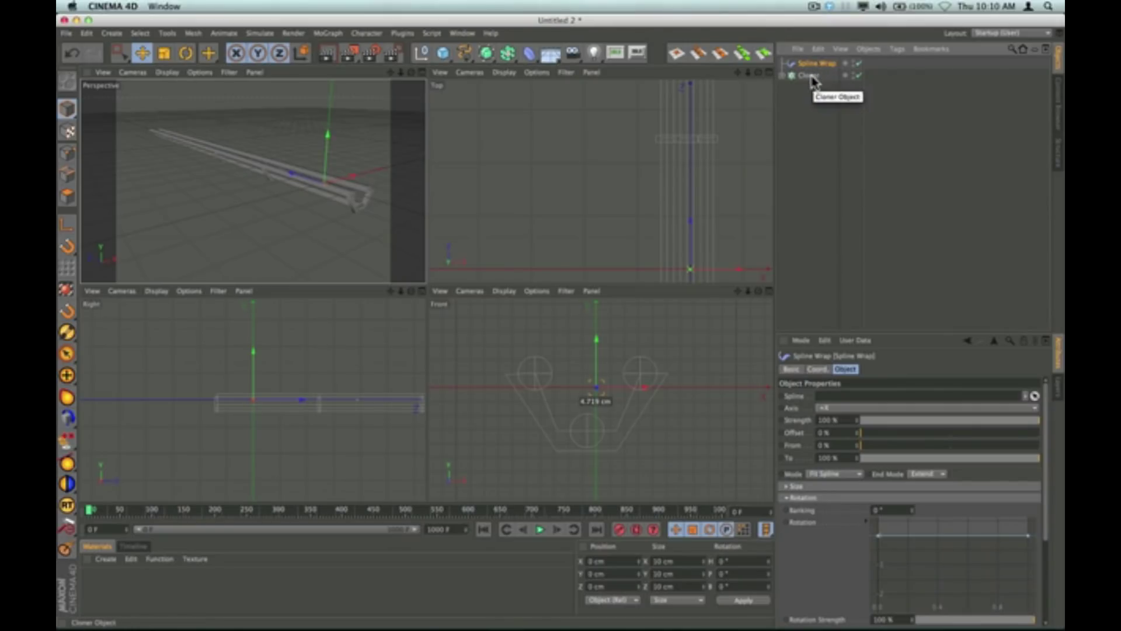
Step: Group the Spline Wrap and the Cloner under one null and rename it "coaster tracks"
{"action": "left_click_drag", "start_coordinate": [809, 76], "coordinate": [790, 63]}
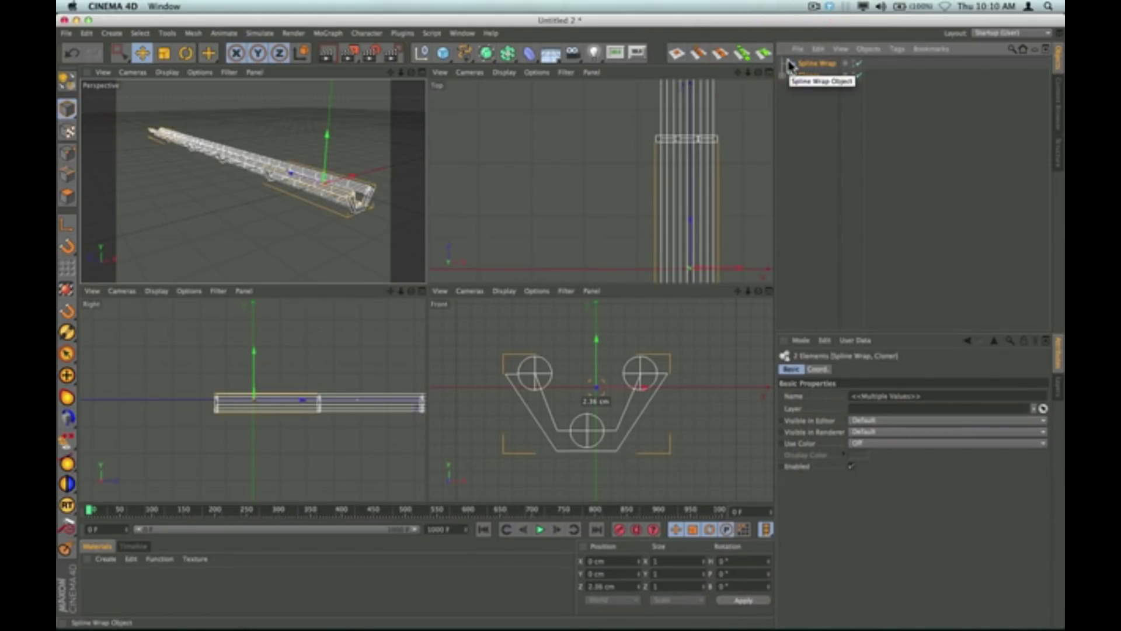
{"action": "key", "text": "alt+g"}
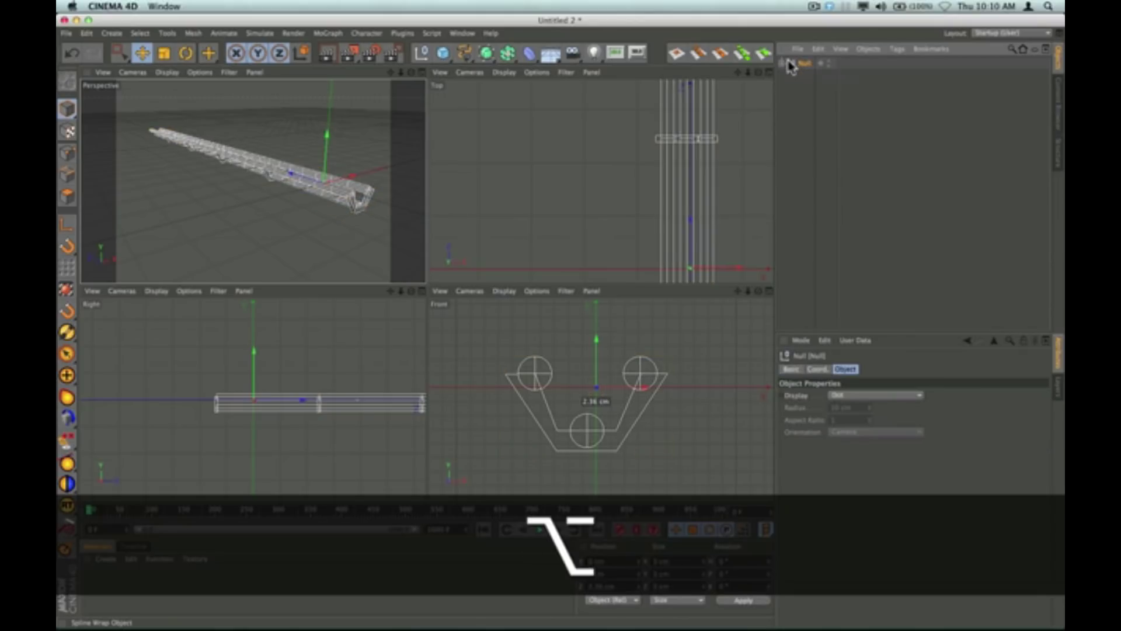
{"action": "double_click", "coordinate": [802, 64]}
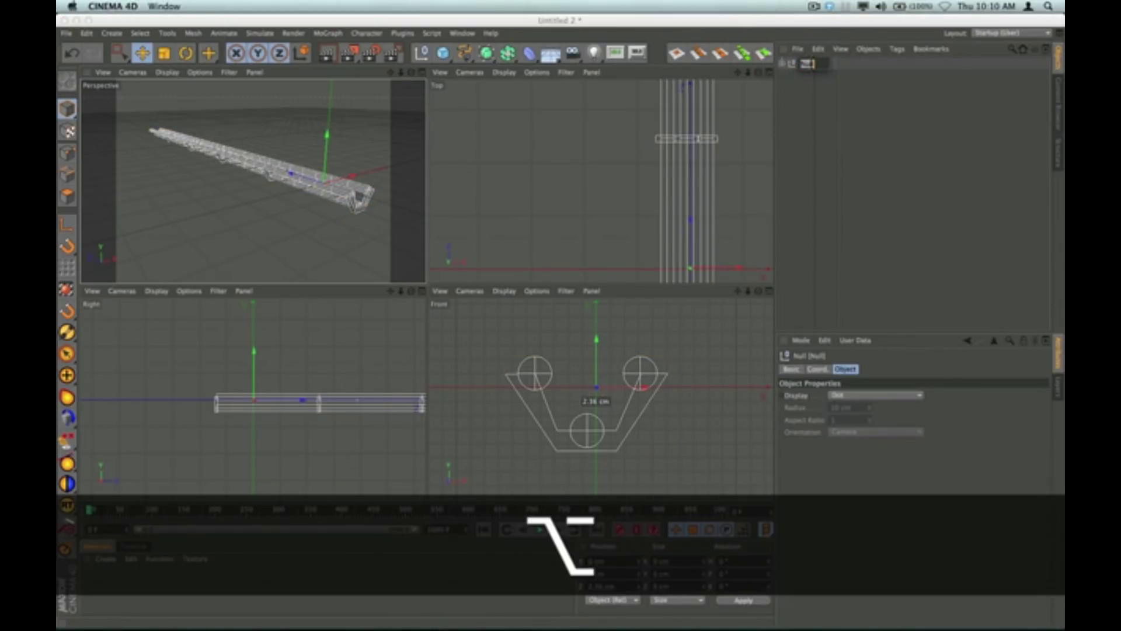
{"action": "type", "text": "caster tr"}
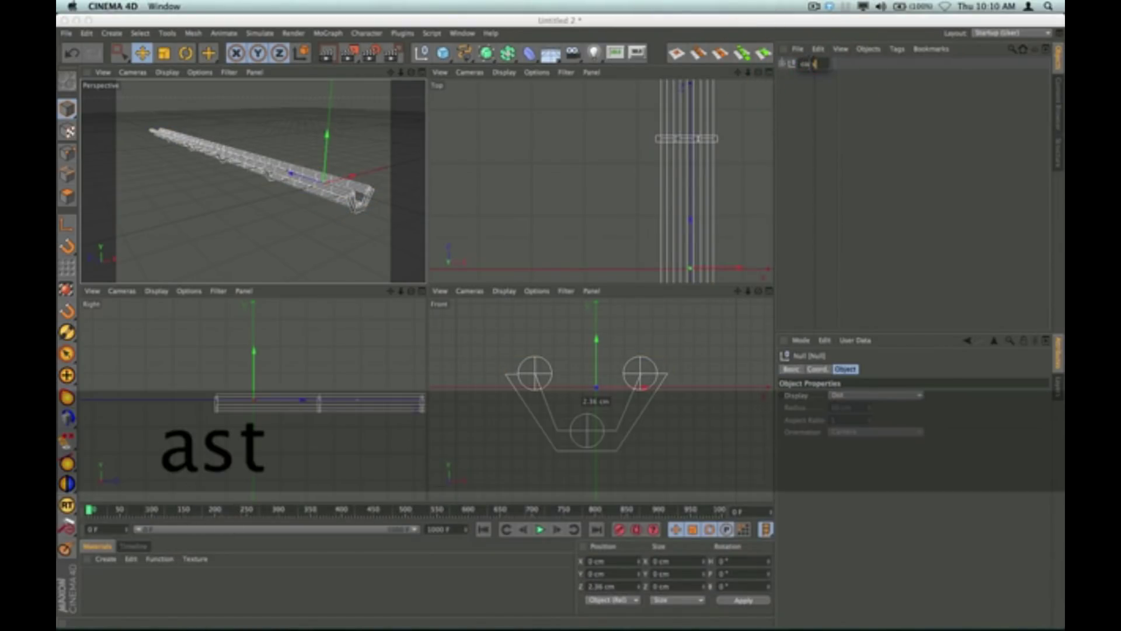
{"action": "type", "text": "acks"}
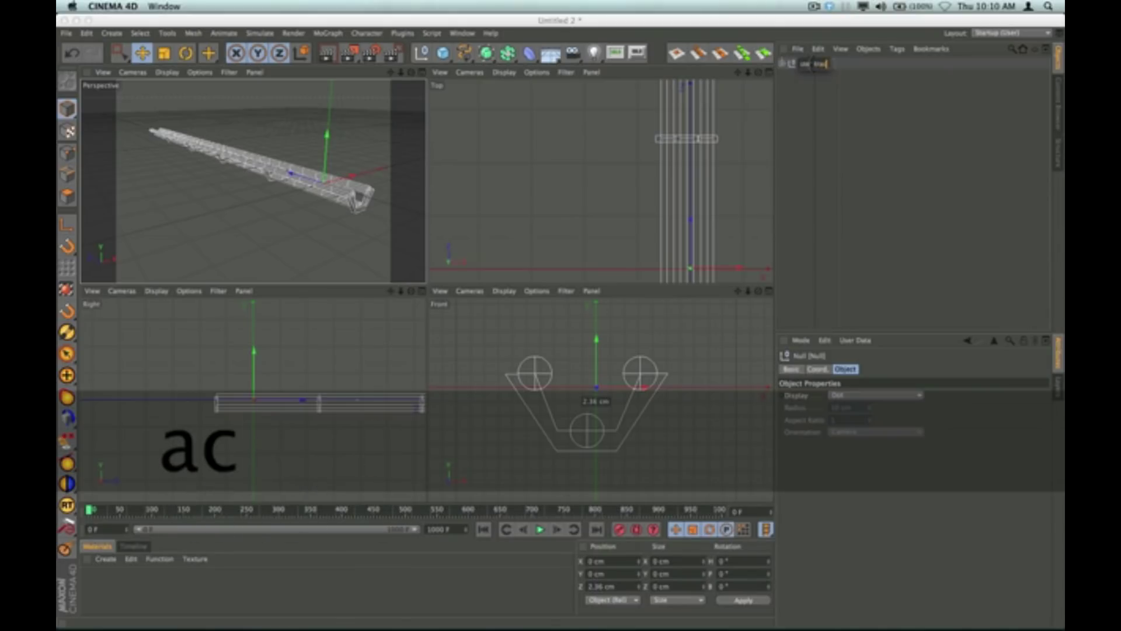
{"action": "left_click", "coordinate": [795, 96]}
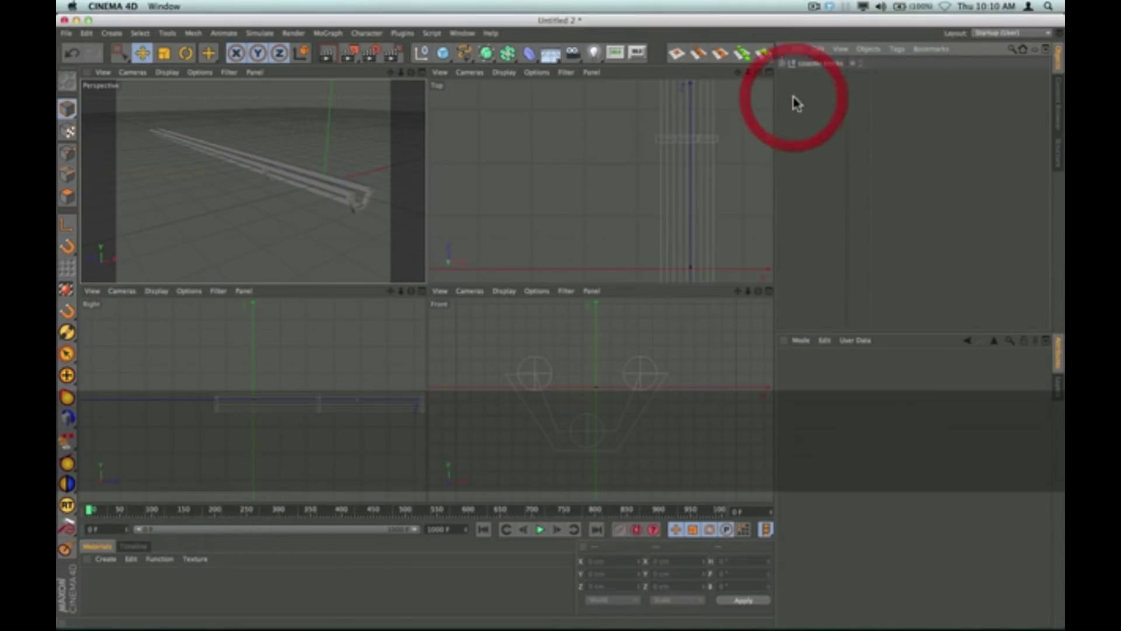
Step: Expand the coaster tracks group, add a Helix spline and set its plane to XZ
{"action": "left_click", "coordinate": [813, 67]}
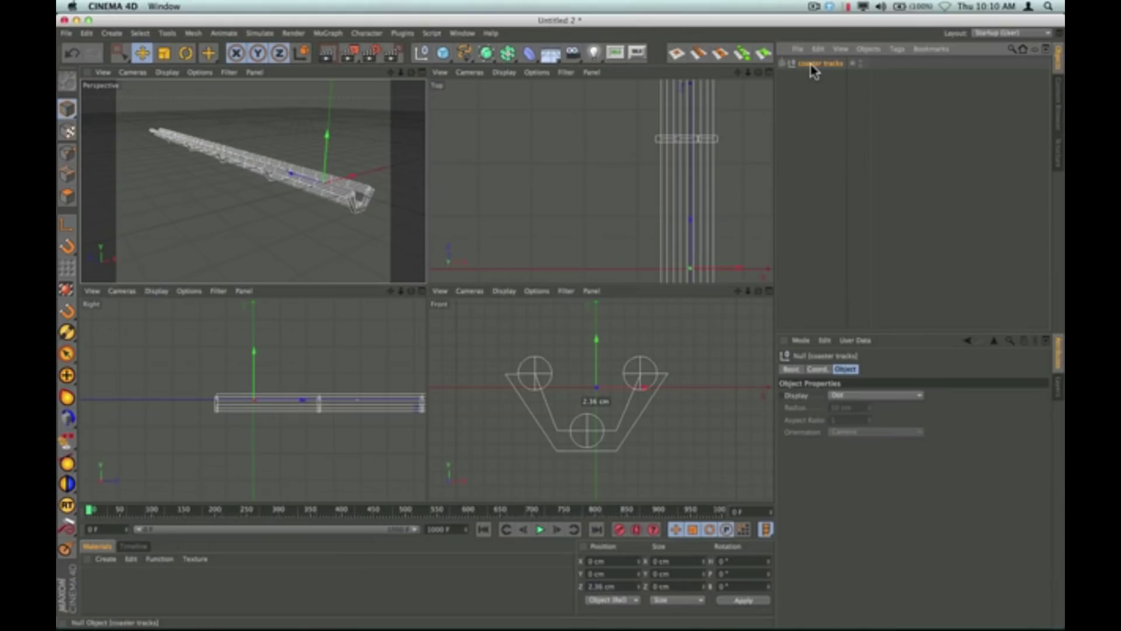
{"action": "left_click", "coordinate": [783, 66]}
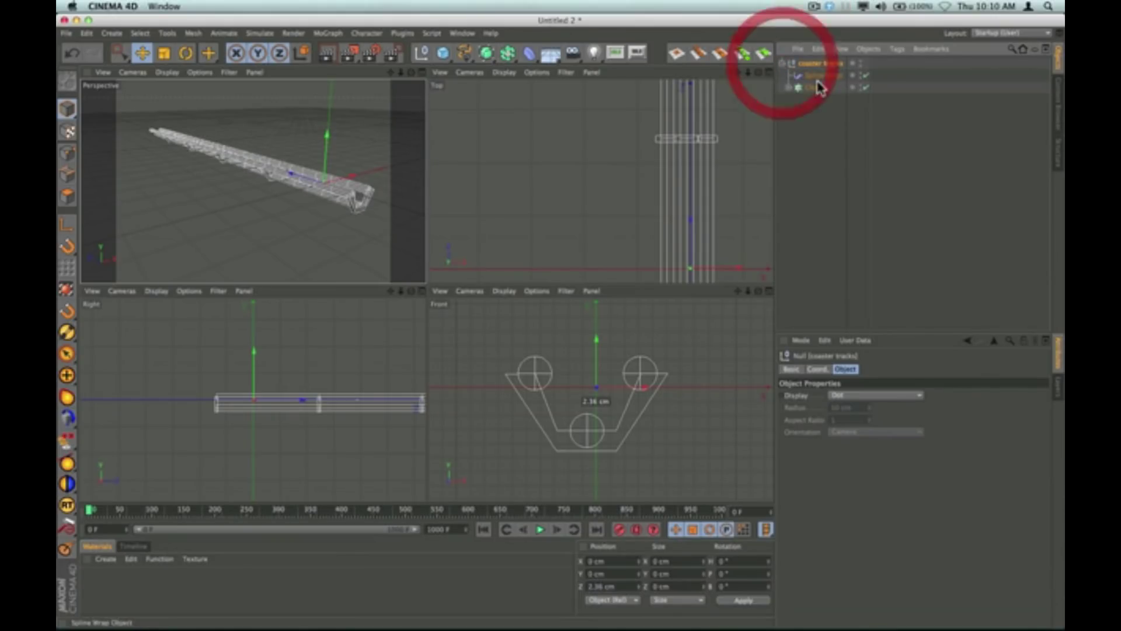
{"action": "left_click", "coordinate": [815, 76]}
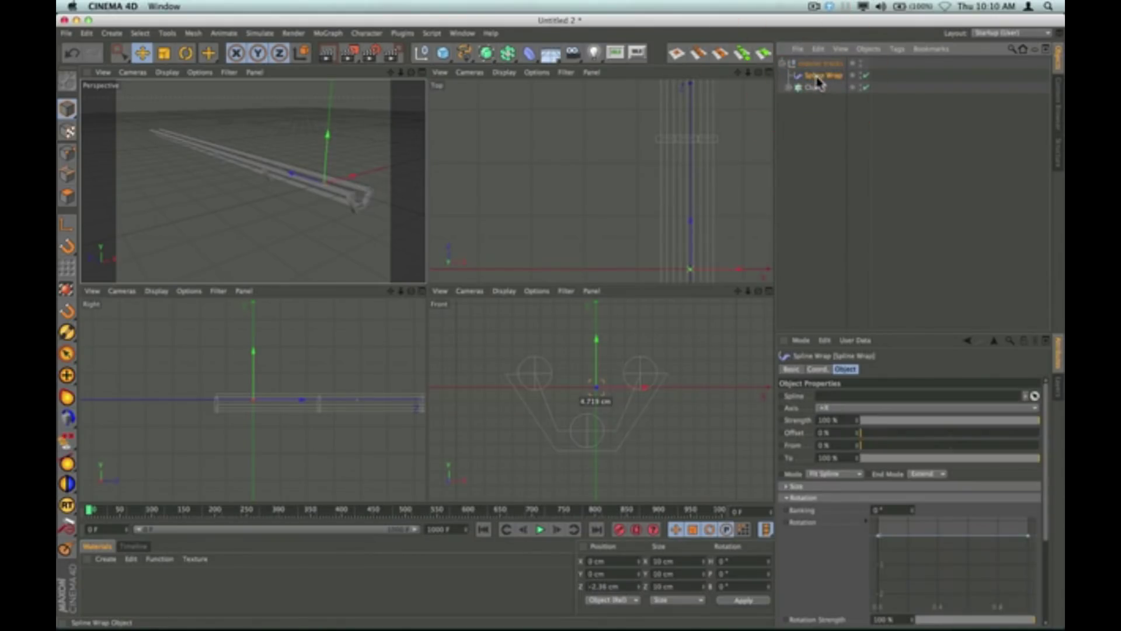
{"action": "left_click_drag", "start_coordinate": [464, 53], "coordinate": [614, 112]}
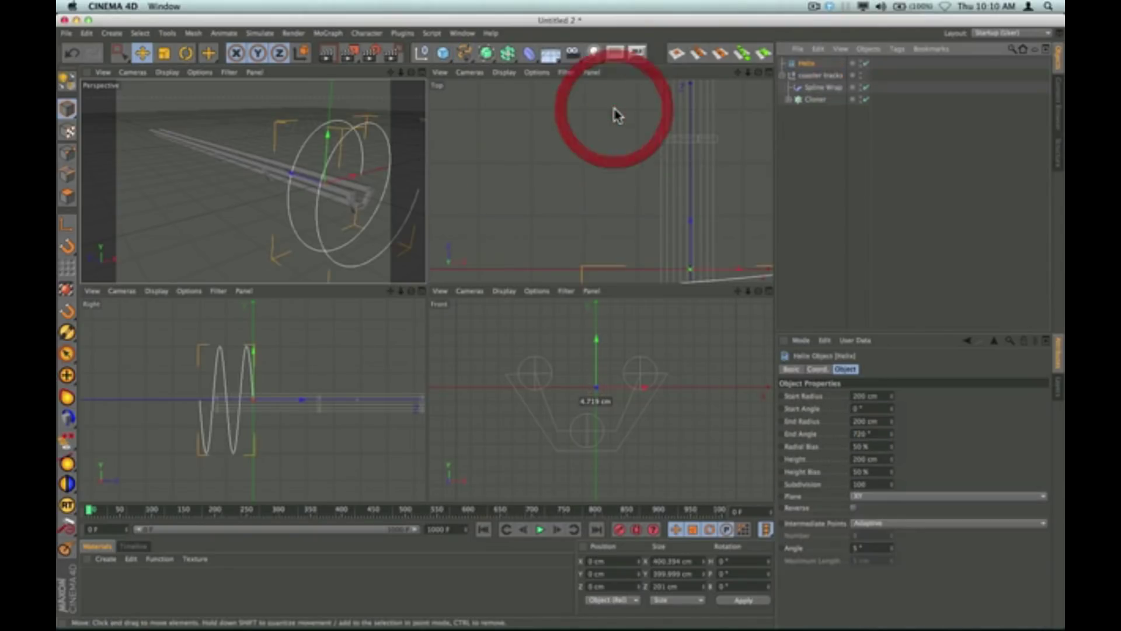
{"action": "left_click", "coordinate": [808, 64]}
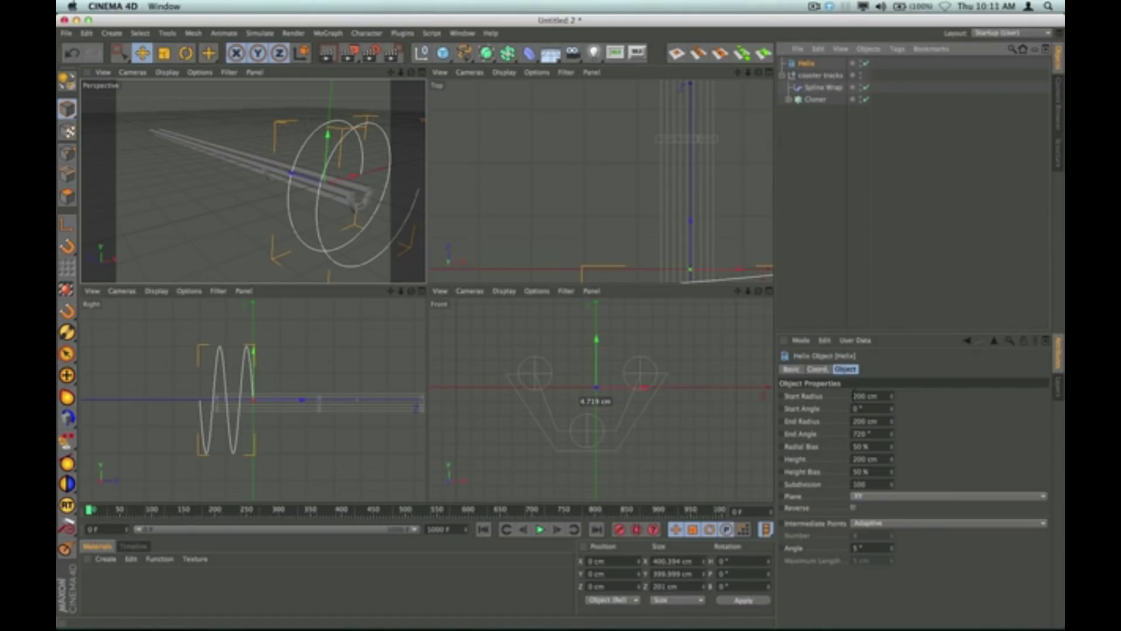
{"action": "left_click", "coordinate": [878, 498]}
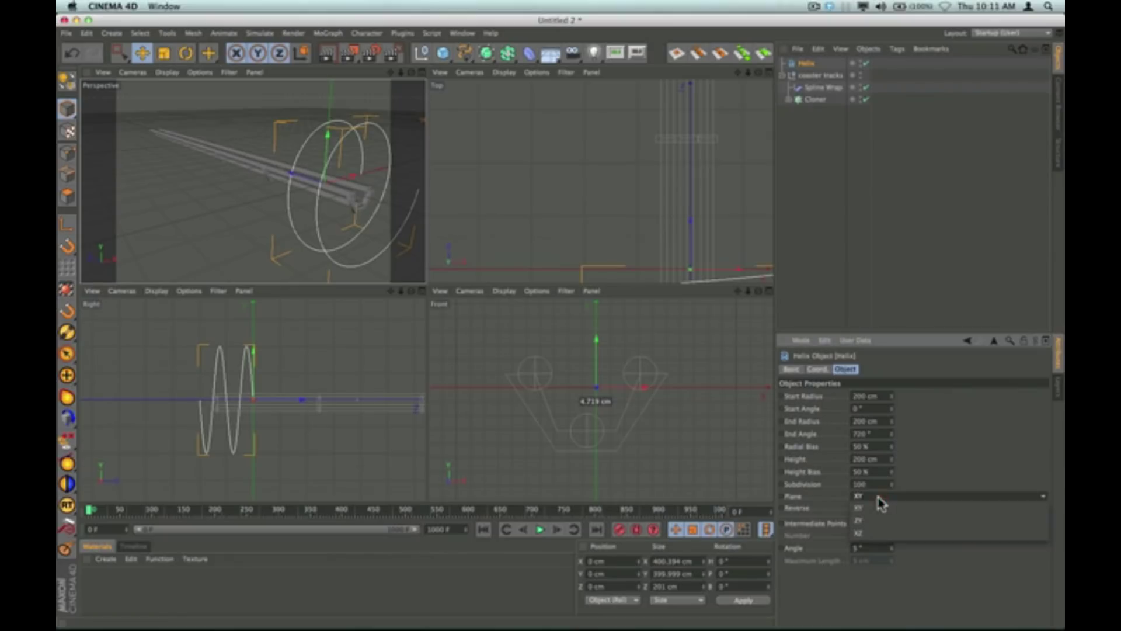
{"action": "left_click", "coordinate": [882, 536]}
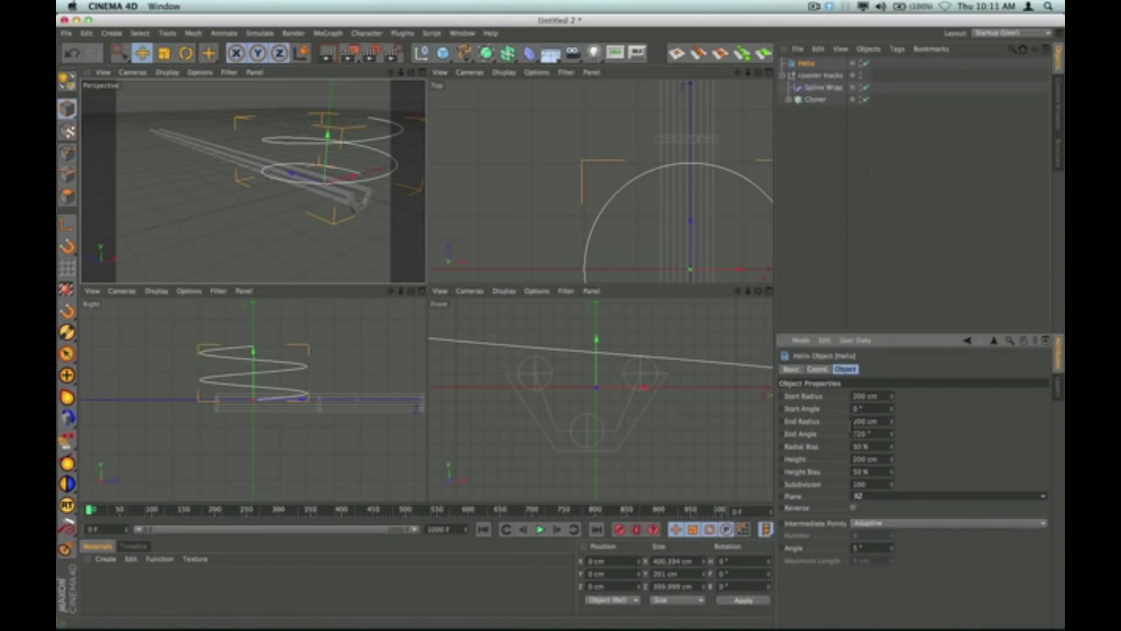
Step: Set both the start radius and the end radius of the Helix to 1000 cm
{"action": "left_click_drag", "start_coordinate": [869, 396], "coordinate": [831, 399]}
{"action": "type", "text": "100"}
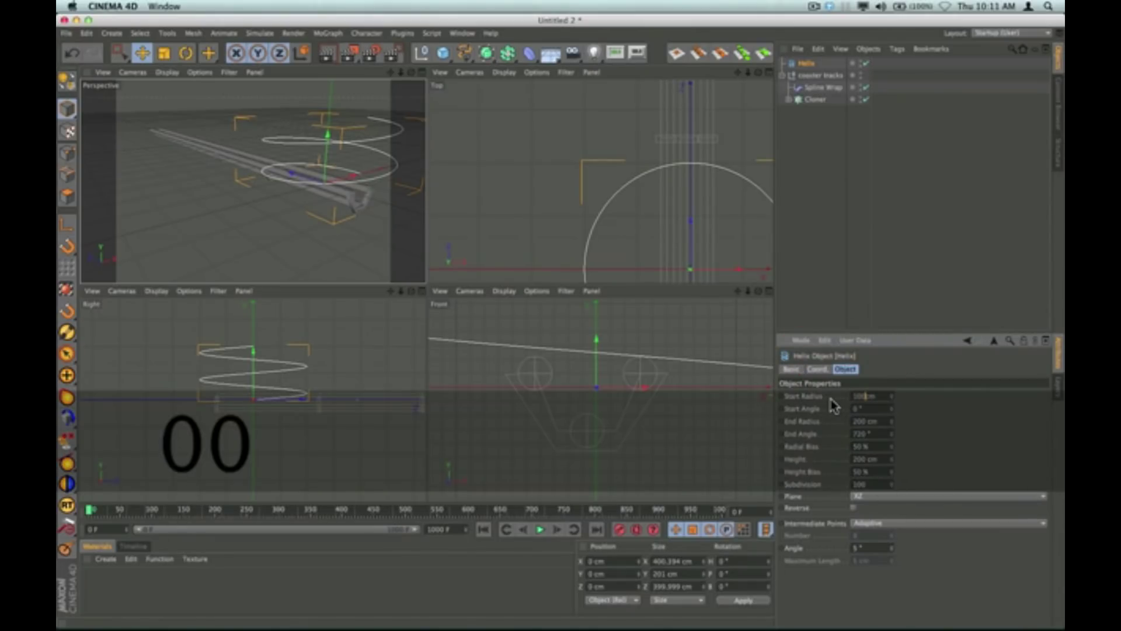
{"action": "type", "text": "0"}
{"action": "key", "text": "Tab"}
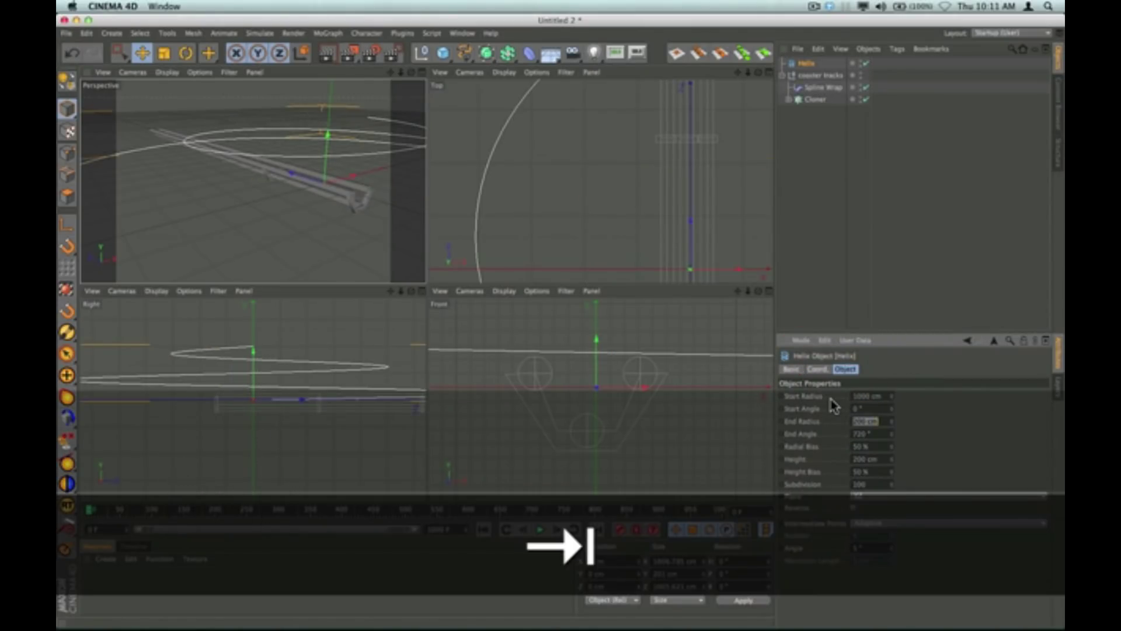
{"action": "type", "text": "1000"}
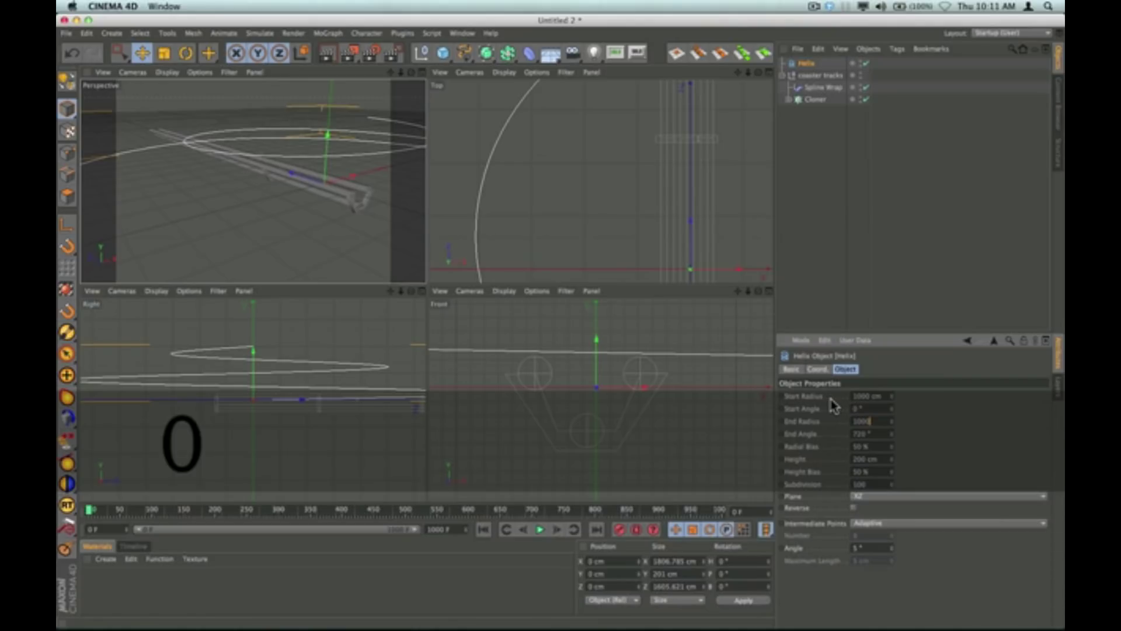
{"action": "left_click", "coordinate": [934, 424]}
Step: Enlarge the perspective view and set the Helix's height to 3000 cm
{"action": "scroll", "coordinate": [297, 153], "scroll_direction": "down", "scroll_amount": 10}
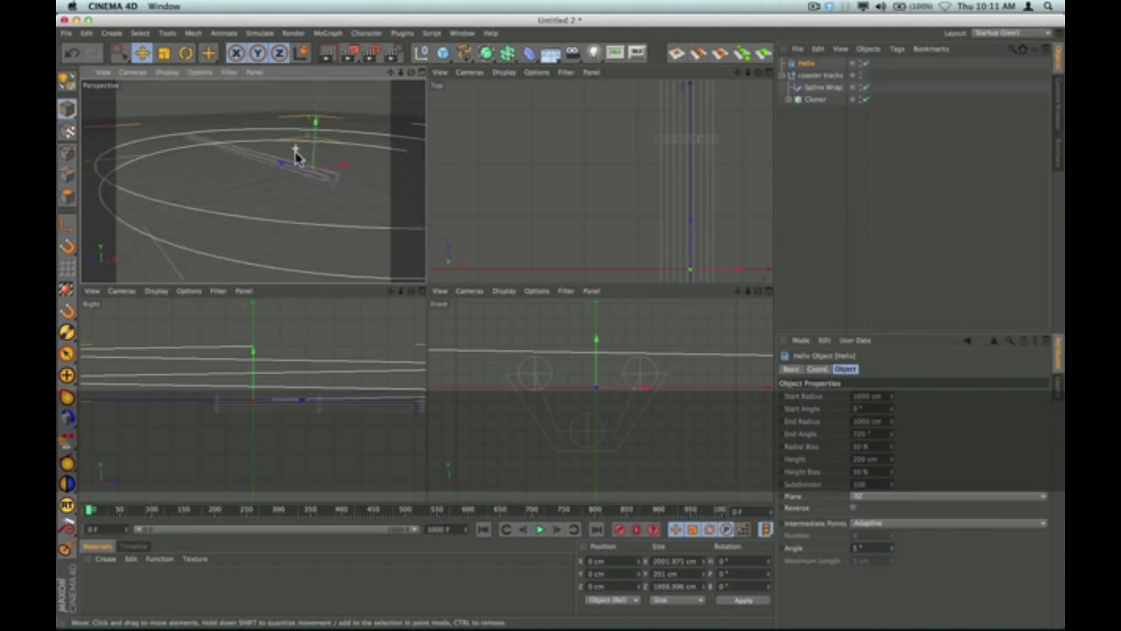
{"action": "left_click", "coordinate": [421, 72]}
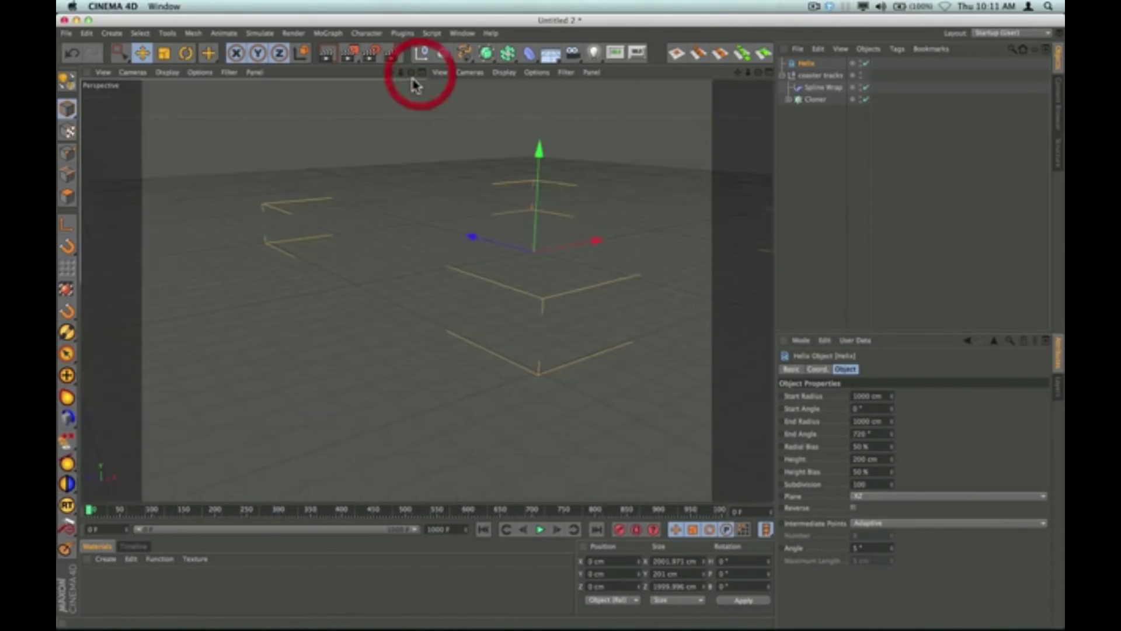
{"action": "left_click_drag", "start_coordinate": [759, 73], "coordinate": [427, 290]}
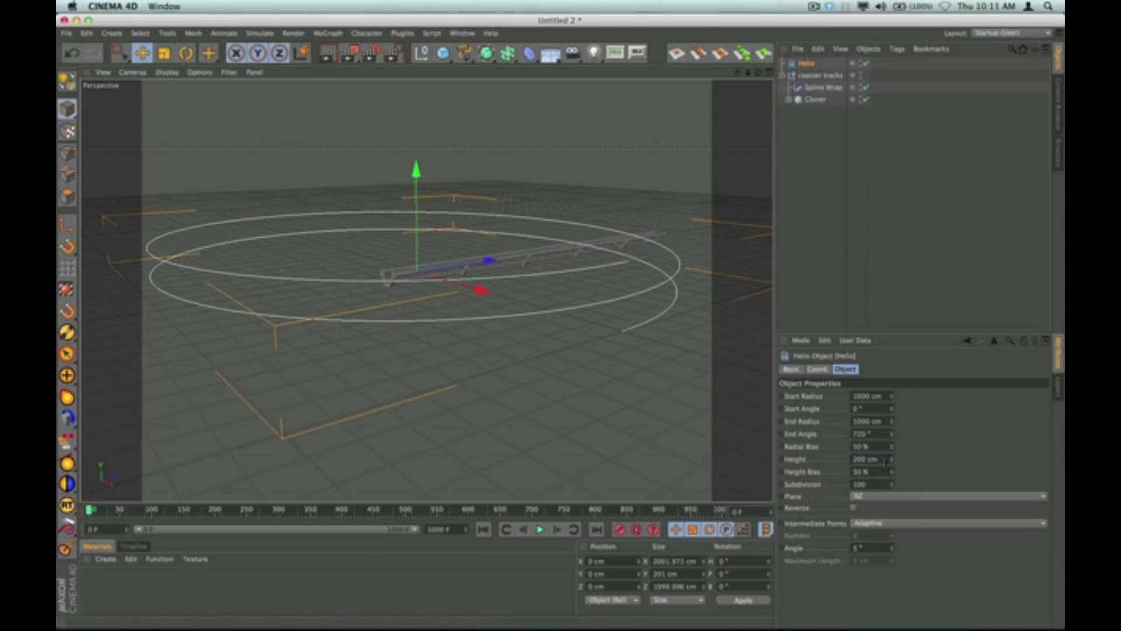
{"action": "left_click_drag", "start_coordinate": [892, 460], "coordinate": [892, 383]}
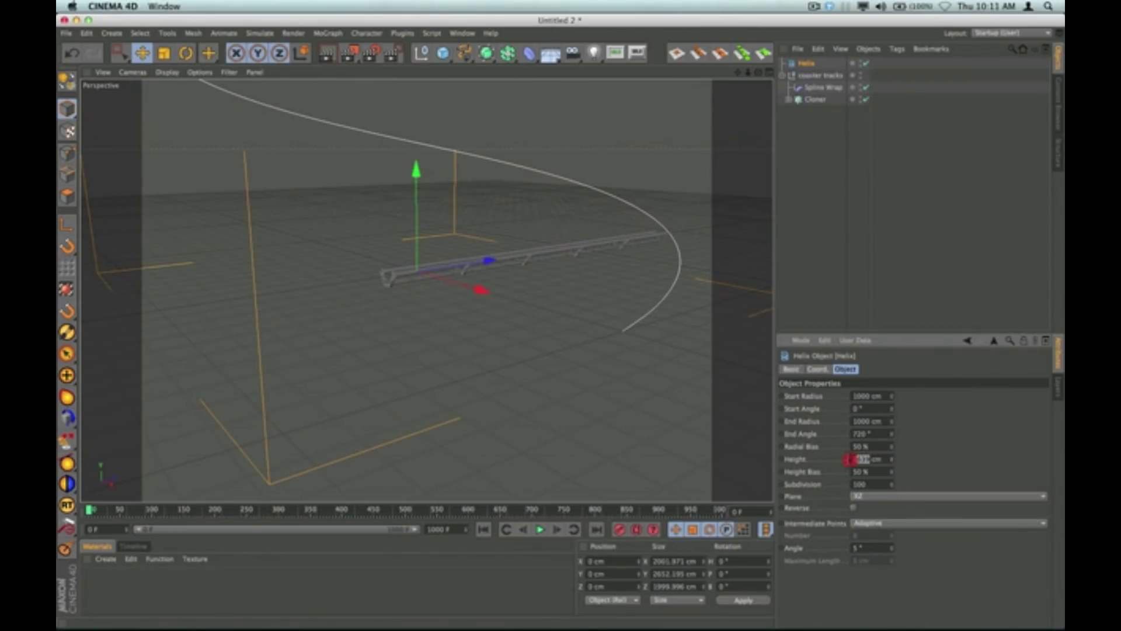
{"action": "type", "text": "3000"}
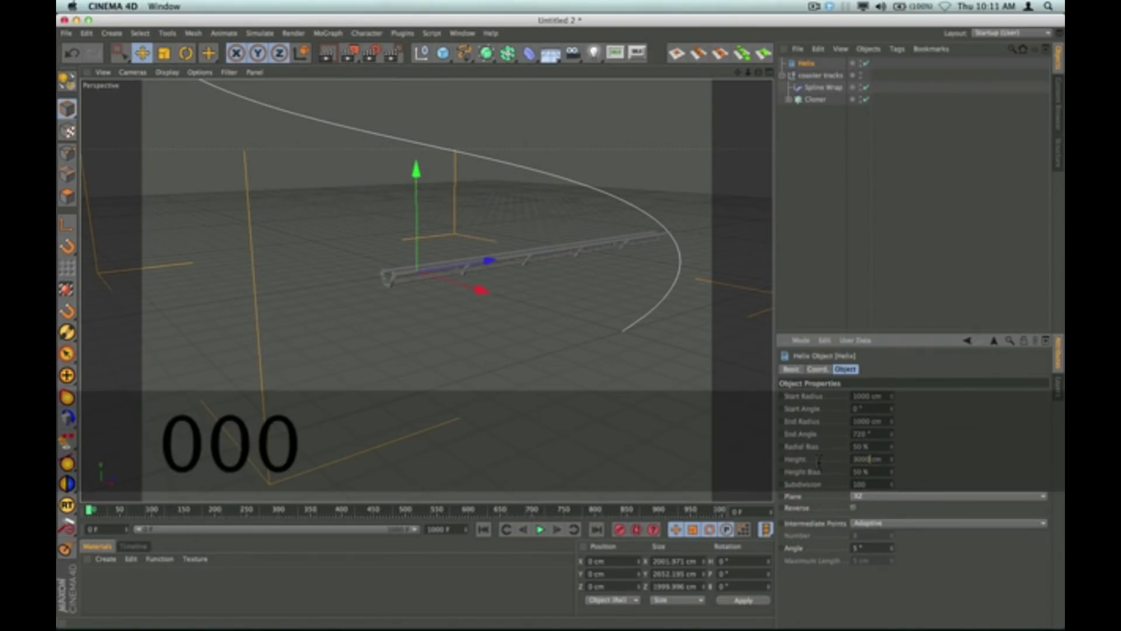
{"action": "left_click", "coordinate": [932, 446]}
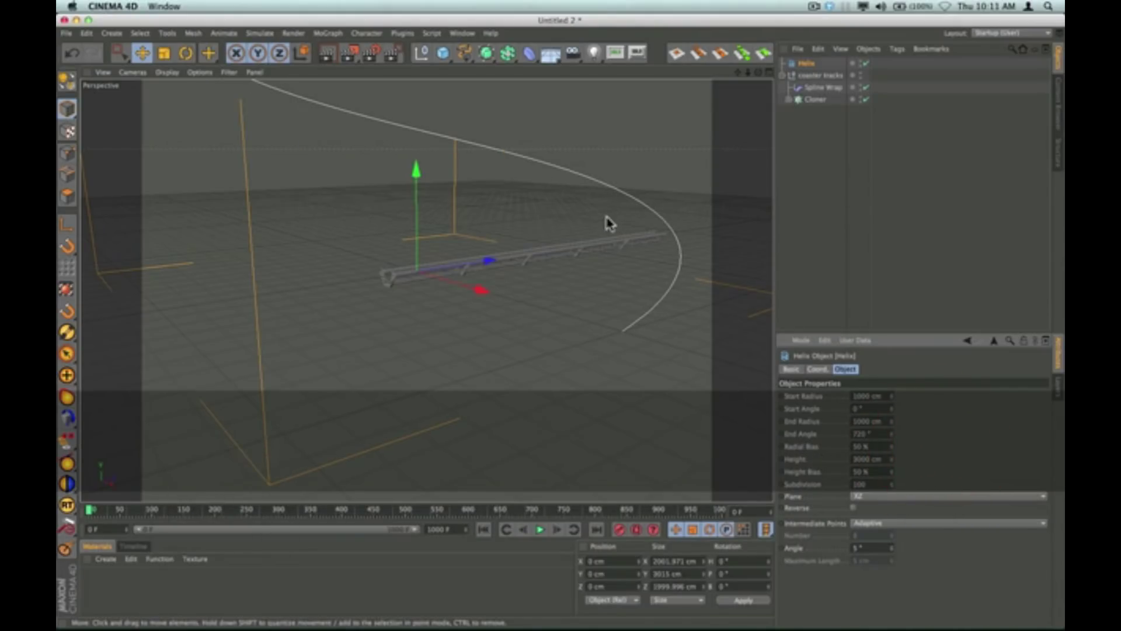
{"action": "scroll", "coordinate": [606, 221], "scroll_direction": "down", "scroll_amount": 8}
{"action": "left_click_drag", "start_coordinate": [738, 73], "coordinate": [677, 246]}
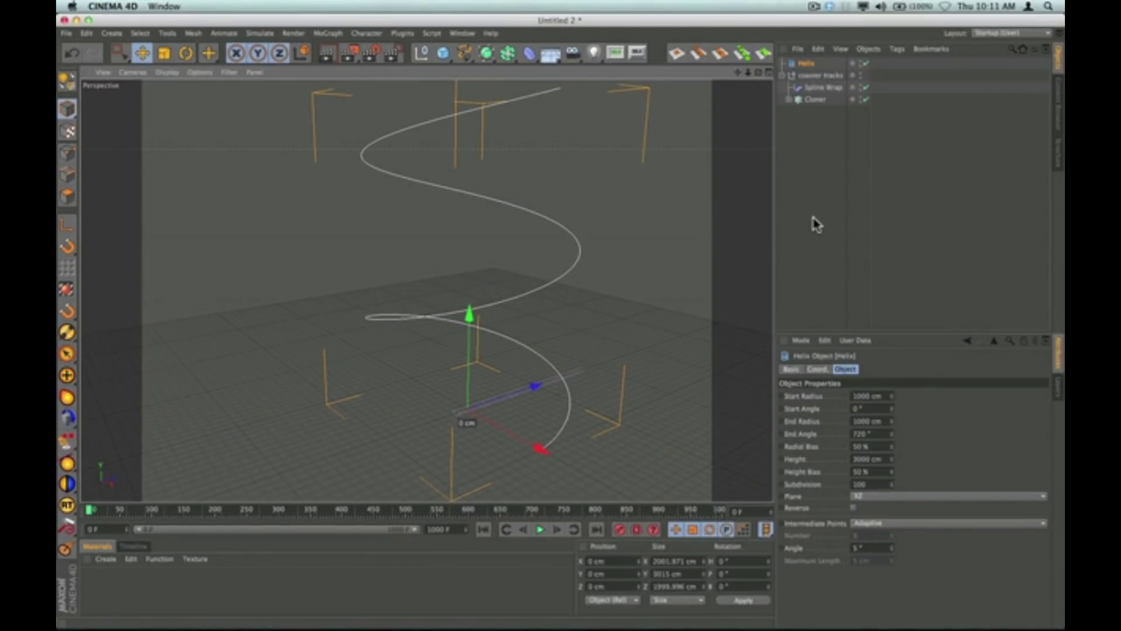
Step: Move the Helix below the coaster tracks group in the object hierarchy
{"action": "left_click", "coordinate": [820, 88]}
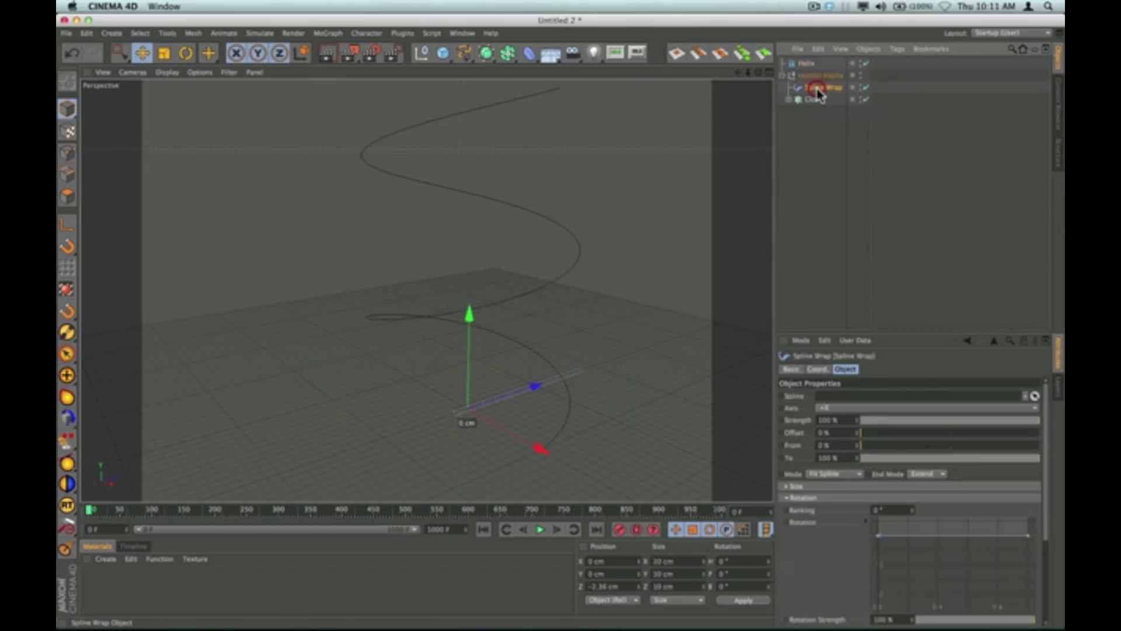
{"action": "left_click", "coordinate": [816, 88]}
{"action": "left_click_drag", "start_coordinate": [810, 67], "coordinate": [850, 211]}
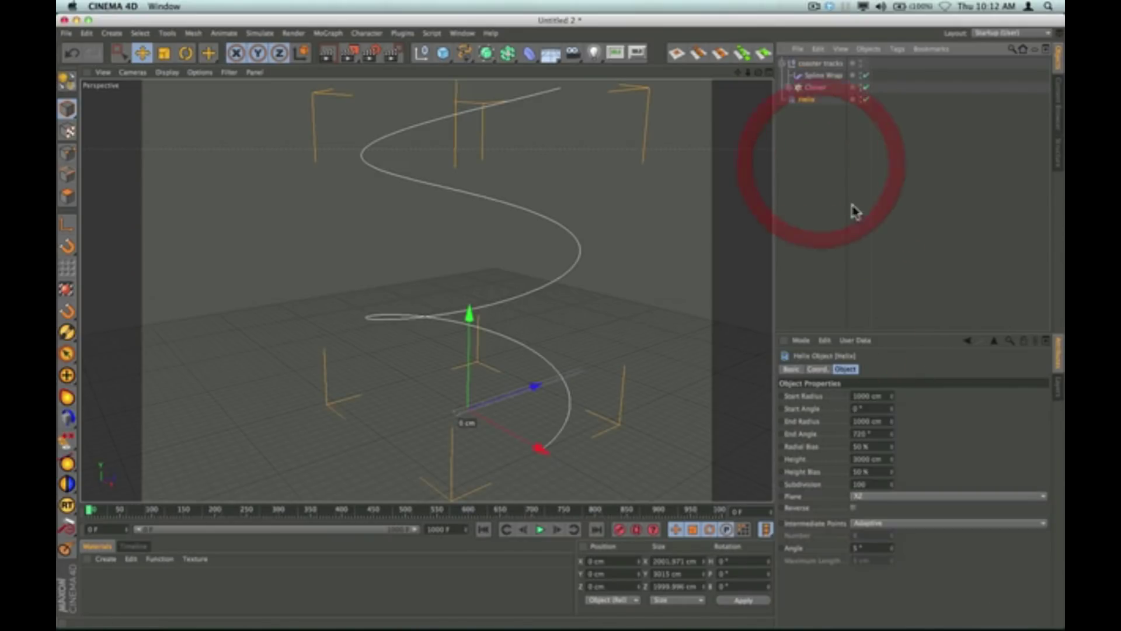
Step: Assign the Helix as the Spline Wrap's spline and set its axis to -Z
{"action": "left_click", "coordinate": [823, 76]}
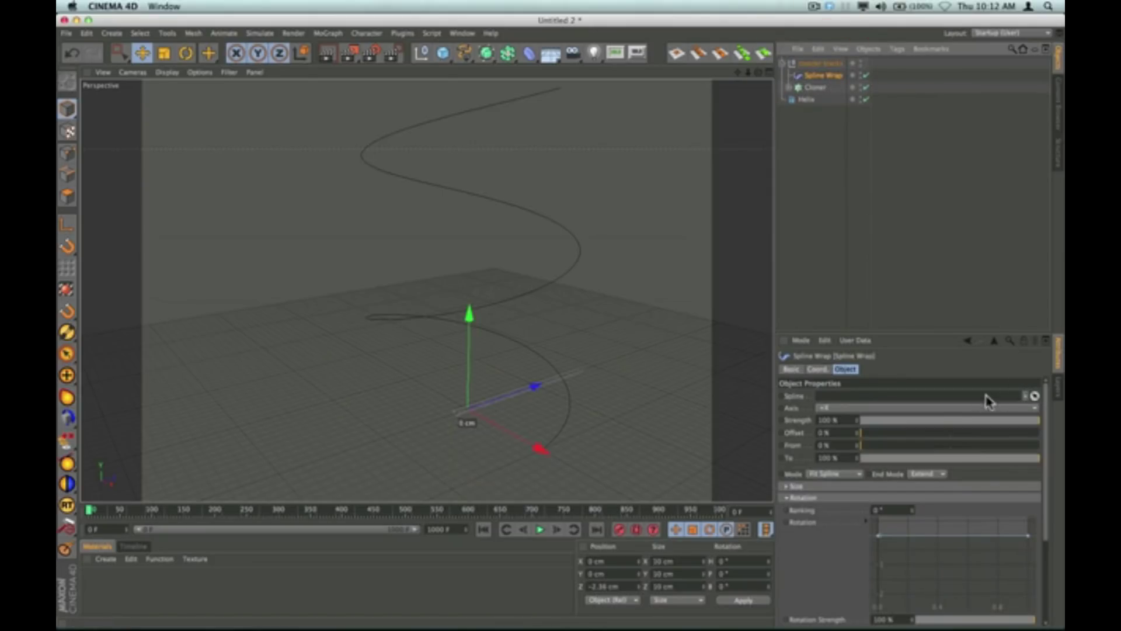
{"action": "left_click", "coordinate": [1034, 396]}
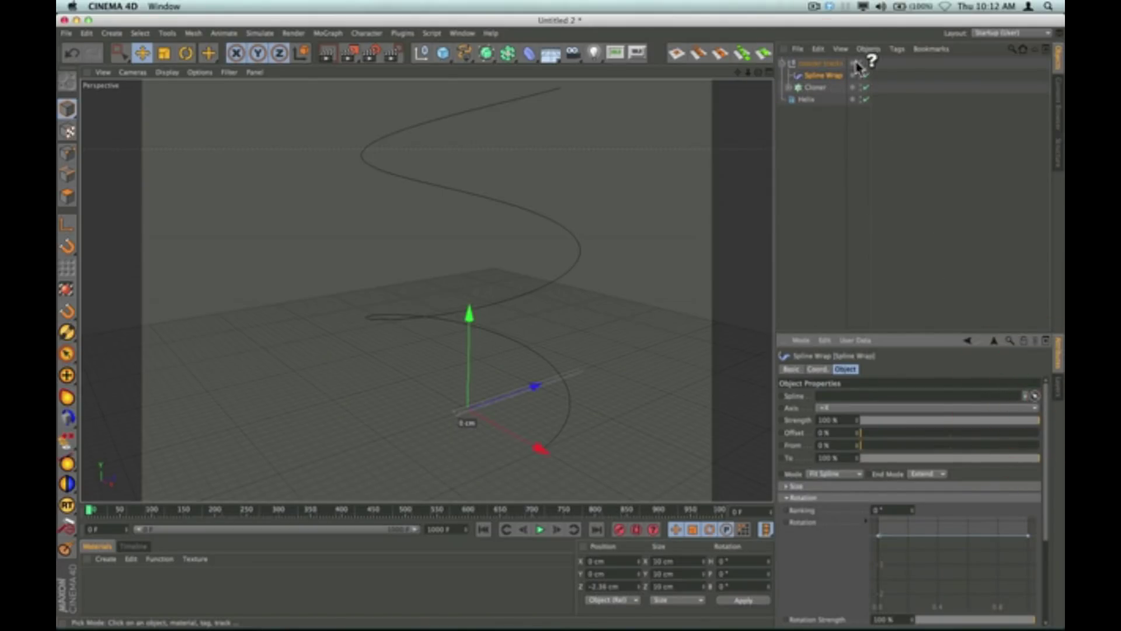
{"action": "left_click", "coordinate": [806, 99]}
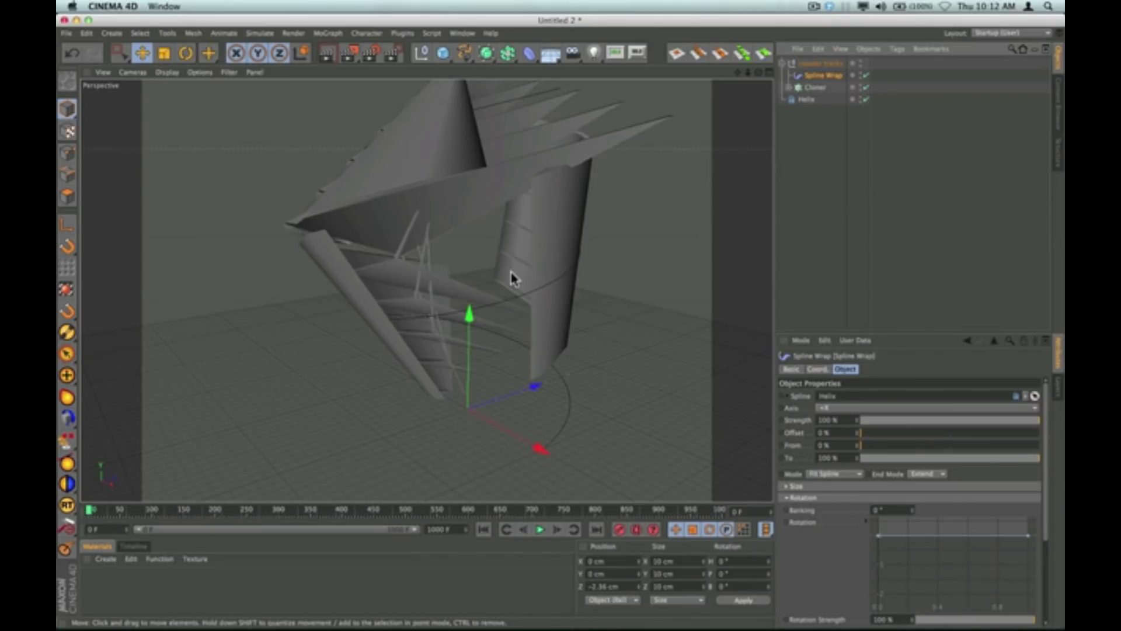
{"action": "left_click", "coordinate": [843, 408]}
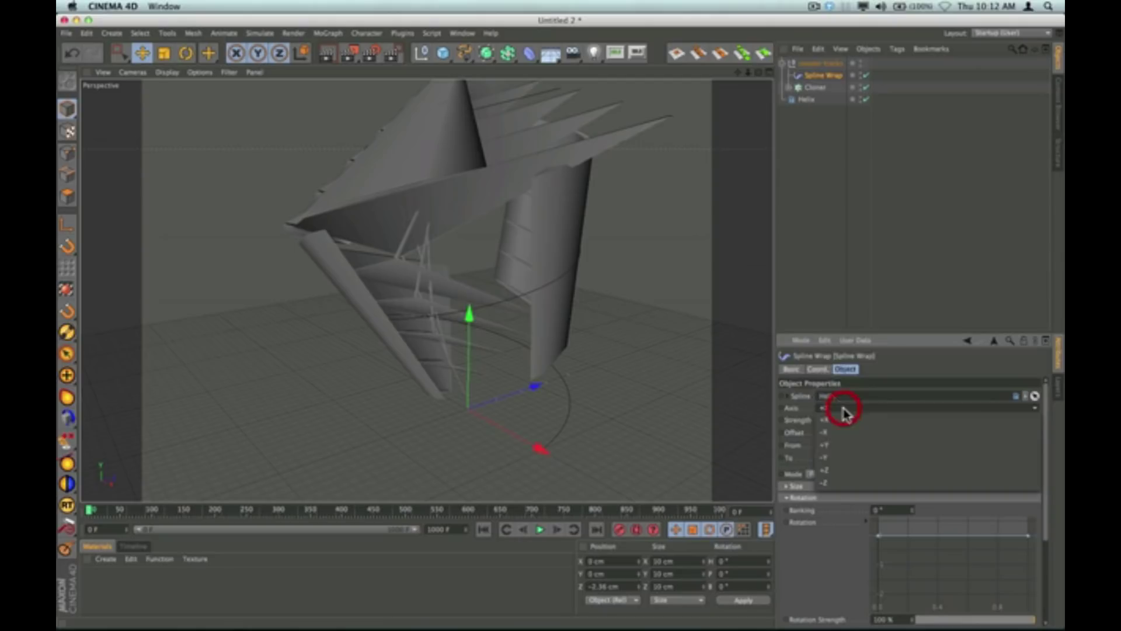
{"action": "left_click", "coordinate": [859, 485]}
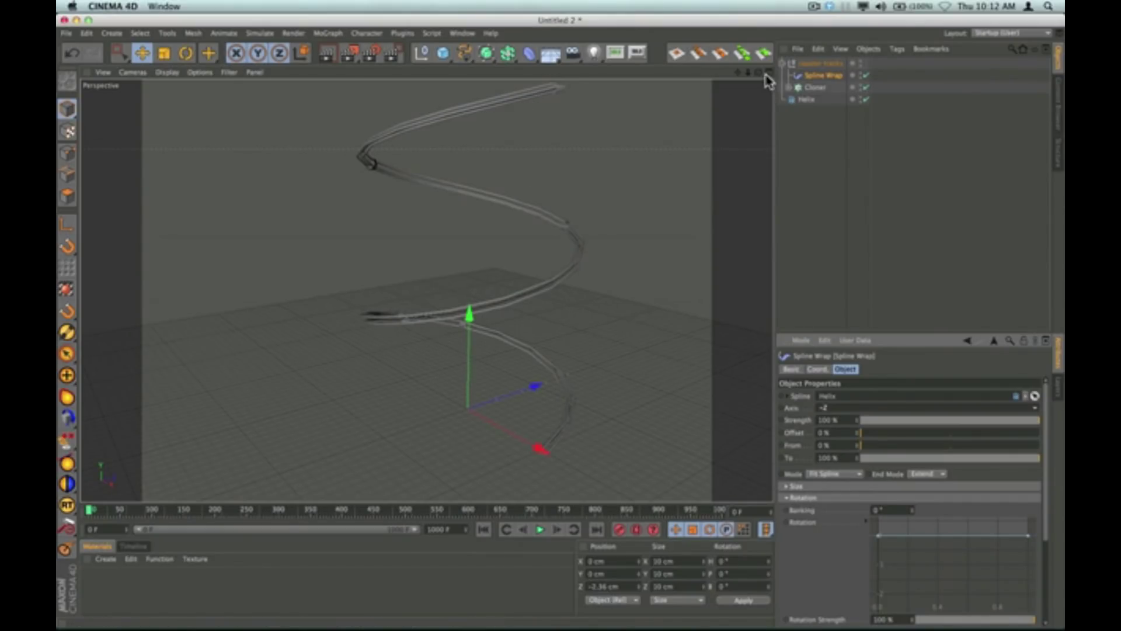
Step: Set the Spline Wrap's mode to Keep Length so the track segments are not stretched along the helix
{"action": "left_click_drag", "start_coordinate": [427, 289], "coordinate": [426, 290], "text": "alt"}
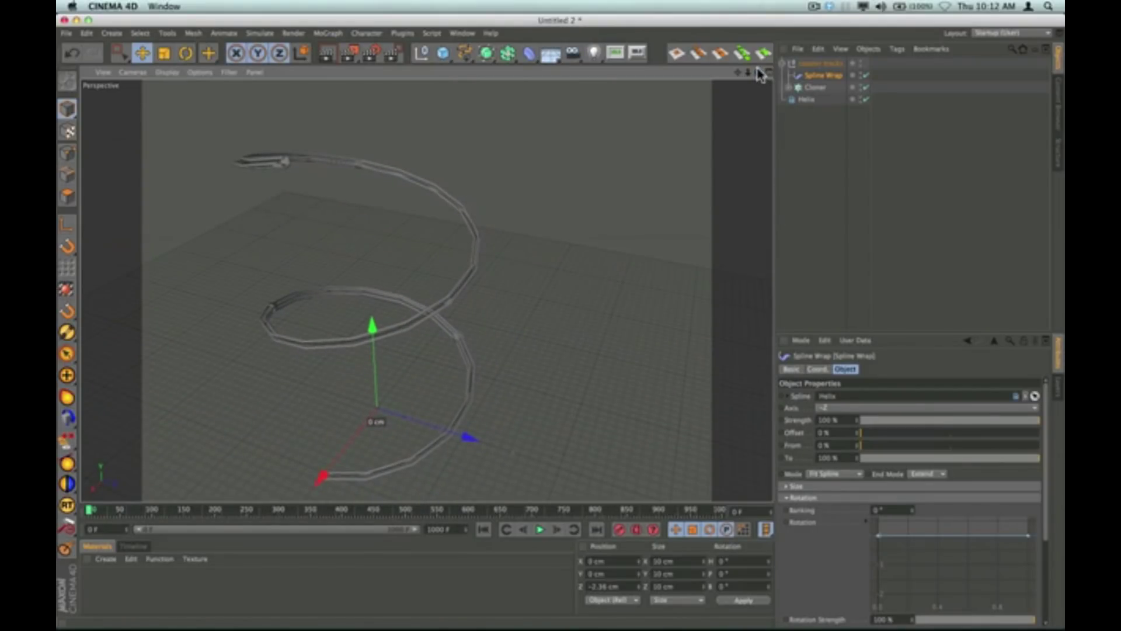
{"action": "left_click_drag", "start_coordinate": [737, 73], "coordinate": [805, 79]}
{"action": "scroll", "coordinate": [386, 161], "scroll_direction": "up", "scroll_amount": 5}
{"action": "scroll", "coordinate": [381, 166], "scroll_direction": "up", "scroll_amount": 4}
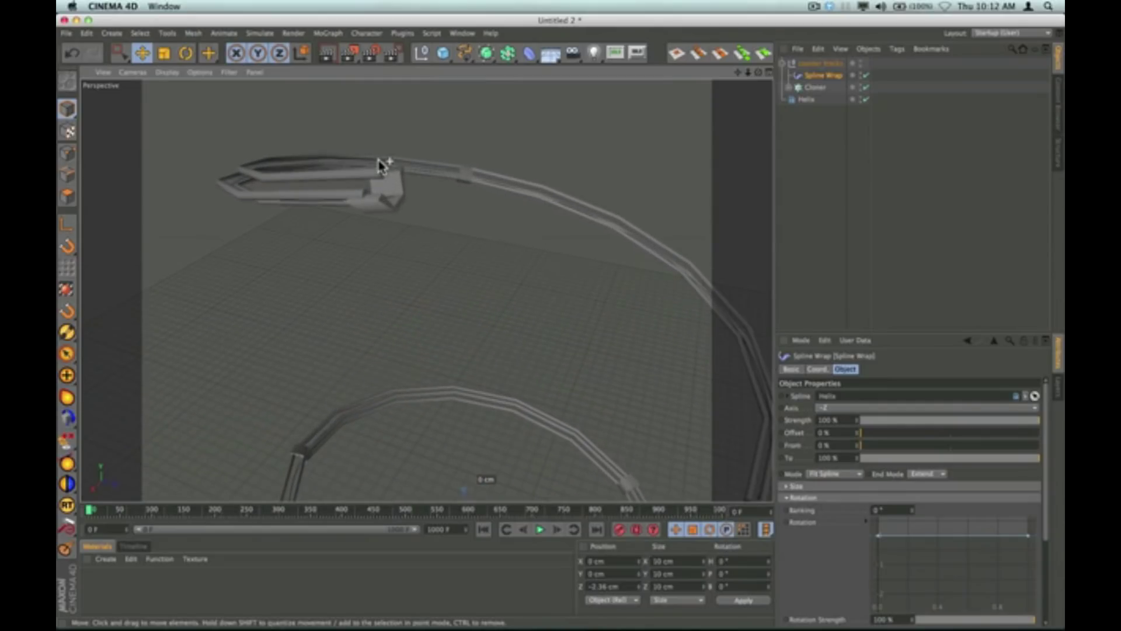
{"action": "left_click_drag", "start_coordinate": [759, 73], "coordinate": [427, 290]}
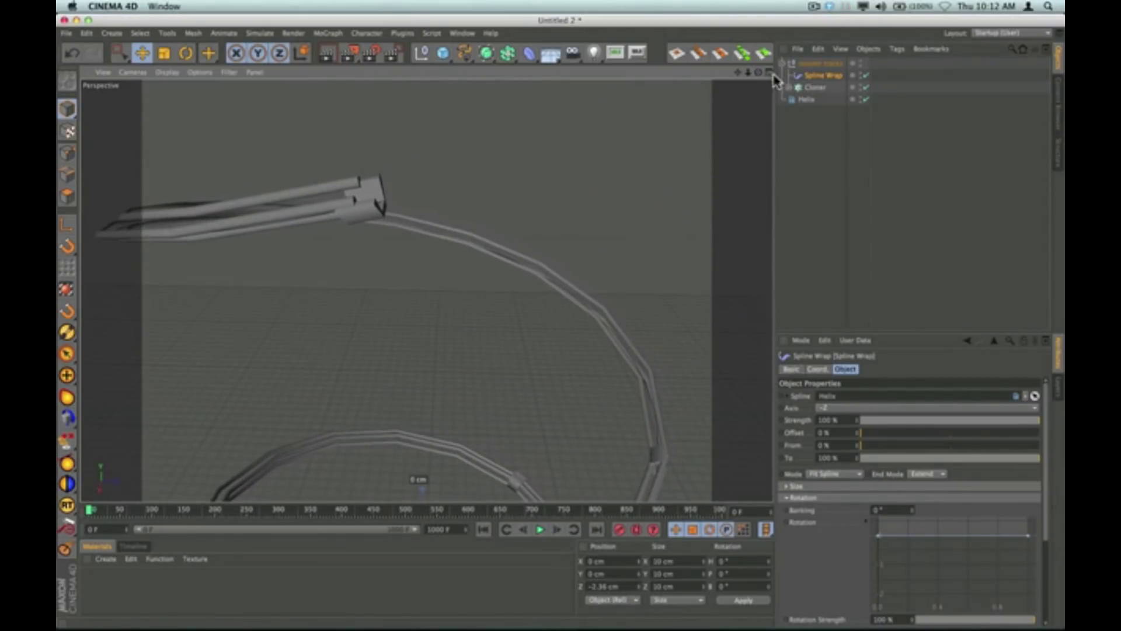
{"action": "left_click", "coordinate": [819, 77]}
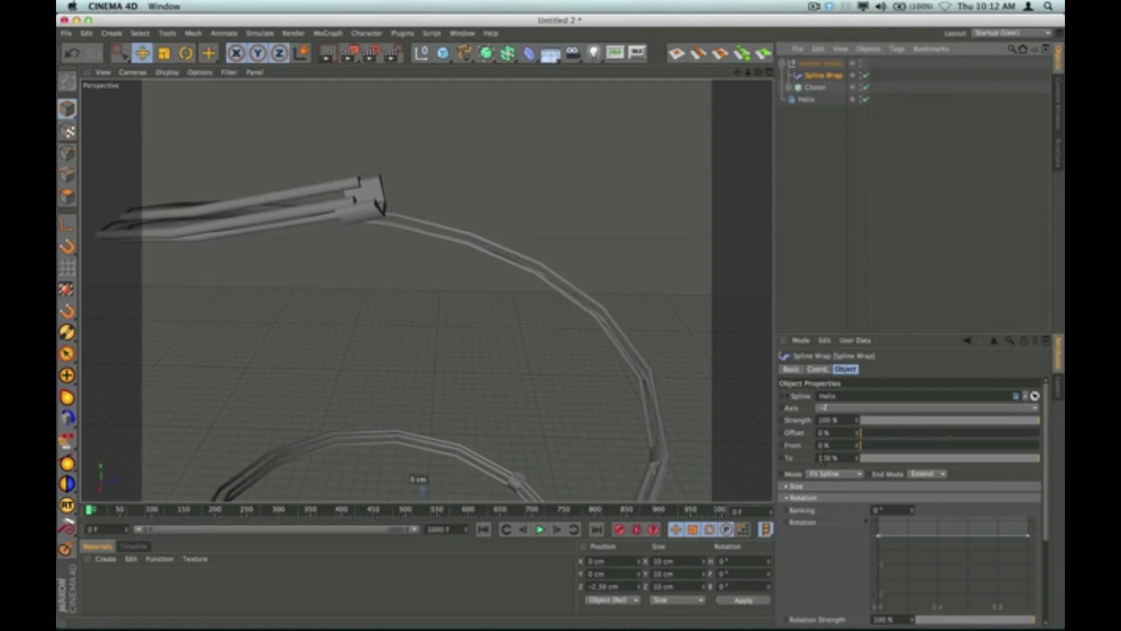
{"action": "left_click", "coordinate": [850, 476]}
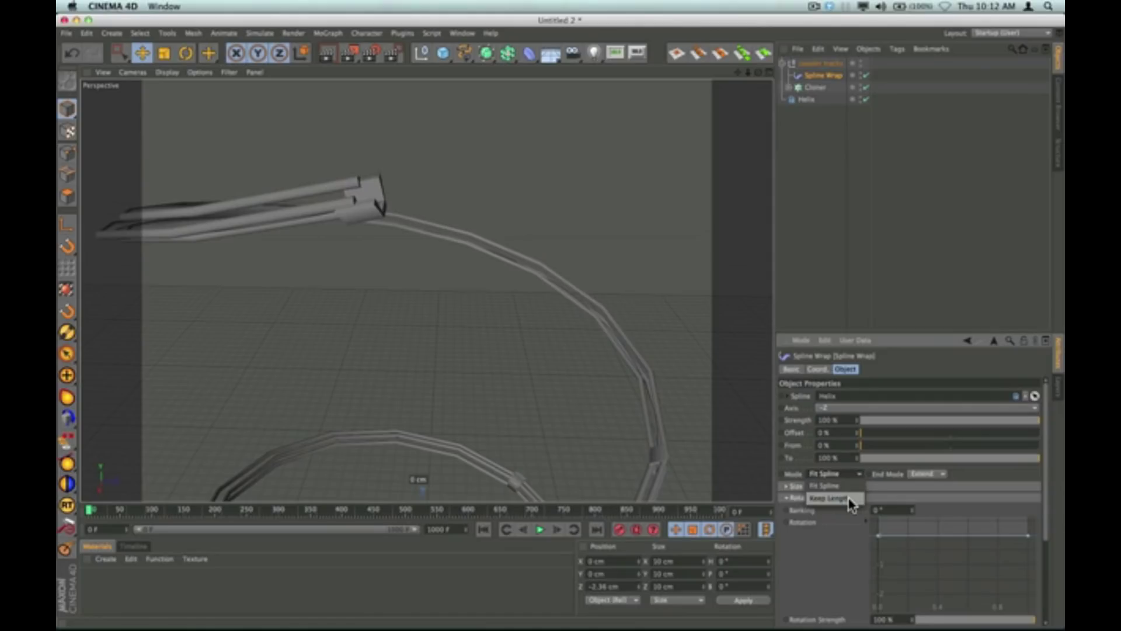
{"action": "left_click", "coordinate": [851, 498]}
Step: Adjust the Cloner's count to 34 so the track runs along the helix
{"action": "scroll", "coordinate": [608, 404], "scroll_direction": "down", "scroll_amount": 5}
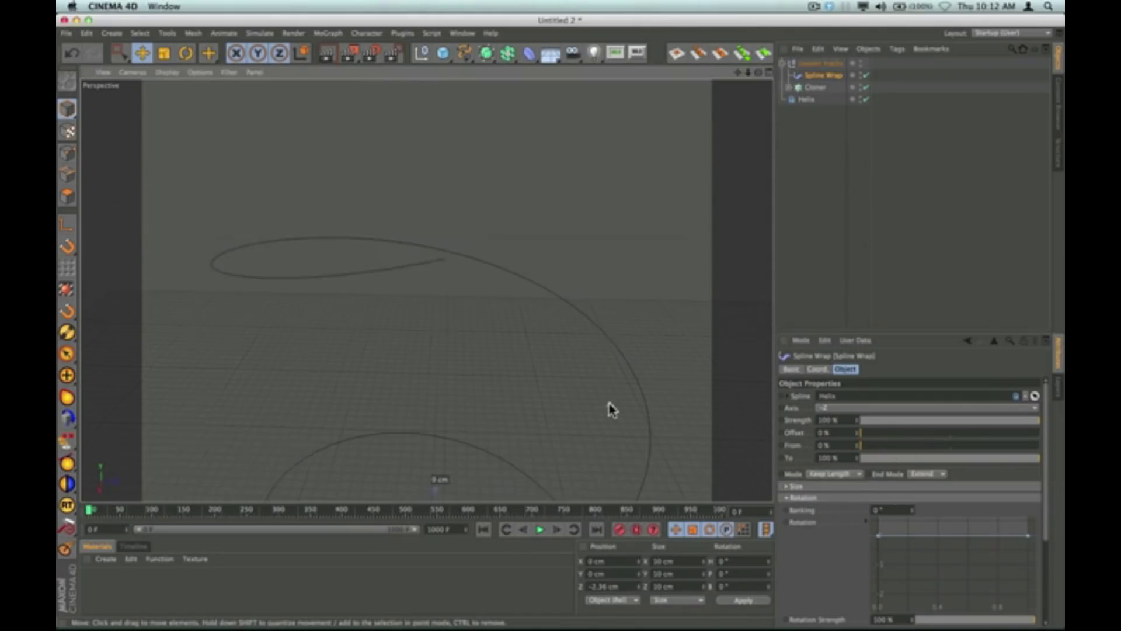
{"action": "scroll", "coordinate": [608, 403], "scroll_direction": "down", "scroll_amount": 1}
{"action": "left_click_drag", "start_coordinate": [738, 73], "coordinate": [764, 119]}
{"action": "left_click_drag", "start_coordinate": [759, 73], "coordinate": [426, 290]}
{"action": "left_click", "coordinate": [816, 88]}
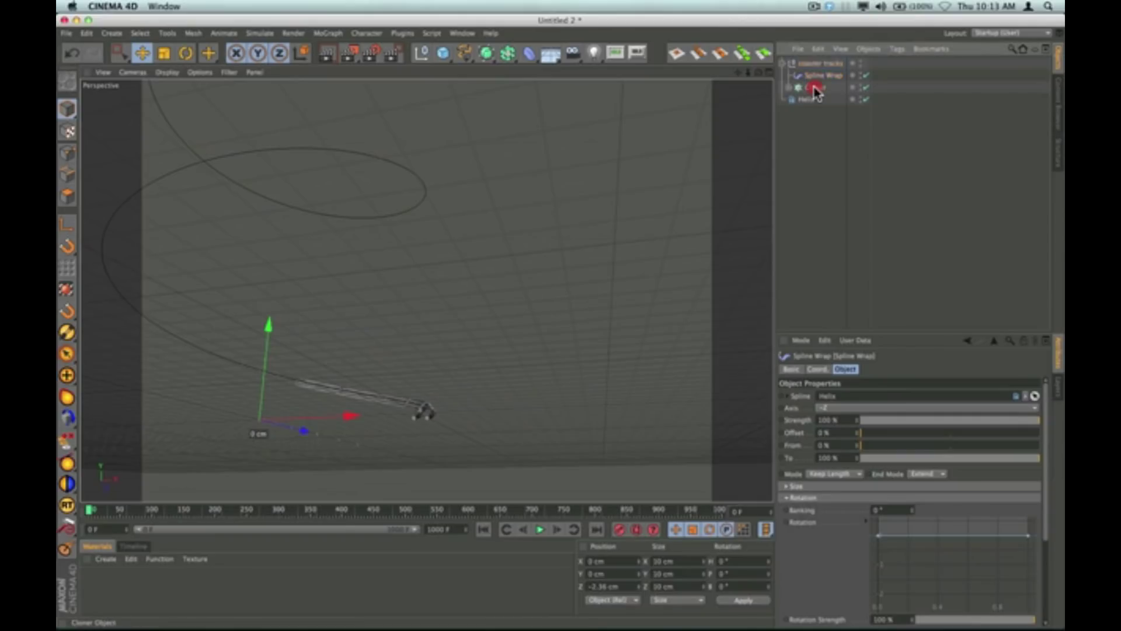
{"action": "left_click_drag", "start_coordinate": [868, 454], "coordinate": [756, 420]}
{"action": "scroll", "coordinate": [409, 202], "scroll_direction": "down", "scroll_amount": 10}
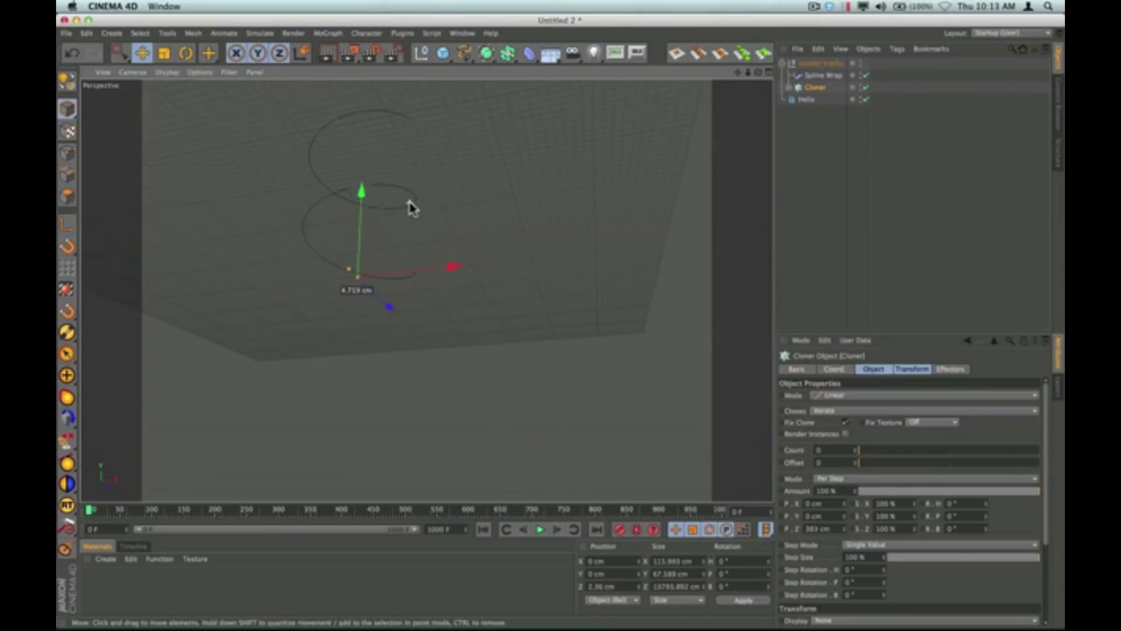
{"action": "left_click_drag", "start_coordinate": [738, 72], "coordinate": [747, 106]}
{"action": "left_click_drag", "start_coordinate": [864, 454], "coordinate": [929, 453]}
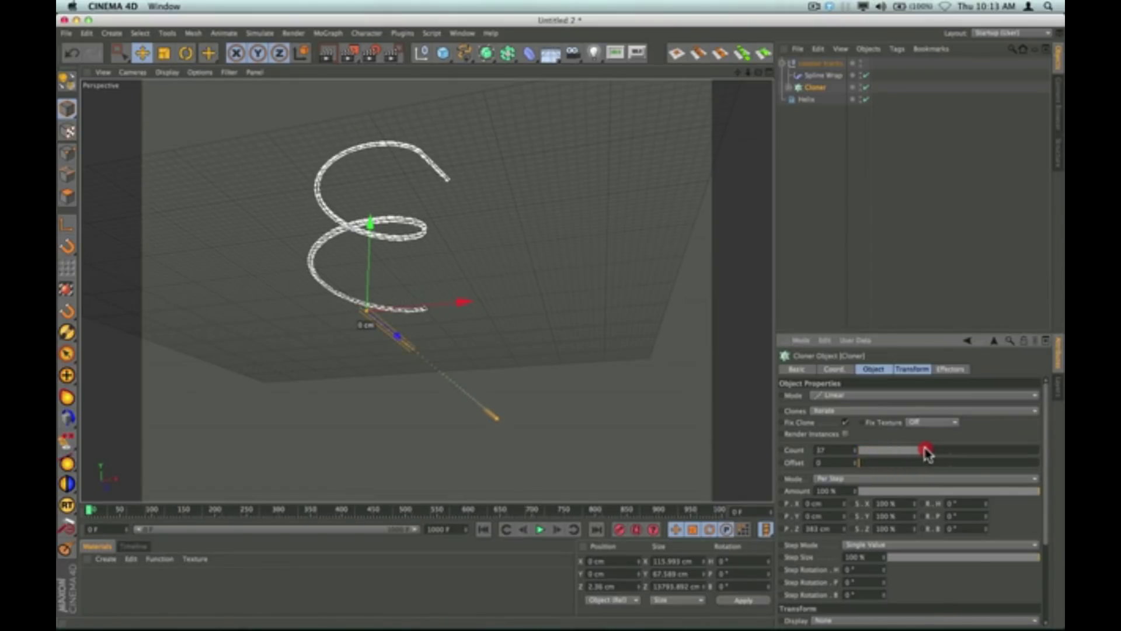
{"action": "left_click_drag", "start_coordinate": [920, 453], "coordinate": [922, 451]}
Step: Examine the upper and lower ends of the wrapped track up close, checking the shape and orientation of the rails
{"action": "left_click_drag", "start_coordinate": [759, 72], "coordinate": [760, 127]}
{"action": "scroll", "coordinate": [396, 178], "scroll_direction": "up", "scroll_amount": 10}
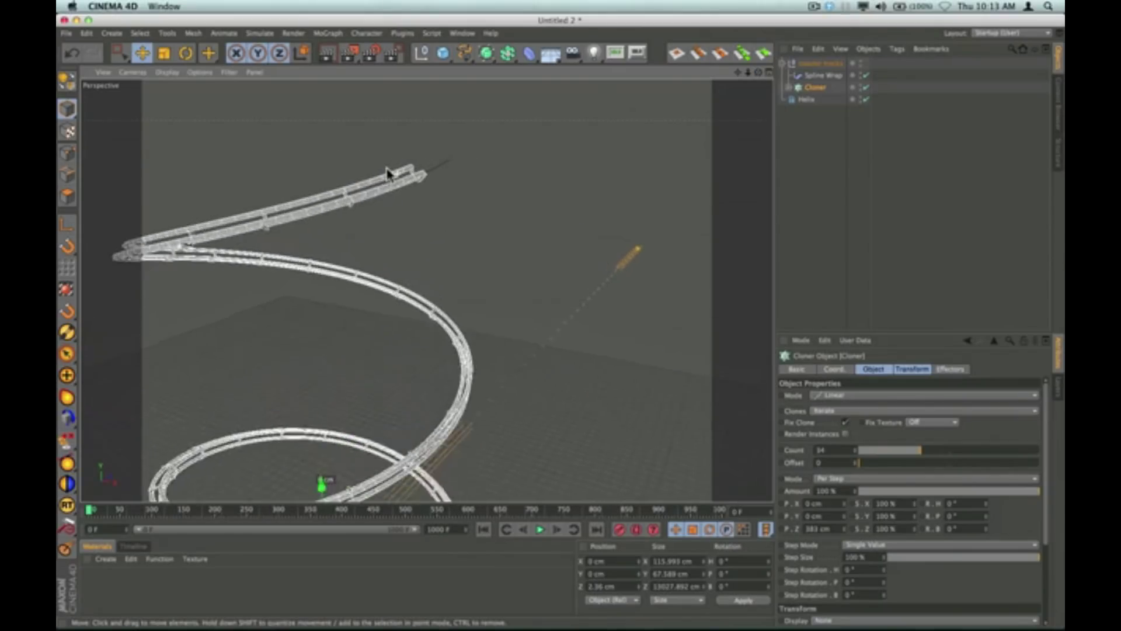
{"action": "left_click_drag", "start_coordinate": [758, 74], "coordinate": [876, 85]}
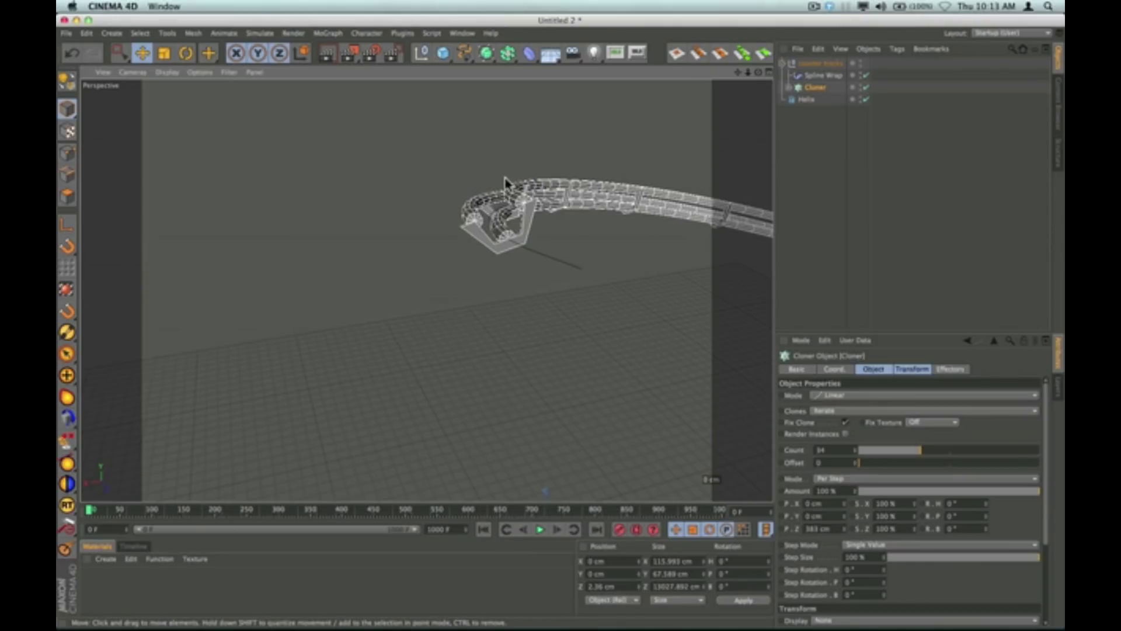
{"action": "left_click_drag", "start_coordinate": [738, 74], "coordinate": [734, 78]}
{"action": "scroll", "coordinate": [644, 200], "scroll_direction": "down", "scroll_amount": 10}
{"action": "scroll", "coordinate": [675, 184], "scroll_direction": "down", "scroll_amount": 5}
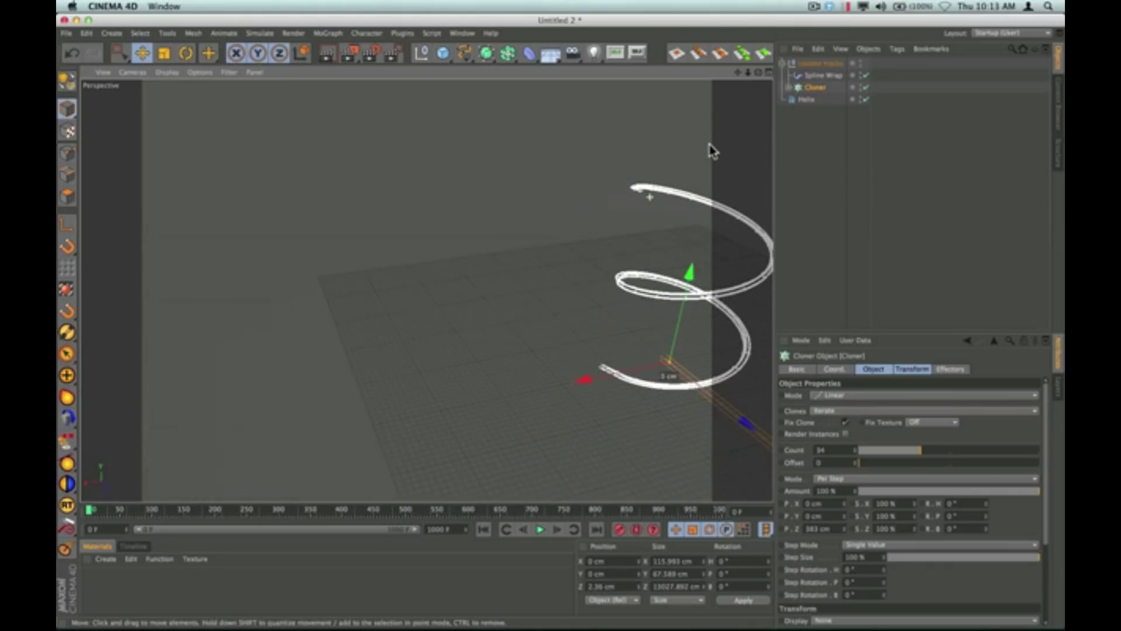
{"action": "scroll", "coordinate": [708, 146], "scroll_direction": "up", "scroll_amount": 2}
{"action": "scroll", "coordinate": [589, 398], "scroll_direction": "up", "scroll_amount": 10}
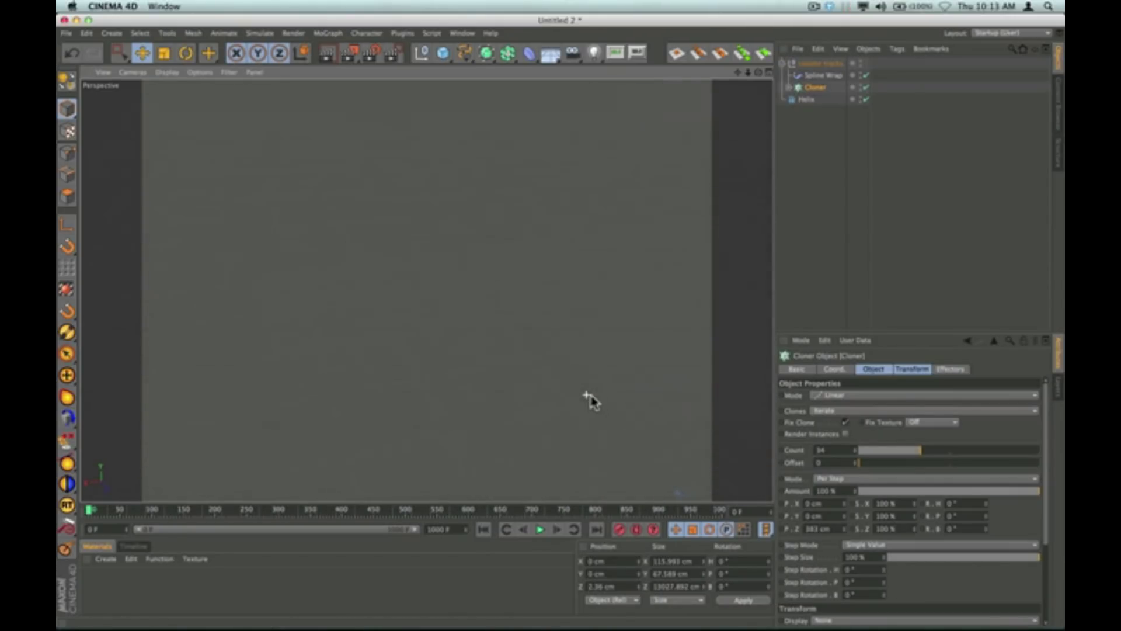
{"action": "scroll", "coordinate": [610, 379], "scroll_direction": "down", "scroll_amount": 3}
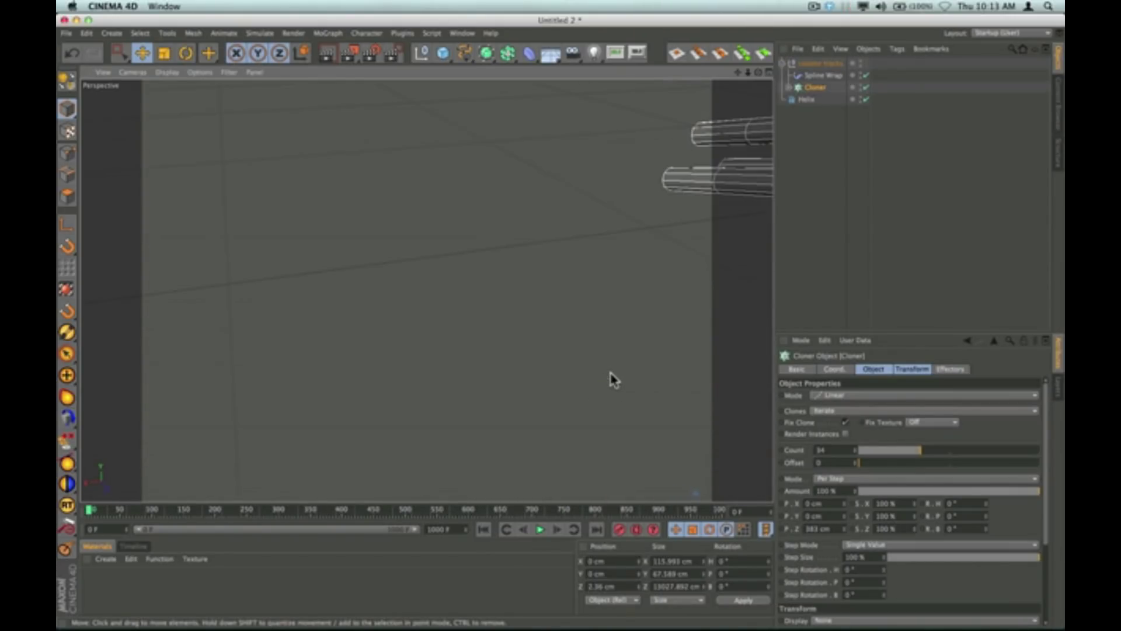
{"action": "left_click_drag", "start_coordinate": [758, 73], "coordinate": [712, 116]}
{"action": "left_click_drag", "start_coordinate": [738, 73], "coordinate": [610, 142]}
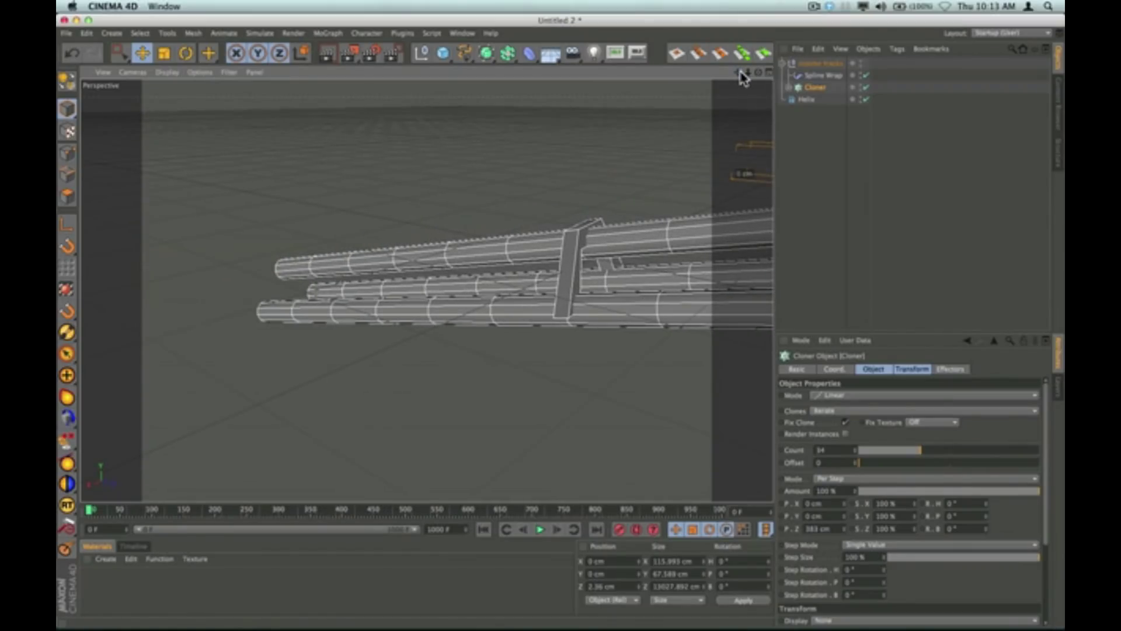
Step: Set the Cloner's transform bank rotation (R.B) to 7° and return to the first frame
{"action": "left_click", "coordinate": [819, 150]}
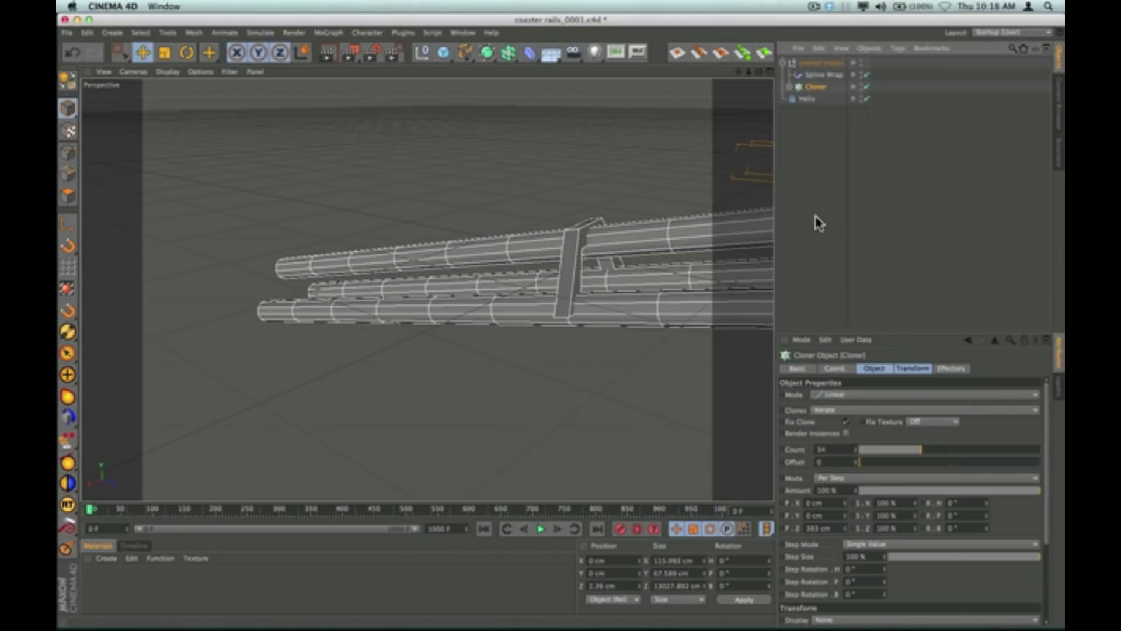
{"action": "left_click", "coordinate": [818, 87]}
{"action": "left_click", "coordinate": [923, 370]}
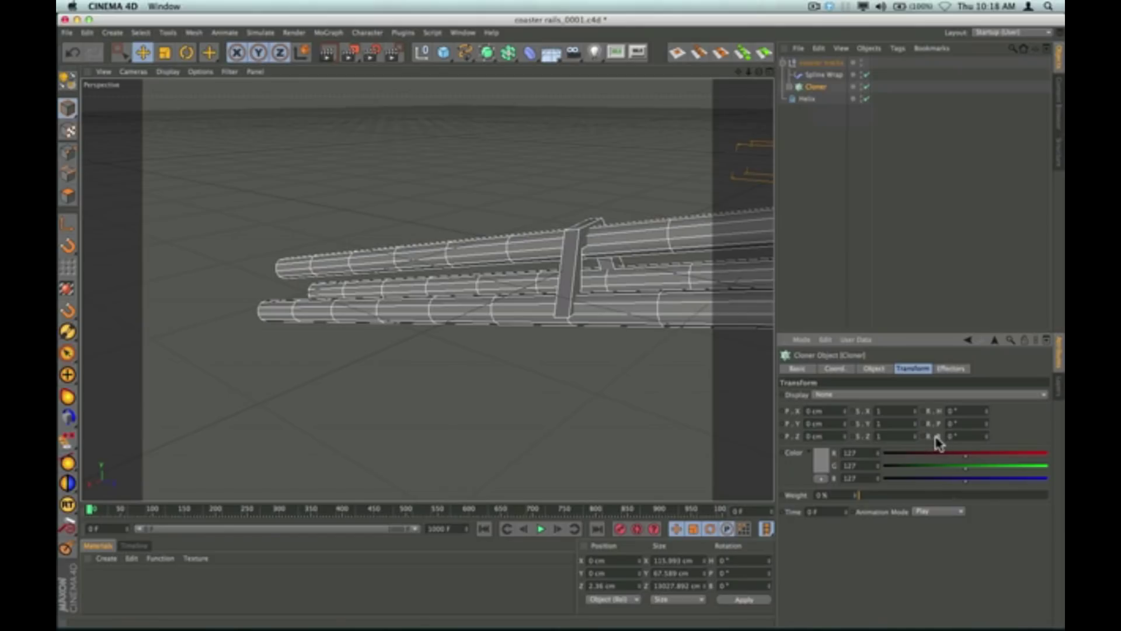
{"action": "mouse_move", "coordinate": [986, 437]}
{"action": "left_mouse_down"}
{"action": "mouse_move", "coordinate": [987, 422]}
{"action": "mouse_move", "coordinate": [987, 442]}
{"action": "mouse_move", "coordinate": [986, 423]}
{"action": "mouse_move", "coordinate": [987, 434]}
{"action": "left_mouse_up"}
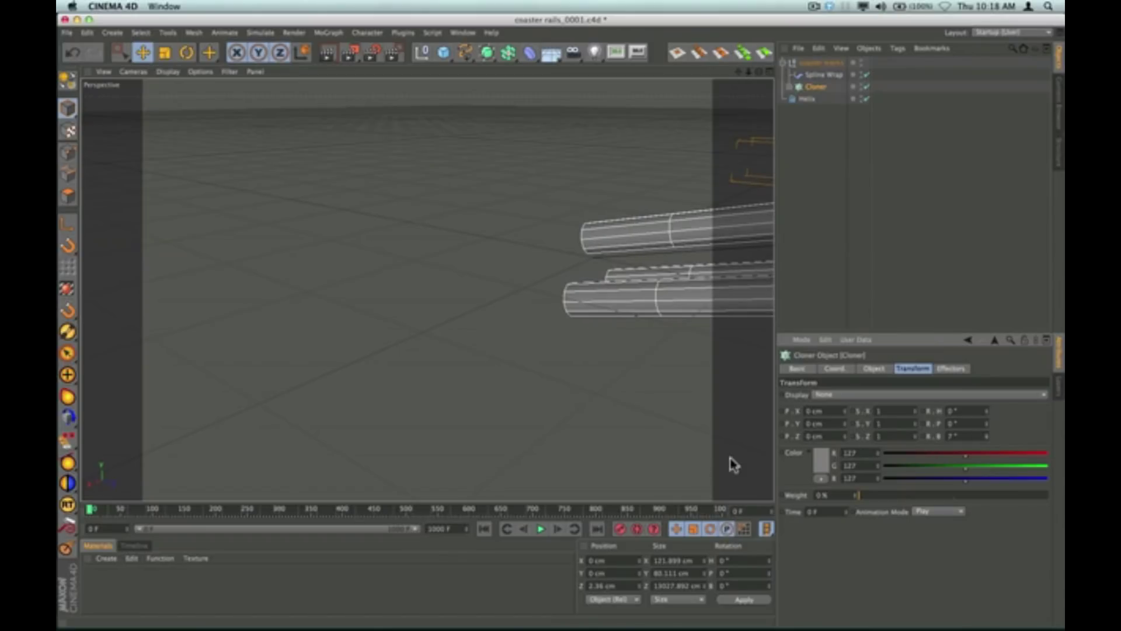
{"action": "left_click", "coordinate": [484, 530]}
Step: Review the Spline Wrap's banking and rotation curve settings, and clear the selection
{"action": "left_click", "coordinate": [820, 75]}
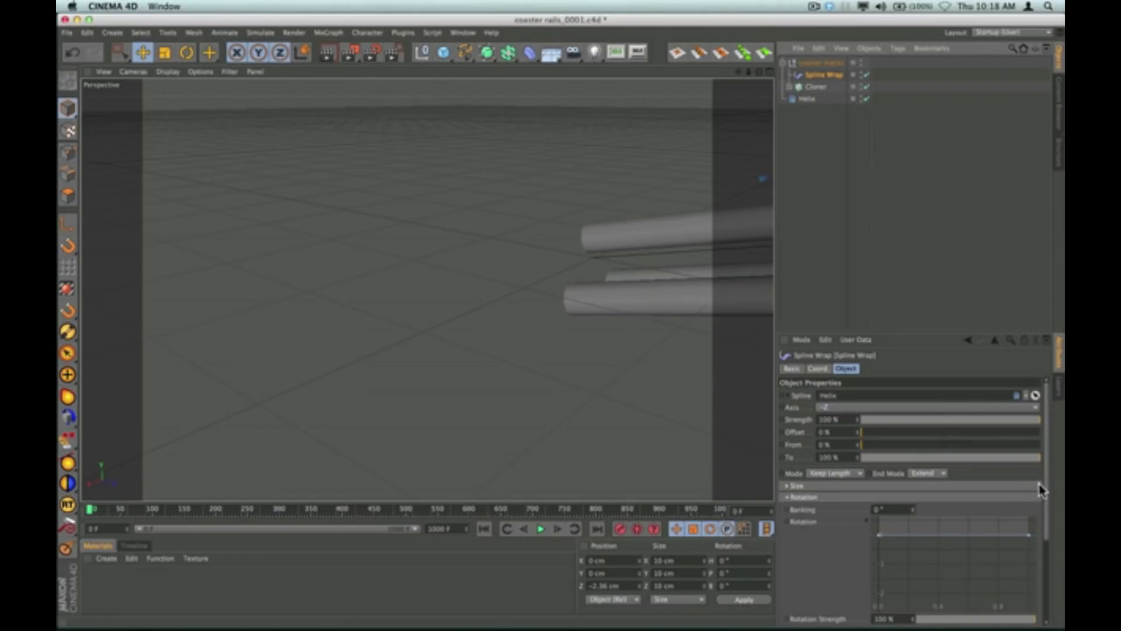
{"action": "left_click_drag", "start_coordinate": [1046, 485], "coordinate": [1048, 513]}
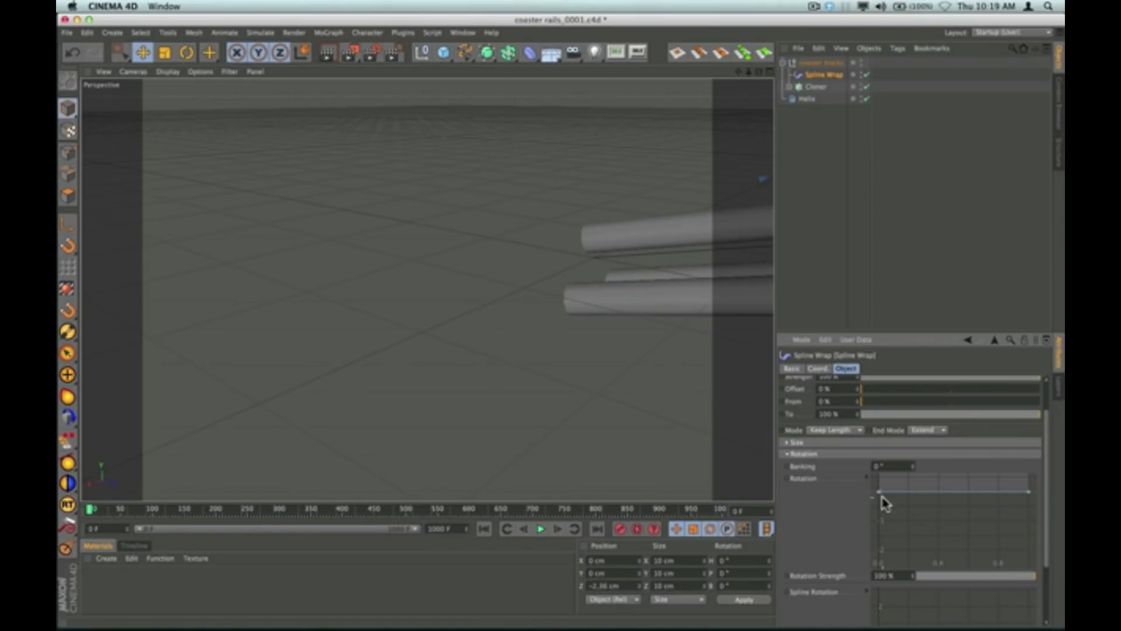
{"action": "left_click", "coordinate": [823, 193]}
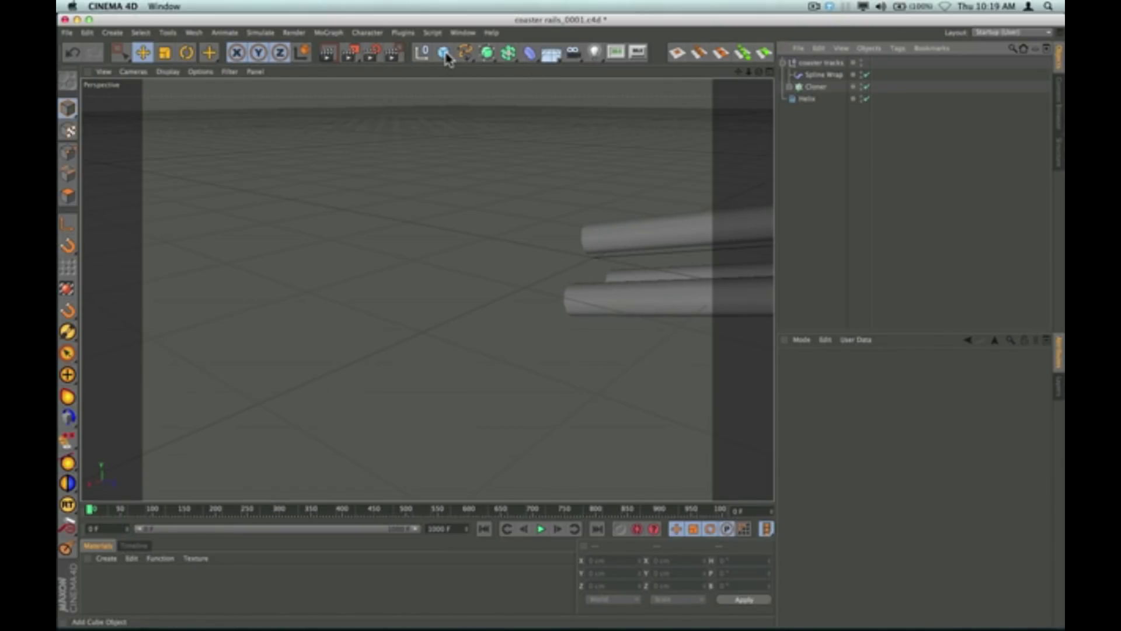
Step: Add a Sphere and move it along the X axis to about 996 cm, at the lower track end
{"action": "left_click_drag", "start_coordinate": [445, 54], "coordinate": [659, 87]}
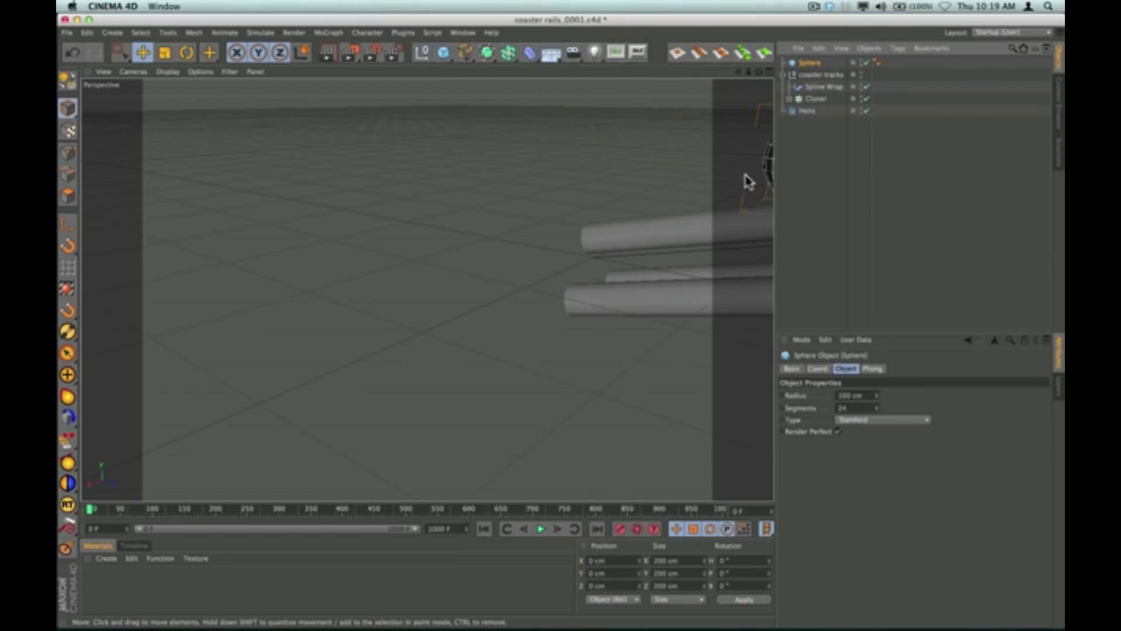
{"action": "left_click", "coordinate": [722, 164]}
{"action": "scroll", "coordinate": [723, 164], "scroll_direction": "down", "scroll_amount": 4}
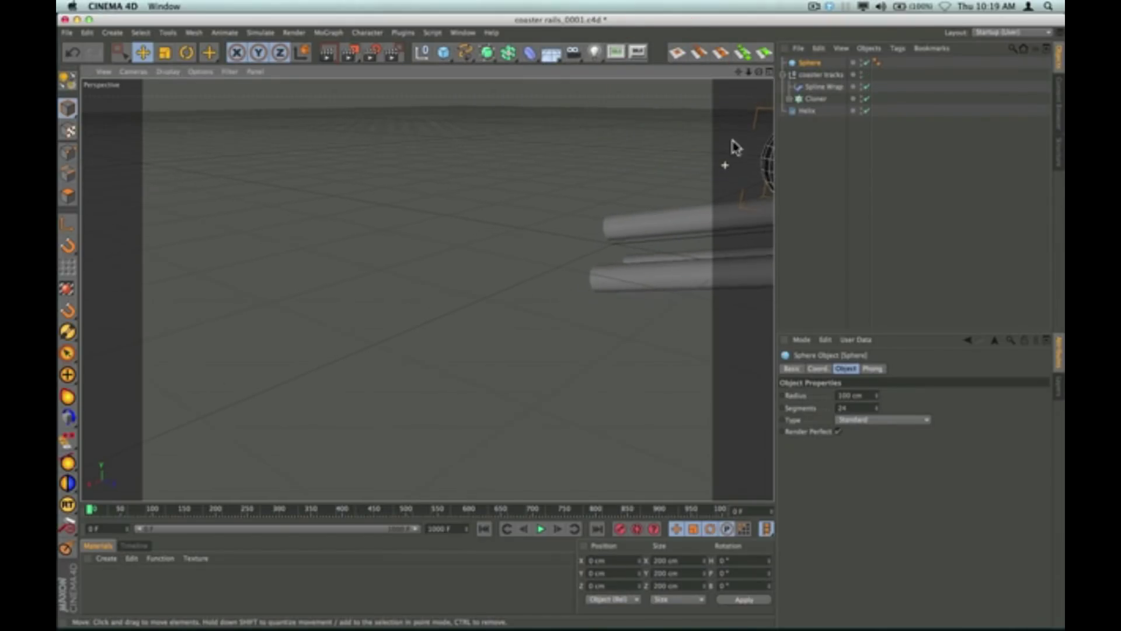
{"action": "left_click_drag", "start_coordinate": [739, 72], "coordinate": [553, 127]}
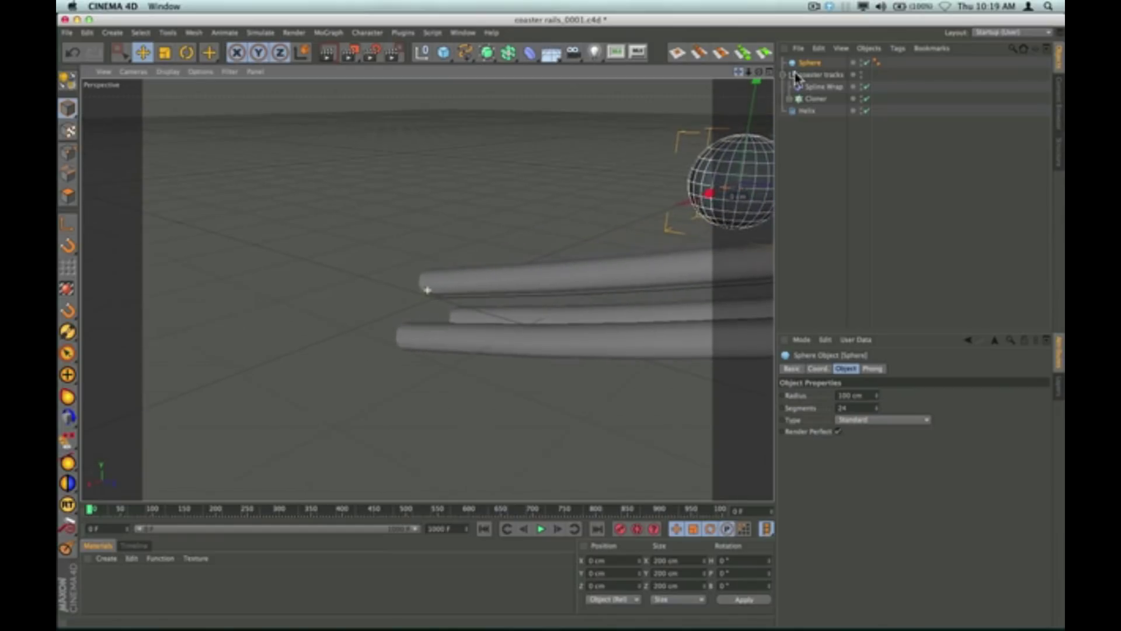
{"action": "left_click_drag", "start_coordinate": [707, 195], "coordinate": [355, 306]}
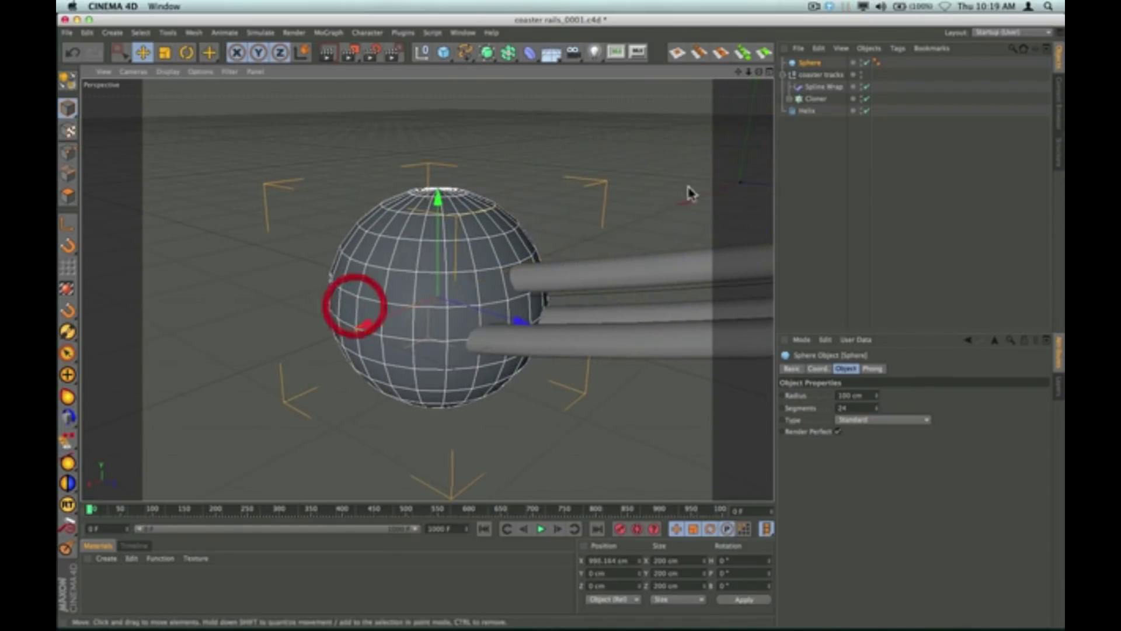
Step: Reduce the Sphere's radius to 16 cm and move it along Z to about -67 cm, just off the rail ends
{"action": "left_click", "coordinate": [811, 64]}
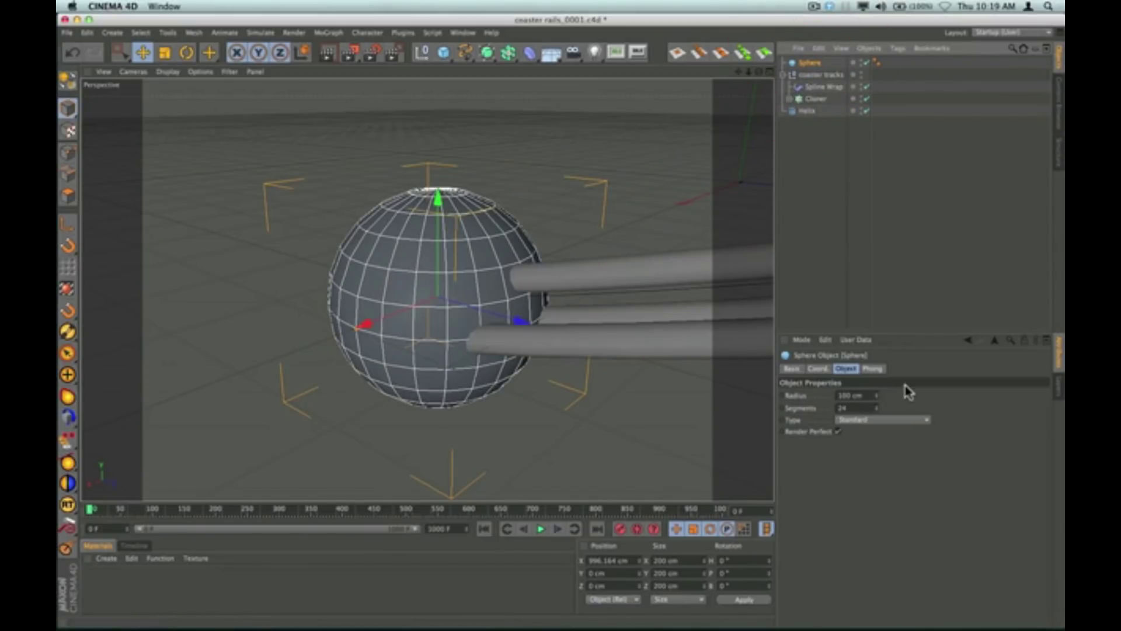
{"action": "left_click_drag", "start_coordinate": [878, 396], "coordinate": [878, 445]}
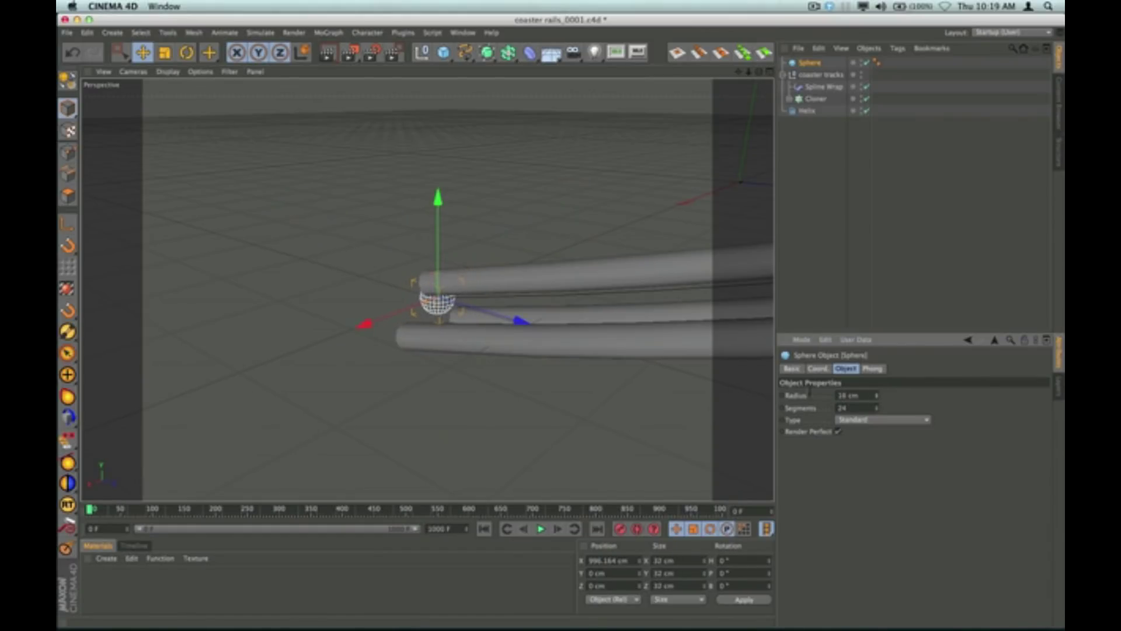
{"action": "left_click_drag", "start_coordinate": [519, 327], "coordinate": [457, 308]}
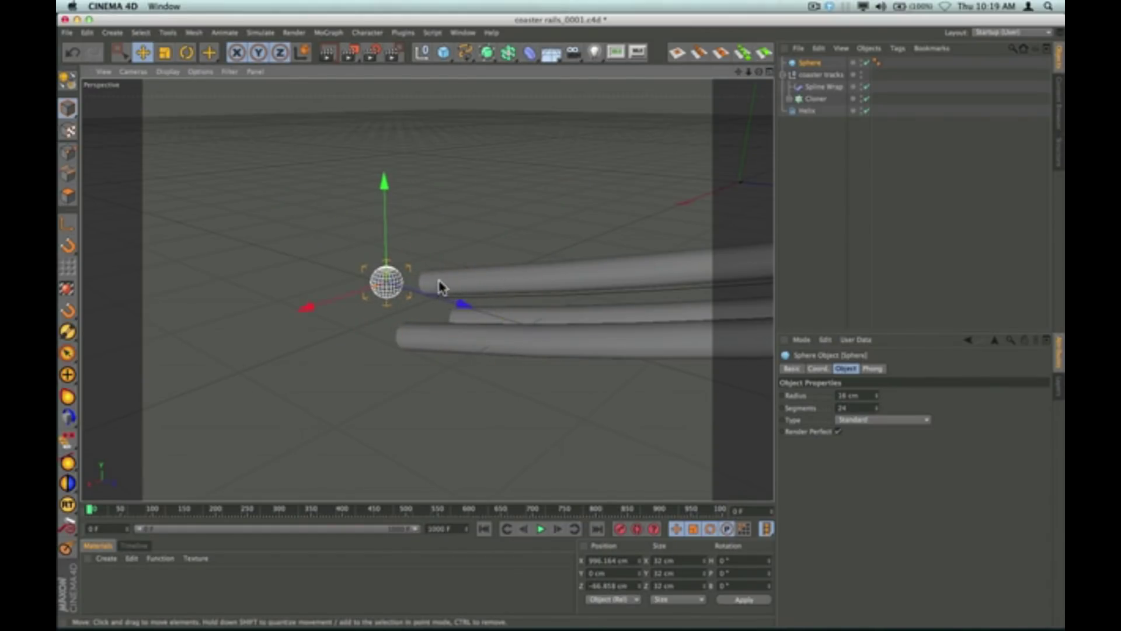
Step: Duplicate the small sphere twice, placing the copies above the start of the rails
{"action": "left_click_drag", "start_coordinate": [421, 264], "coordinate": [518, 228], "text": "super"}
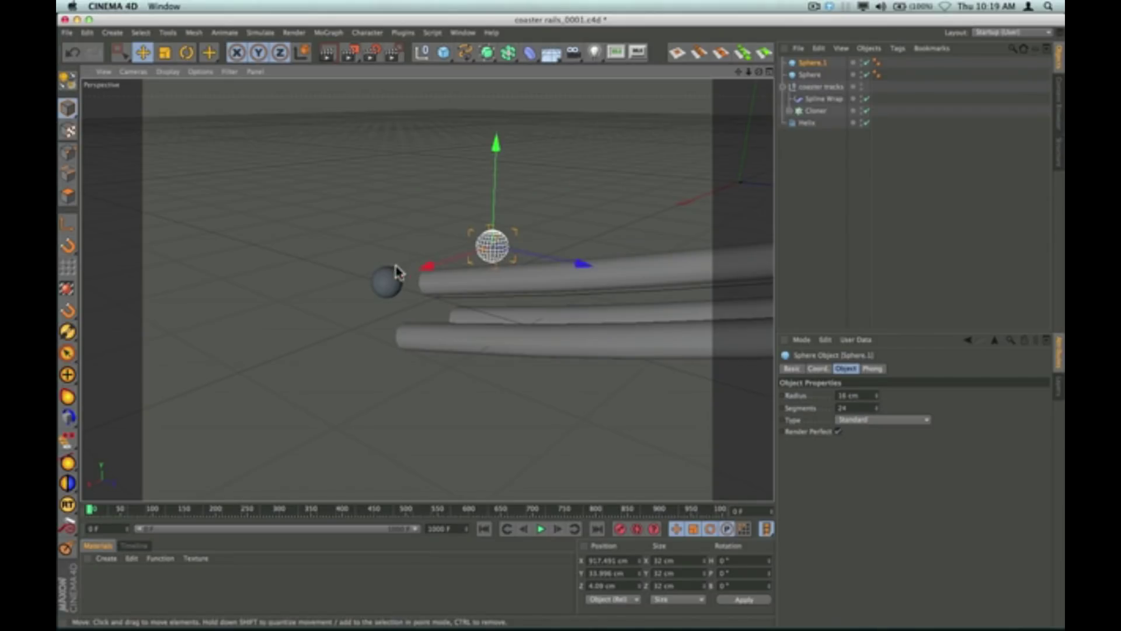
{"action": "left_click_drag", "start_coordinate": [388, 280], "coordinate": [408, 232], "text": "super"}
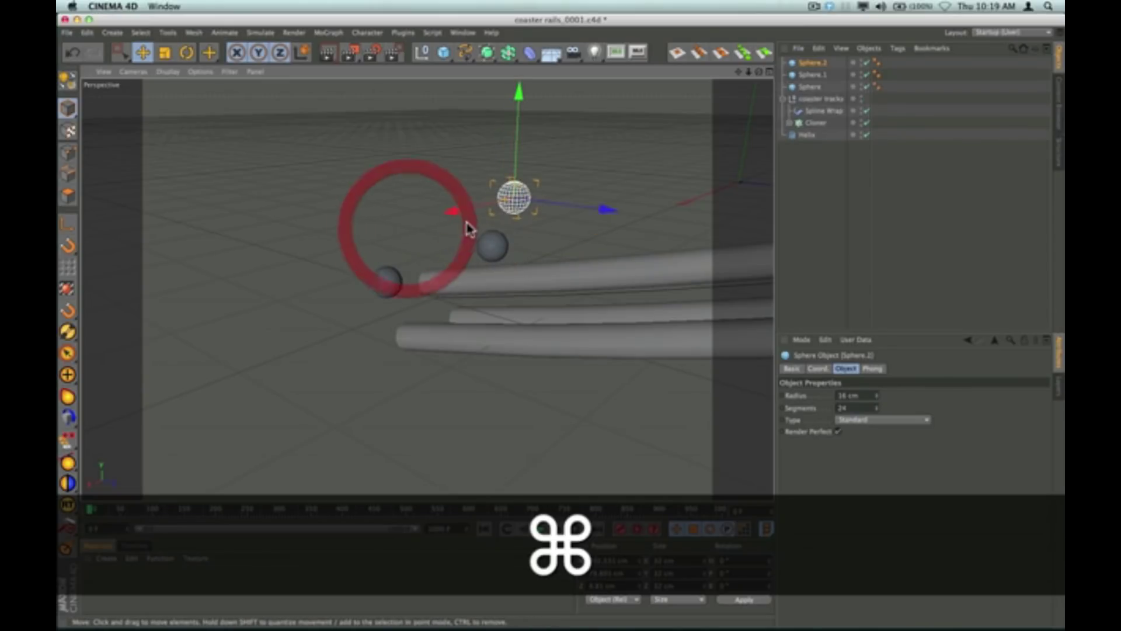
Step: Try adding more sphere copies in a row, and undo all the copies until only the original sphere is left
{"action": "left_click_drag", "start_coordinate": [520, 196], "coordinate": [345, 235], "text": "super"}
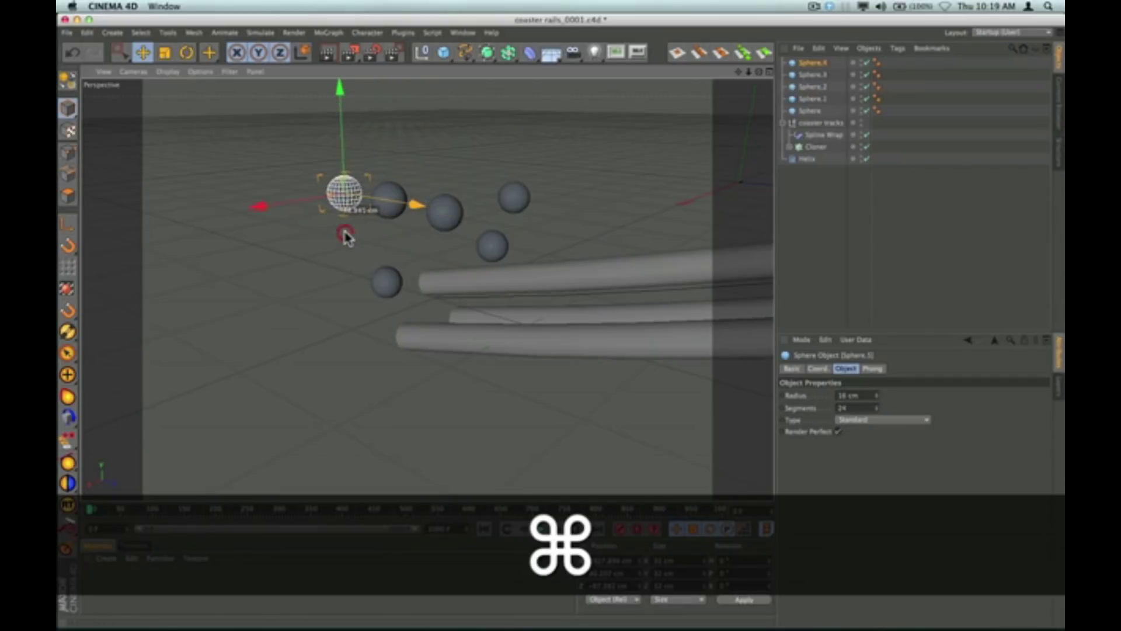
{"action": "key", "text": "super+z"}
{"action": "key", "text": "super+z"}
{"action": "key", "text": "super+z"}
{"action": "key", "text": "super+z"}
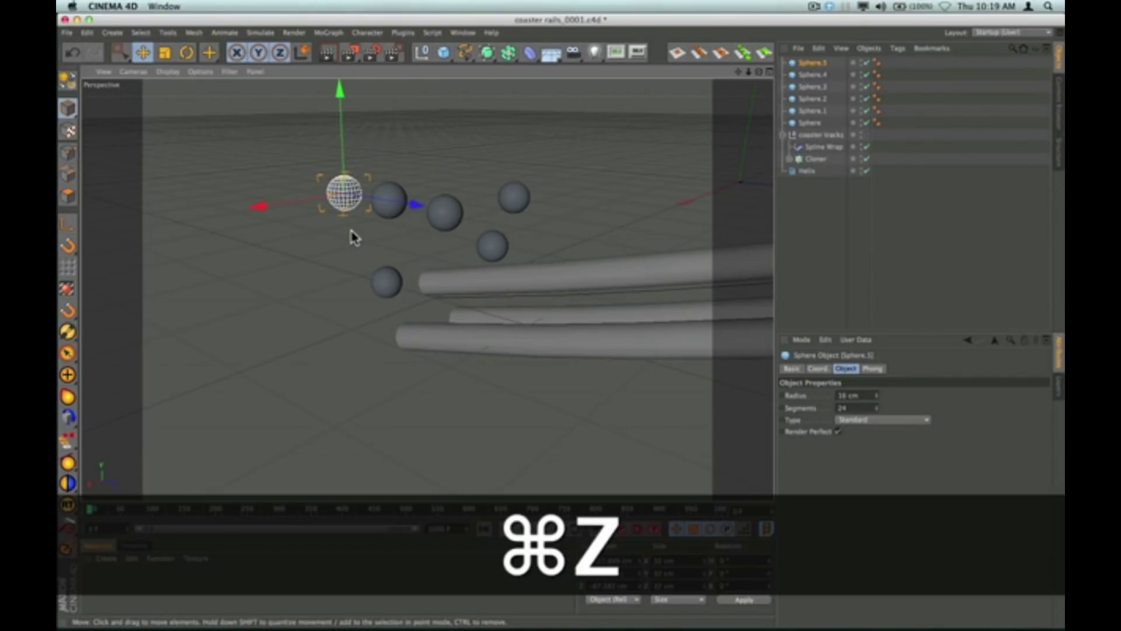
{"action": "key", "text": "super+z"}
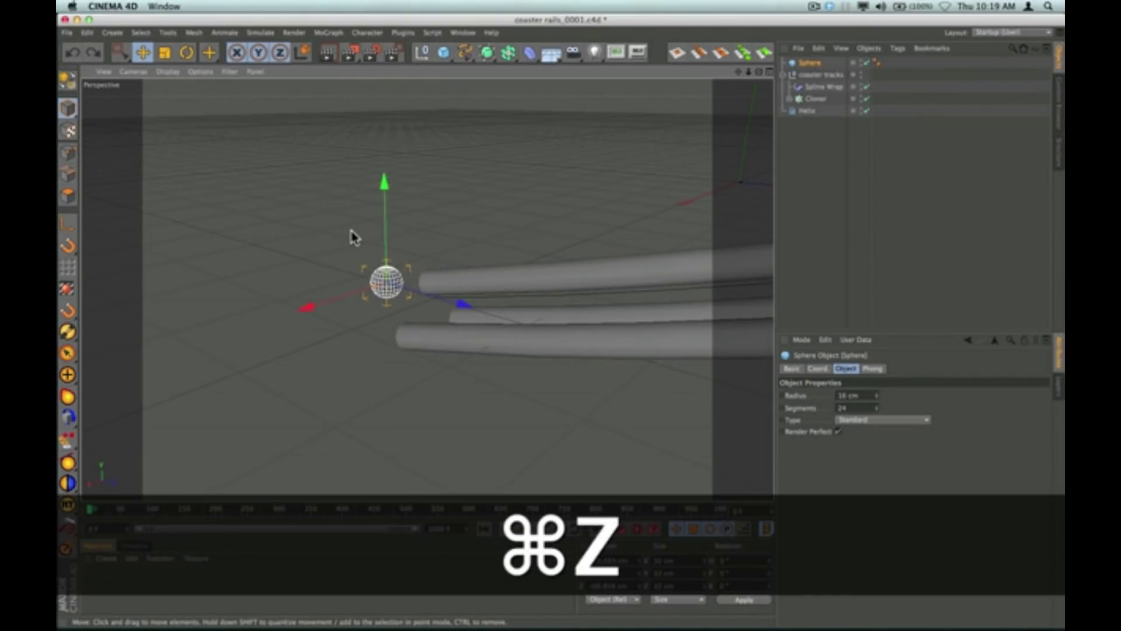
Step: Move the Sphere along the X axis to about 892 cm, beside the lower rail ends
{"action": "left_click_drag", "start_coordinate": [306, 308], "coordinate": [386, 286]}
{"action": "key", "text": "super"}
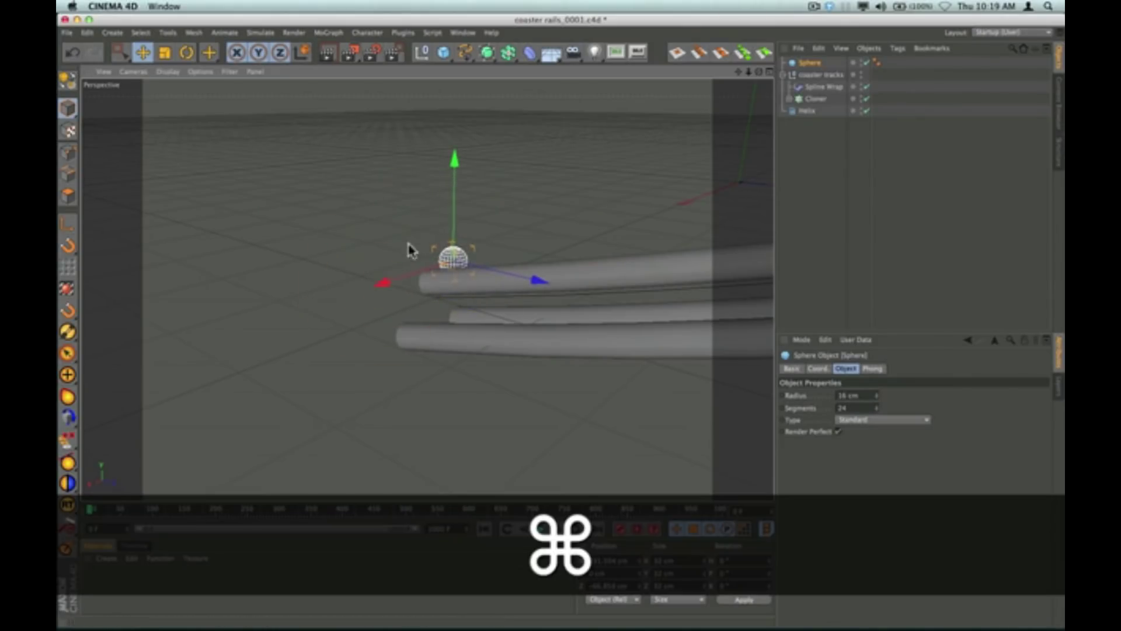
{"action": "left_click_drag", "start_coordinate": [758, 71], "coordinate": [746, 100]}
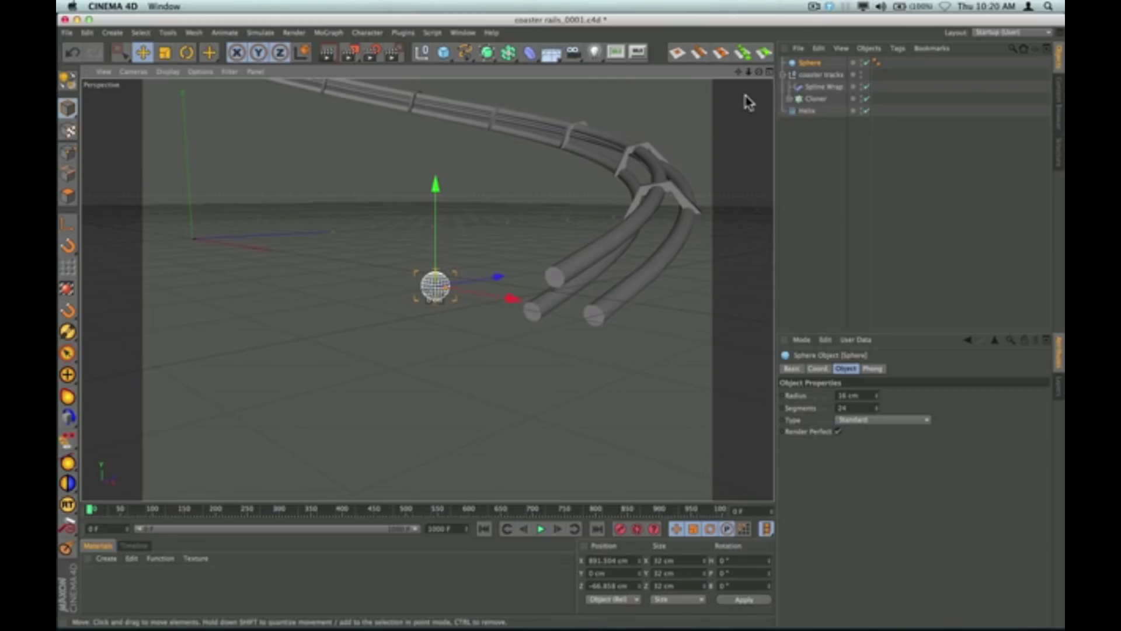
Step: Try bank rotations of -88° and -40° for the Cloner's clones, checking the track's orientation along the helix
{"action": "left_click", "coordinate": [815, 98]}
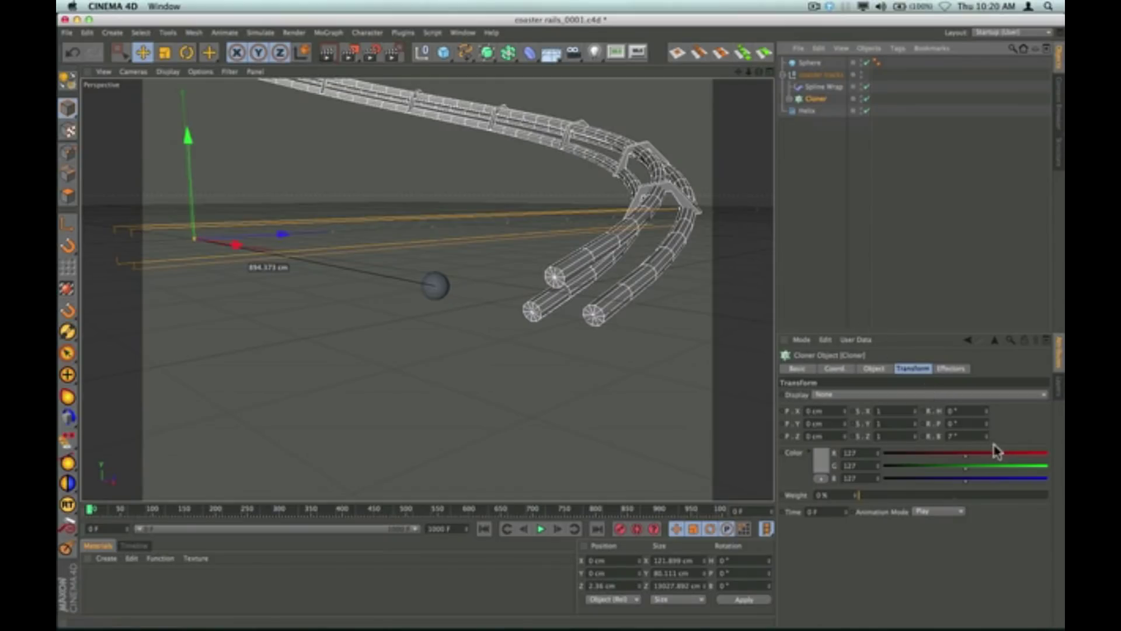
{"action": "mouse_move", "coordinate": [986, 437]}
{"action": "left_mouse_down"}
{"action": "mouse_move", "coordinate": [986, 425]}
{"action": "mouse_move", "coordinate": [987, 515]}
{"action": "mouse_move", "coordinate": [988, 419]}
{"action": "left_mouse_up"}
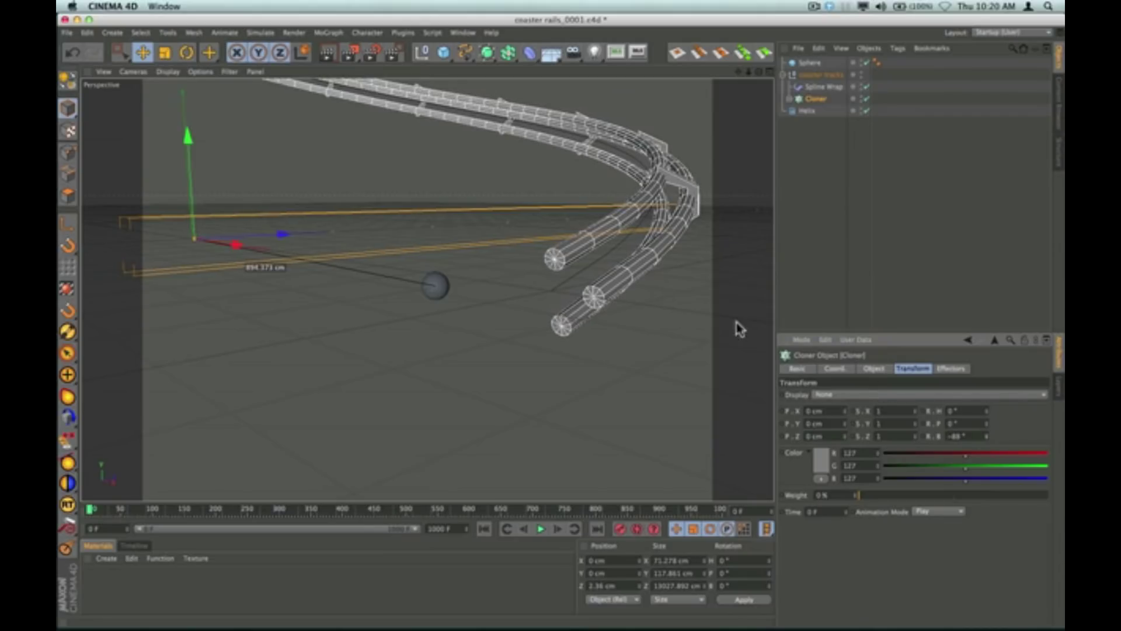
{"action": "left_click_drag", "start_coordinate": [738, 73], "coordinate": [777, 110]}
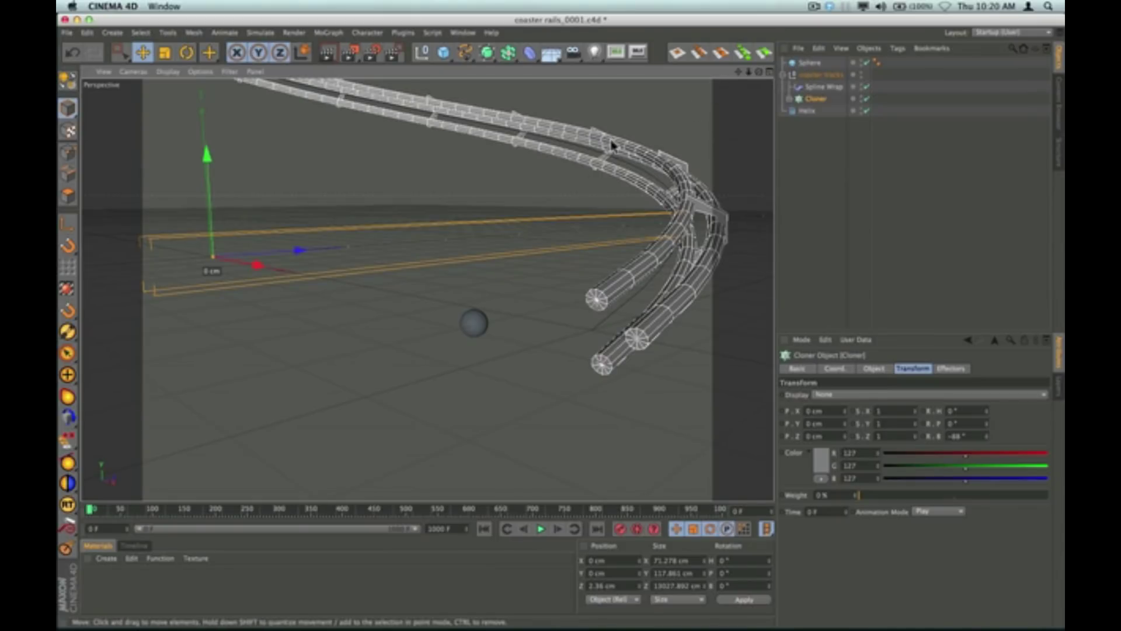
{"action": "scroll", "coordinate": [522, 187], "scroll_direction": "down", "scroll_amount": 5}
{"action": "scroll", "coordinate": [521, 187], "scroll_direction": "down", "scroll_amount": 6}
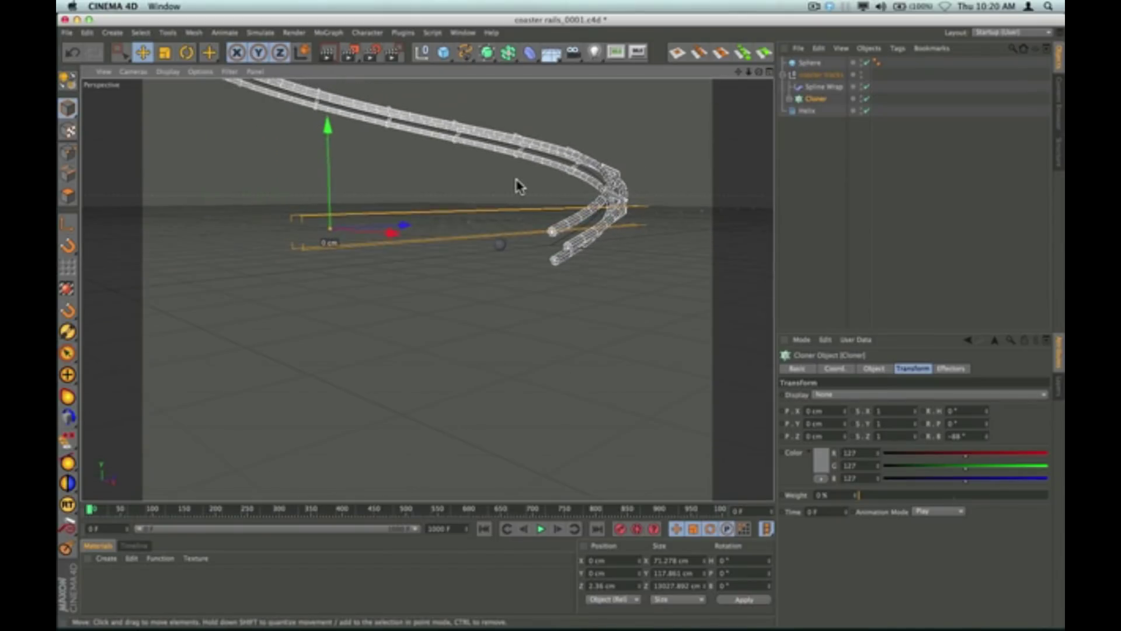
{"action": "scroll", "coordinate": [536, 174], "scroll_direction": "down", "scroll_amount": 1}
{"action": "left_click_drag", "start_coordinate": [739, 73], "coordinate": [726, 311]}
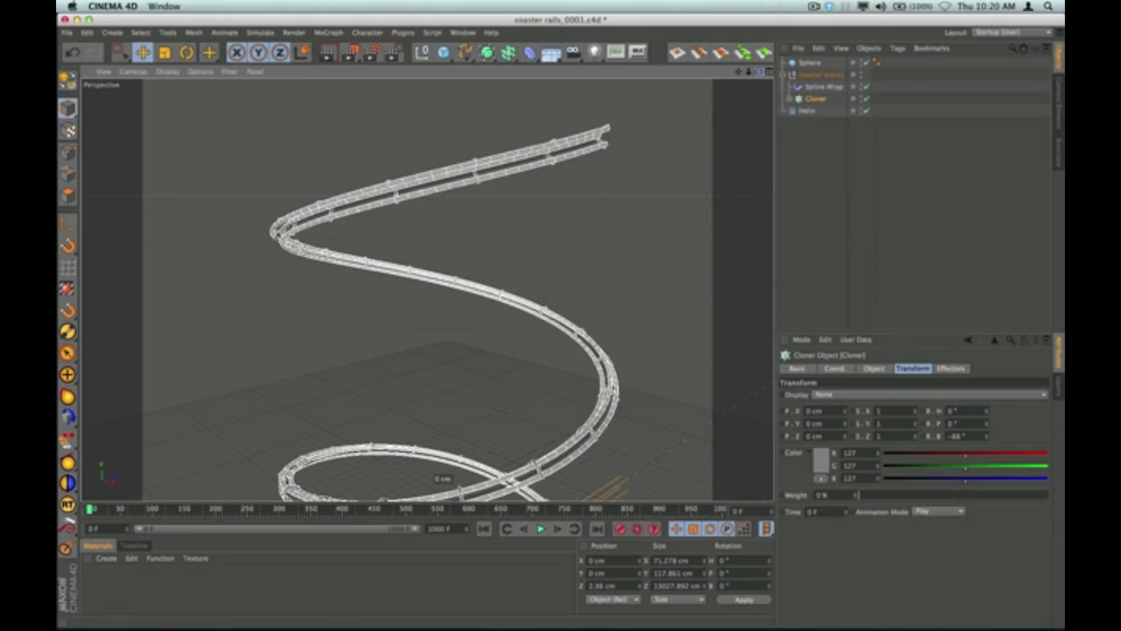
{"action": "left_click_drag", "start_coordinate": [758, 72], "coordinate": [642, 78], "text": "super"}
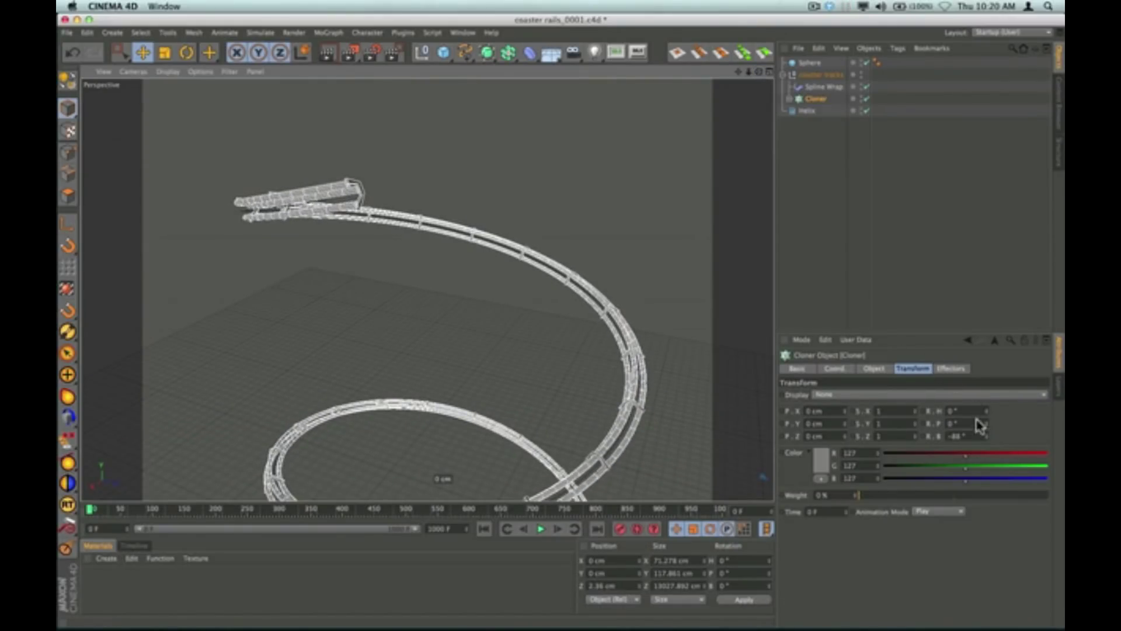
{"action": "mouse_move", "coordinate": [987, 437]}
{"action": "left_mouse_down"}
{"action": "mouse_move", "coordinate": [987, 427]}
{"action": "mouse_move", "coordinate": [986, 439]}
{"action": "left_mouse_up"}
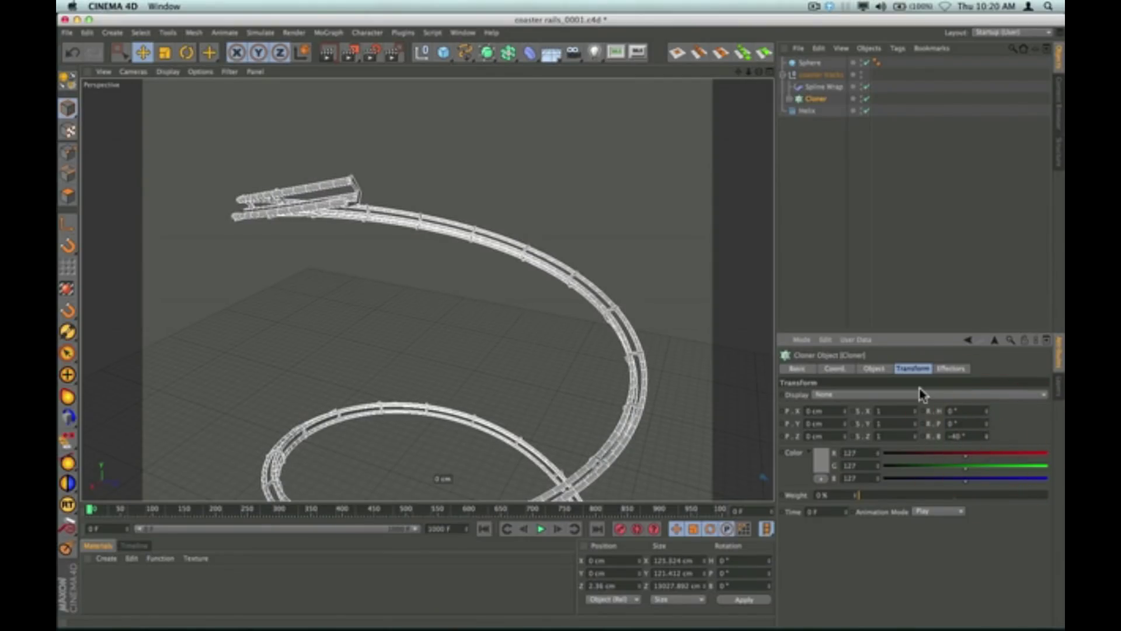
Step: Select and frame the Sphere, and examine how the three lower rail ends are oriented beside it
{"action": "left_click_drag", "start_coordinate": [738, 72], "coordinate": [741, 75]}
{"action": "left_click", "coordinate": [817, 64]}
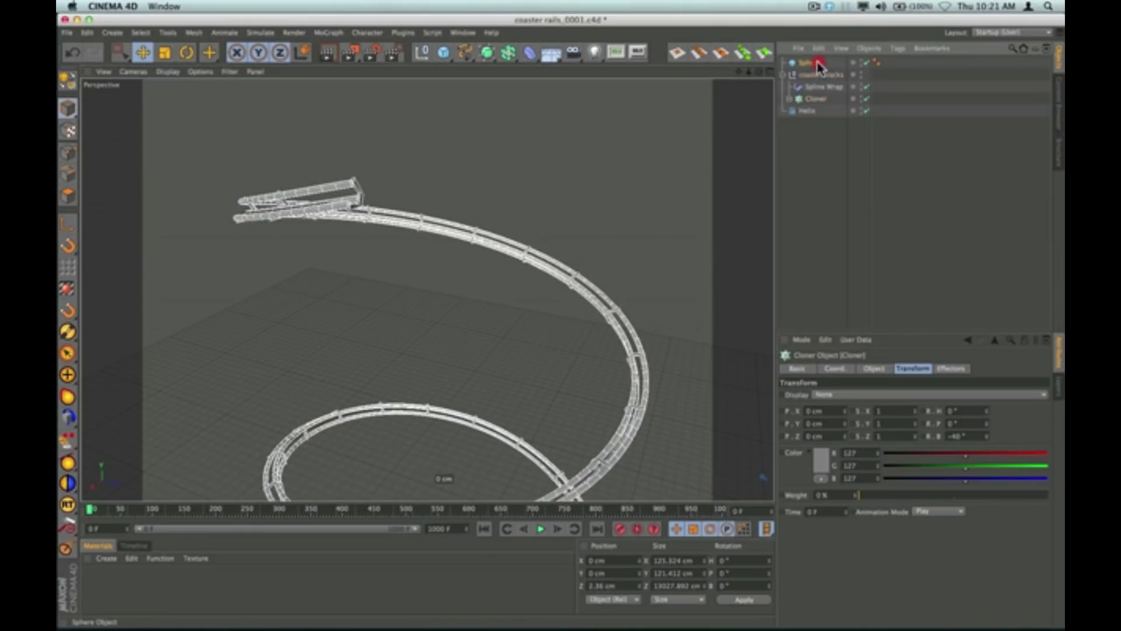
{"action": "scroll", "coordinate": [448, 403], "scroll_direction": "down", "scroll_amount": 5}
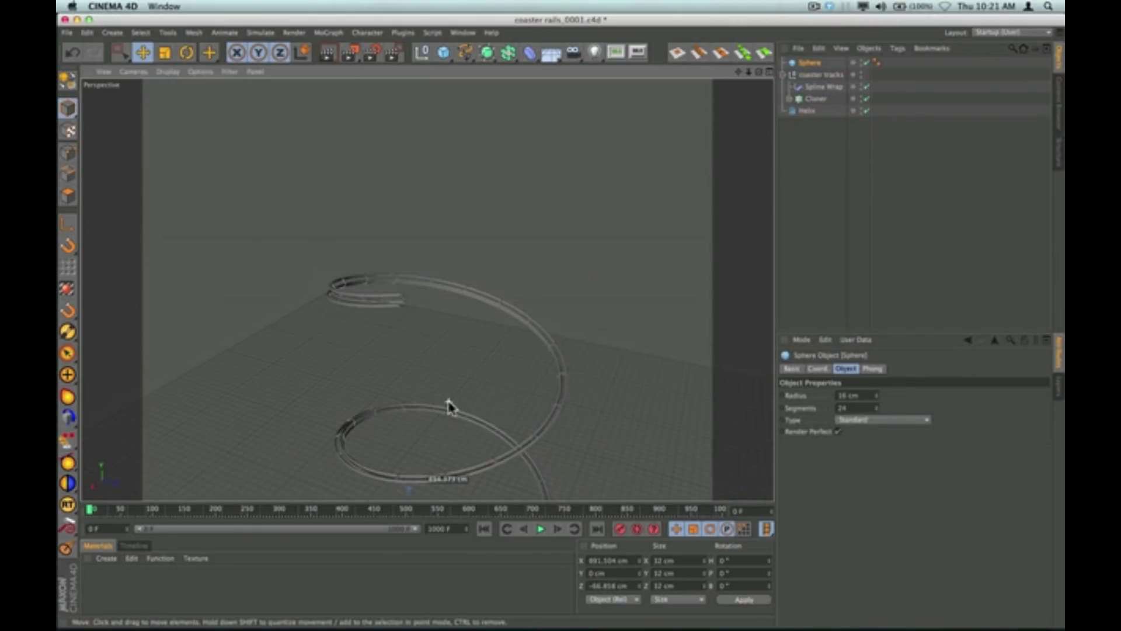
{"action": "key", "text": "s"}
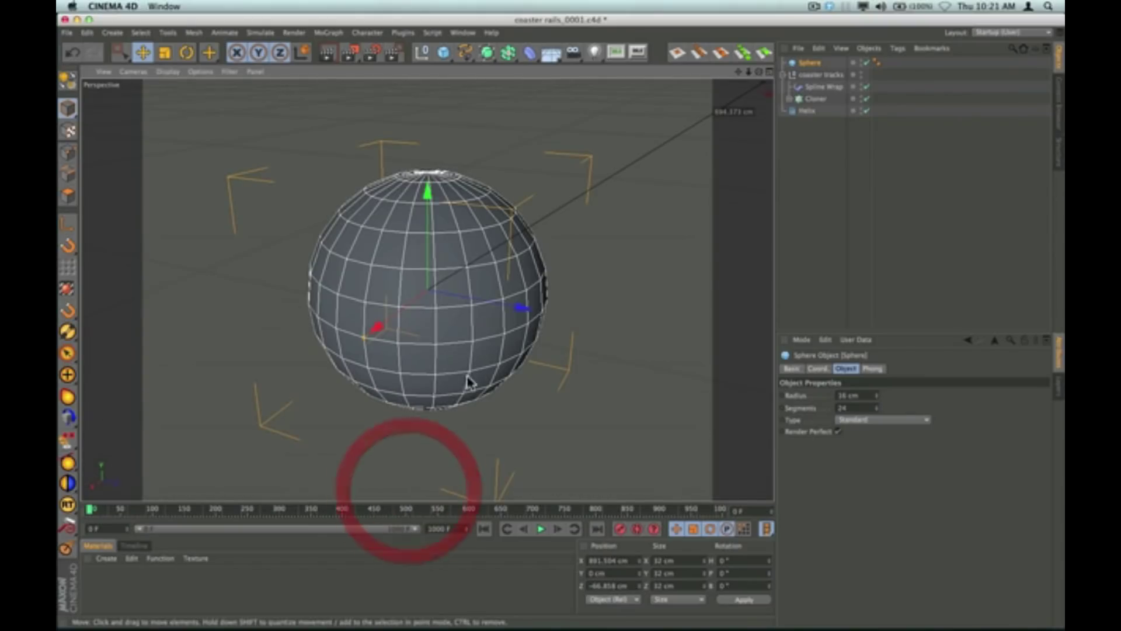
{"action": "scroll", "coordinate": [551, 299], "scroll_direction": "down", "scroll_amount": 5}
{"action": "scroll", "coordinate": [552, 300], "scroll_direction": "down", "scroll_amount": 5}
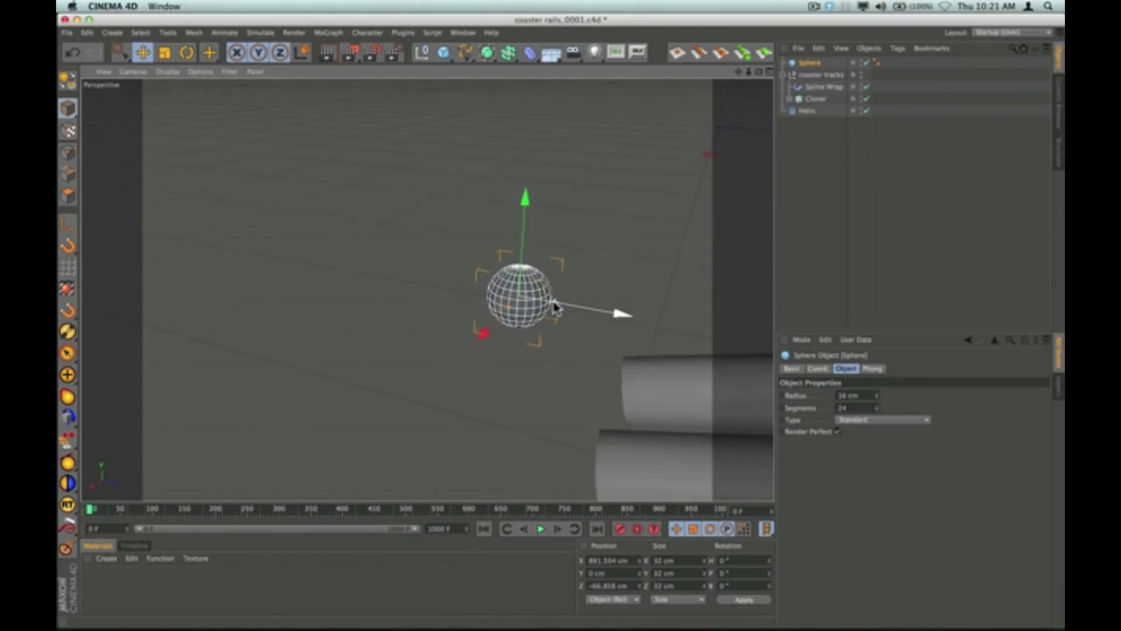
{"action": "left_click_drag", "start_coordinate": [759, 72], "coordinate": [841, 69]}
{"action": "left_click_drag", "start_coordinate": [739, 72], "coordinate": [564, 79]}
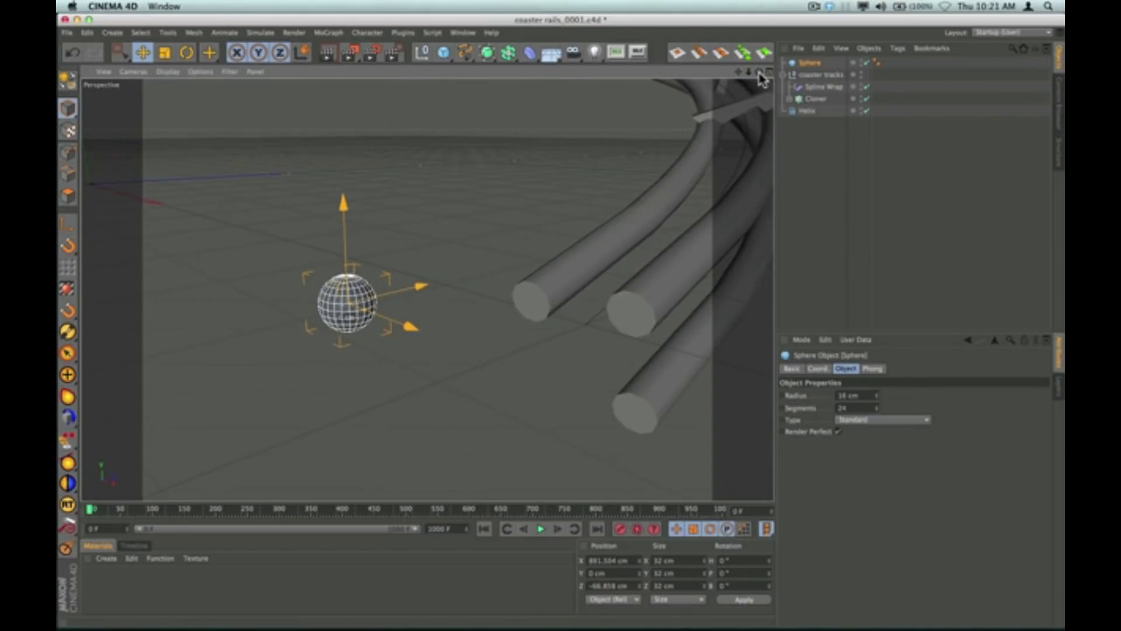
{"action": "key", "text": "super"}
{"action": "left_click_drag", "start_coordinate": [758, 72], "coordinate": [802, 46], "text": "super"}
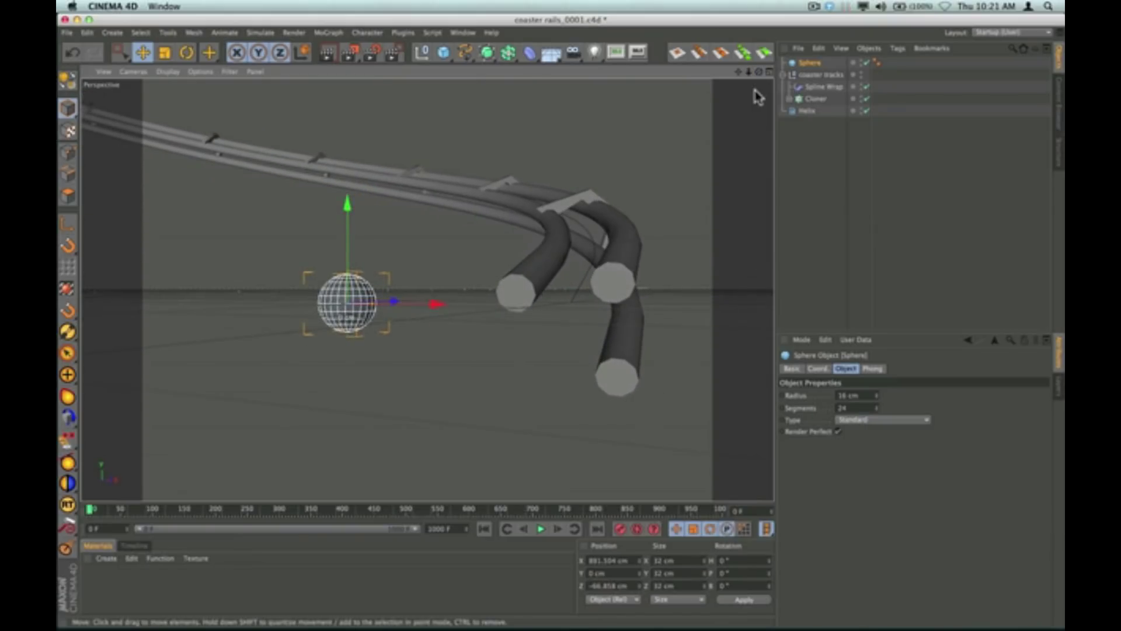
Step: Set the Spline Wrap's Banking to 86° to turn the rails at the lower track end
{"action": "left_click", "coordinate": [816, 87]}
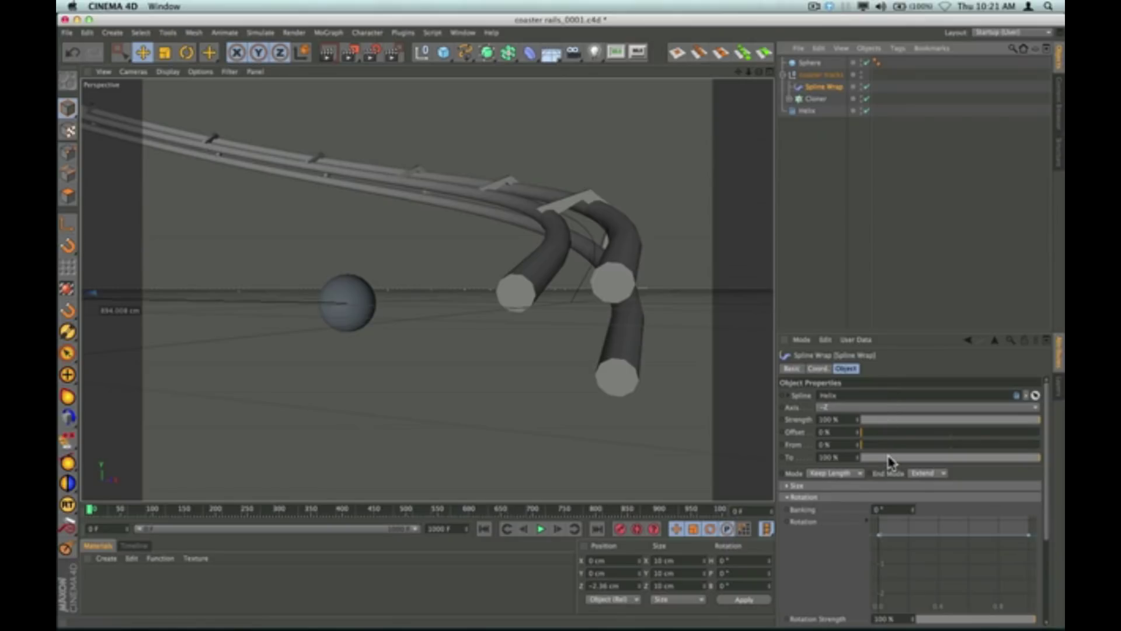
{"action": "left_click_drag", "start_coordinate": [911, 510], "coordinate": [912, 453]}
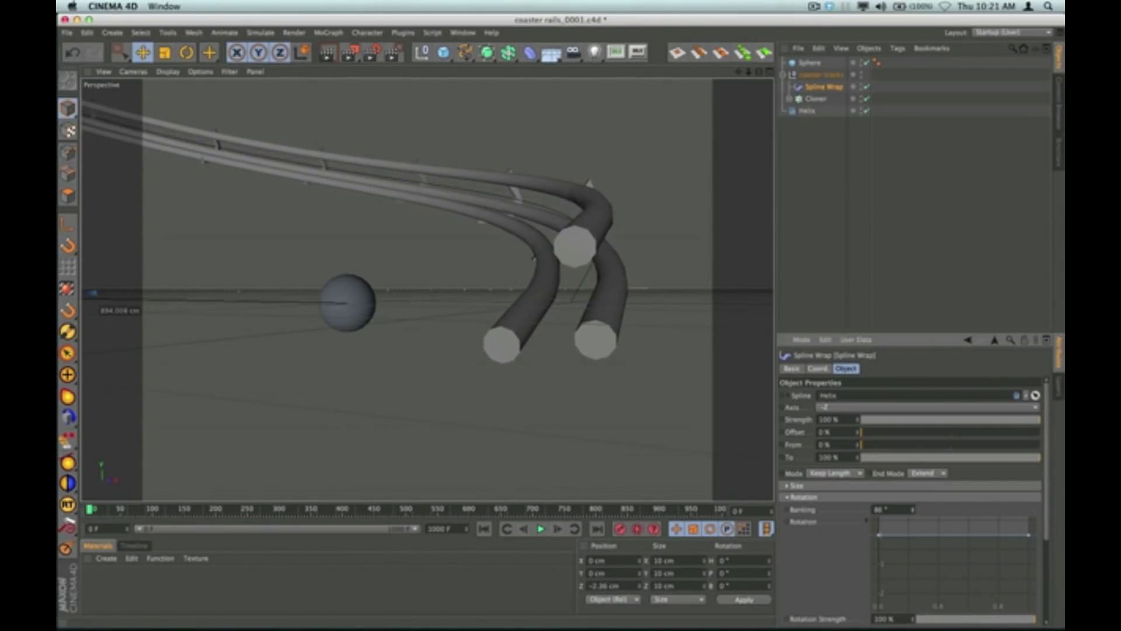
{"action": "scroll", "coordinate": [571, 198], "scroll_direction": "down", "scroll_amount": 6}
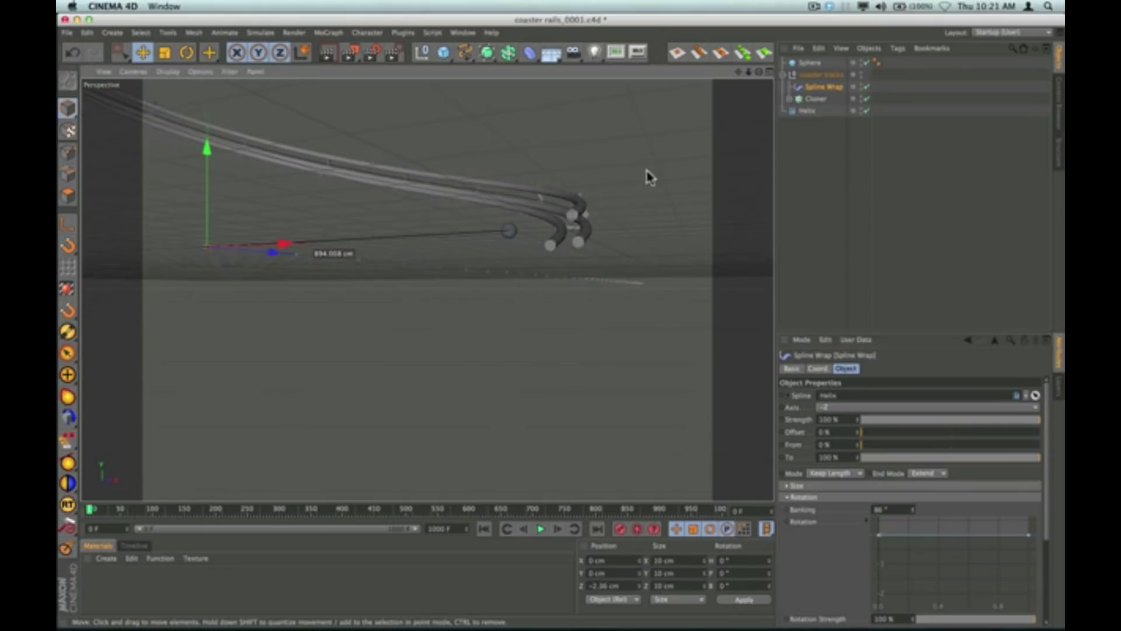
Step: Examine how the rails and cross ties are banked along the curves of the helix
{"action": "left_click_drag", "start_coordinate": [759, 72], "coordinate": [631, 84]}
{"action": "left_click_drag", "start_coordinate": [738, 72], "coordinate": [628, 131]}
{"action": "left_click_drag", "start_coordinate": [759, 72], "coordinate": [703, 116]}
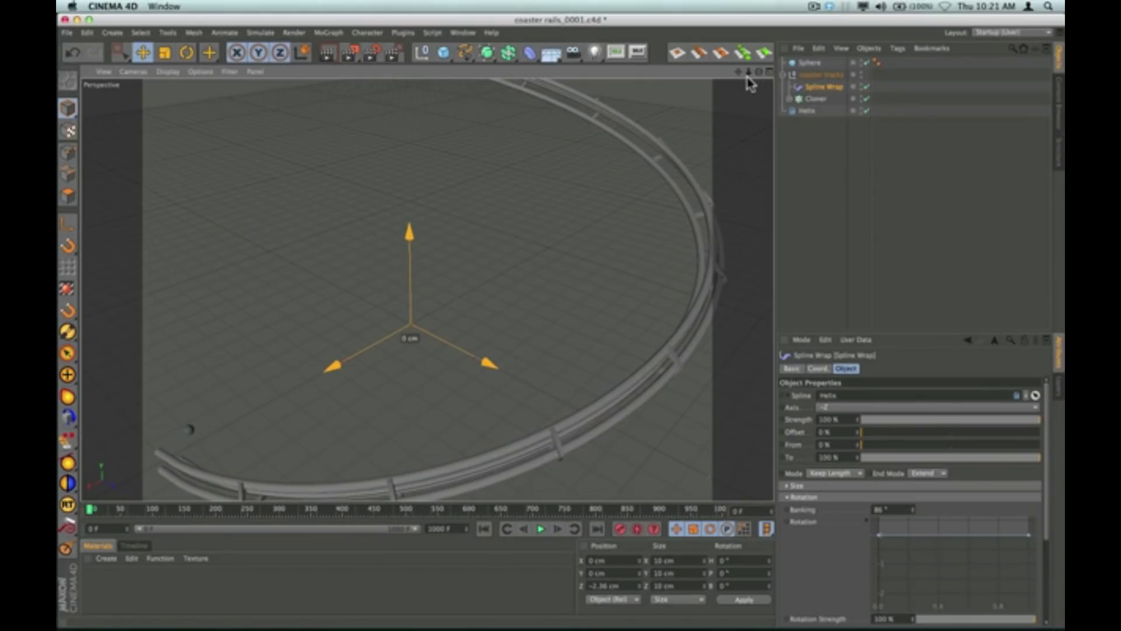
{"action": "left_click_drag", "start_coordinate": [739, 72], "coordinate": [600, 127]}
{"action": "left_click_drag", "start_coordinate": [748, 73], "coordinate": [702, 124]}
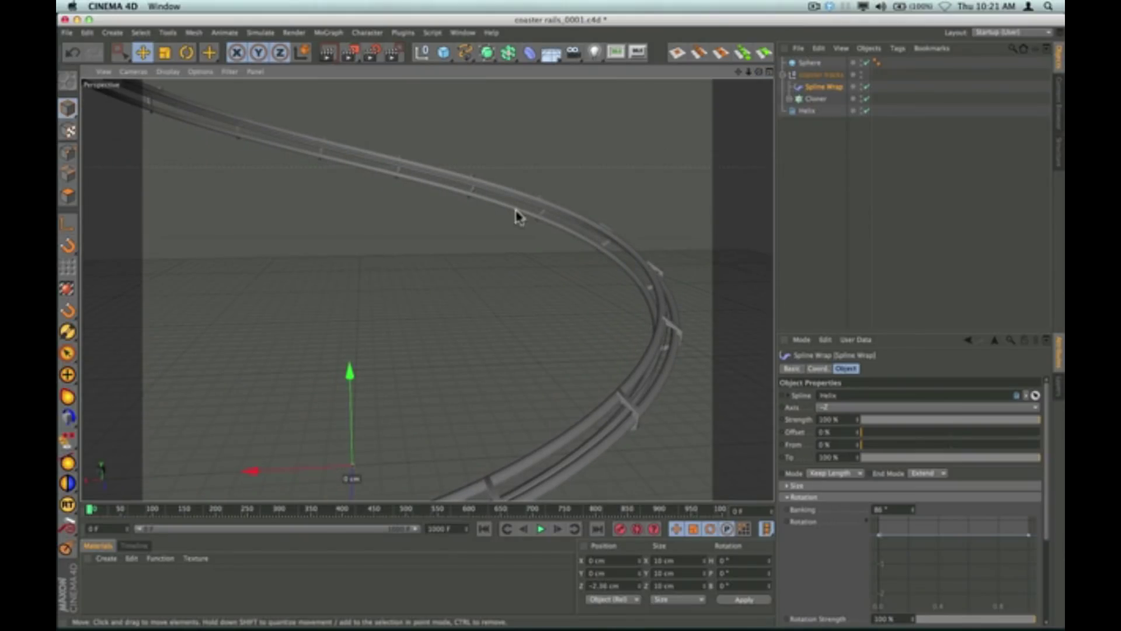
{"action": "left_click_drag", "start_coordinate": [759, 72], "coordinate": [816, 167]}
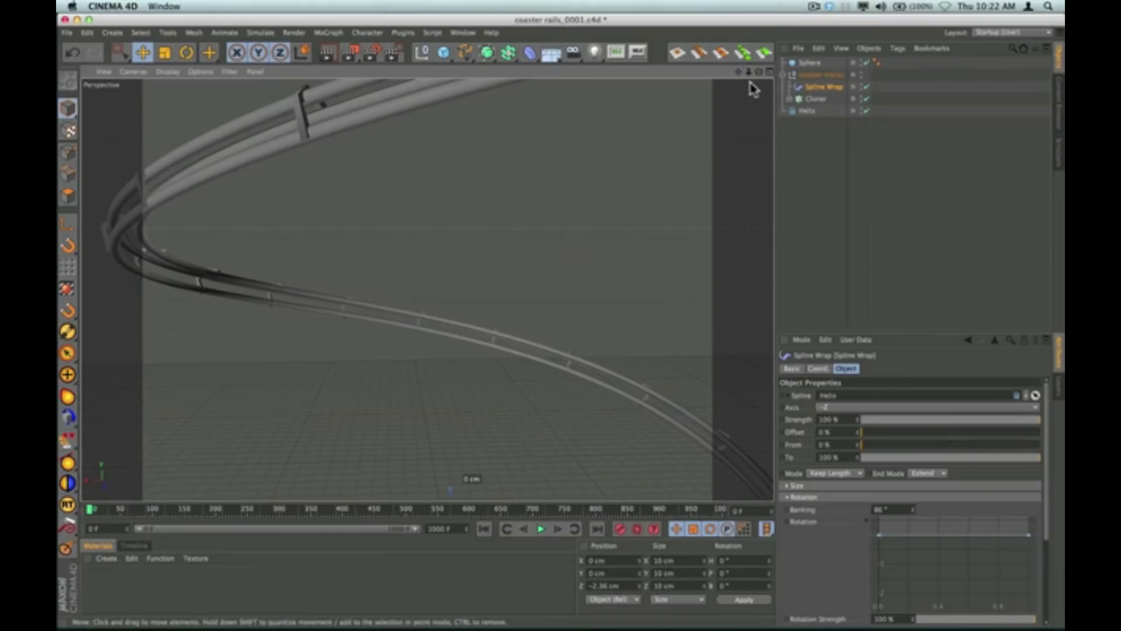
{"action": "mouse_move", "coordinate": [759, 72]}
{"action": "left_mouse_down"}
{"action": "mouse_move", "coordinate": [706, 60]}
{"action": "mouse_move", "coordinate": [772, 78]}
{"action": "left_mouse_up"}
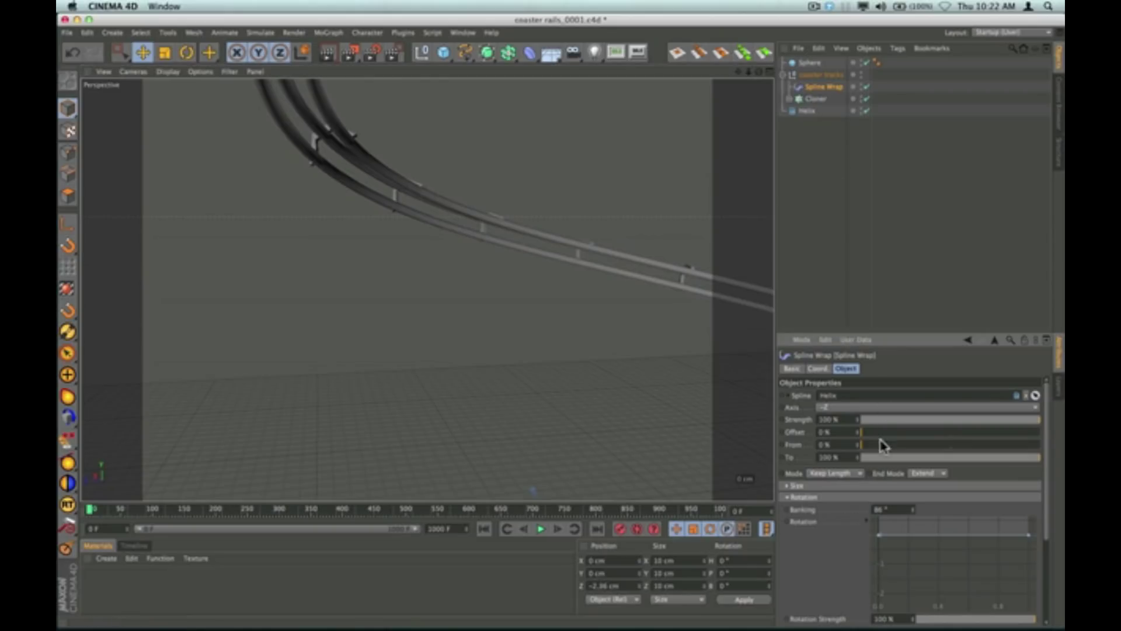
Step: Pull down the tangent of the first point on the Spline Wrap's Rotation curve so the curve dips below its start
{"action": "left_click", "coordinate": [878, 534]}
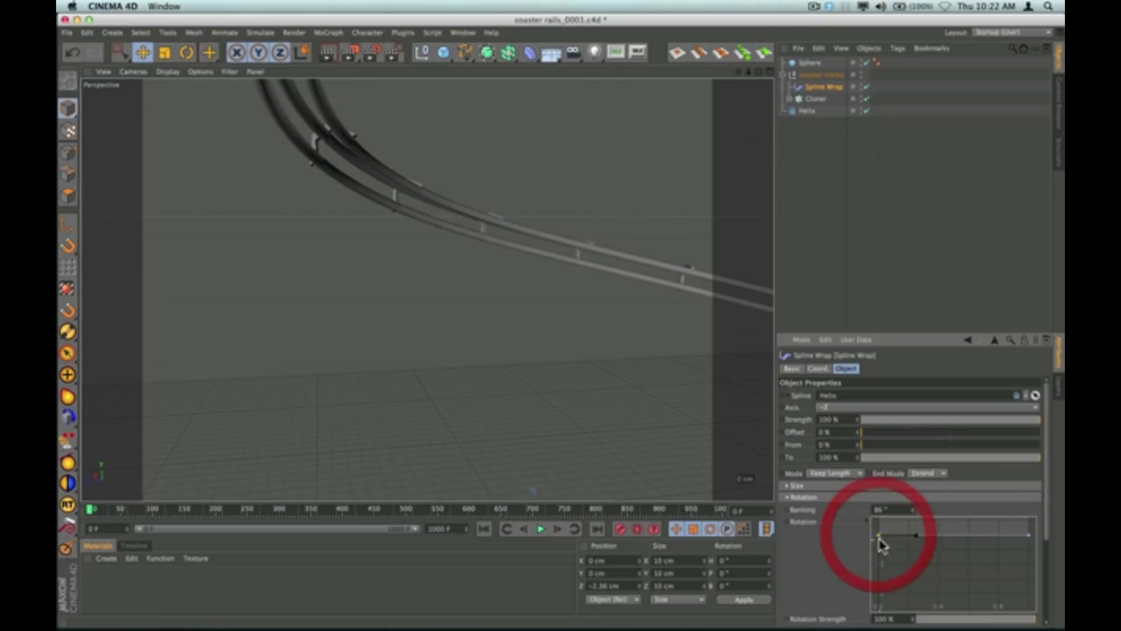
{"action": "left_click_drag", "start_coordinate": [915, 539], "coordinate": [842, 582]}
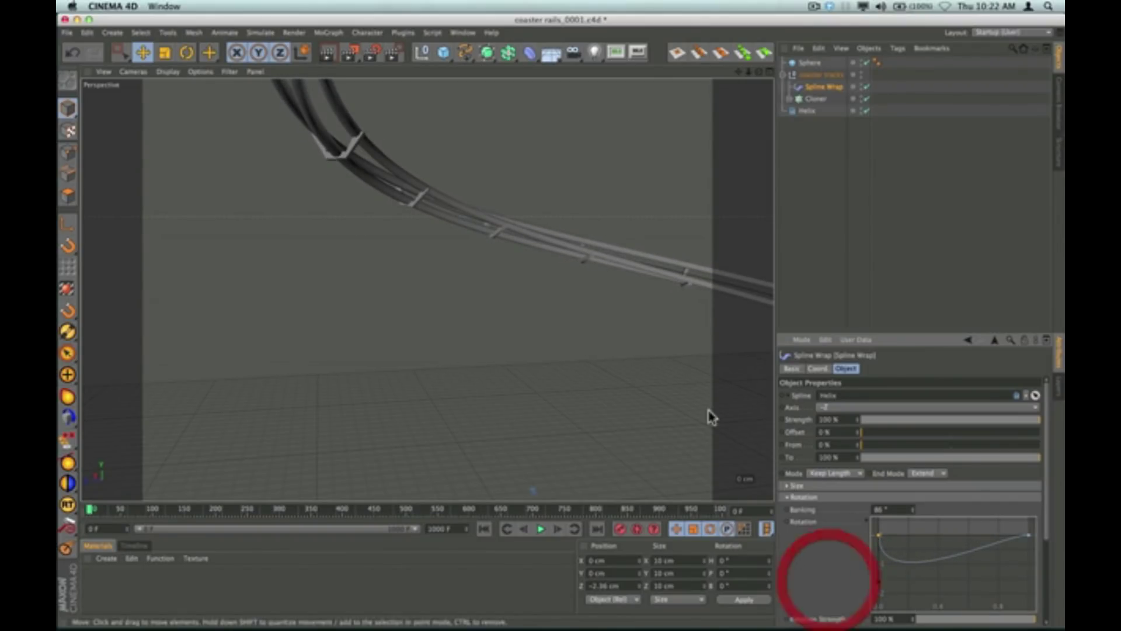
{"action": "scroll", "coordinate": [615, 282], "scroll_direction": "down", "scroll_amount": 5}
{"action": "scroll", "coordinate": [613, 284], "scroll_direction": "down", "scroll_amount": 2}
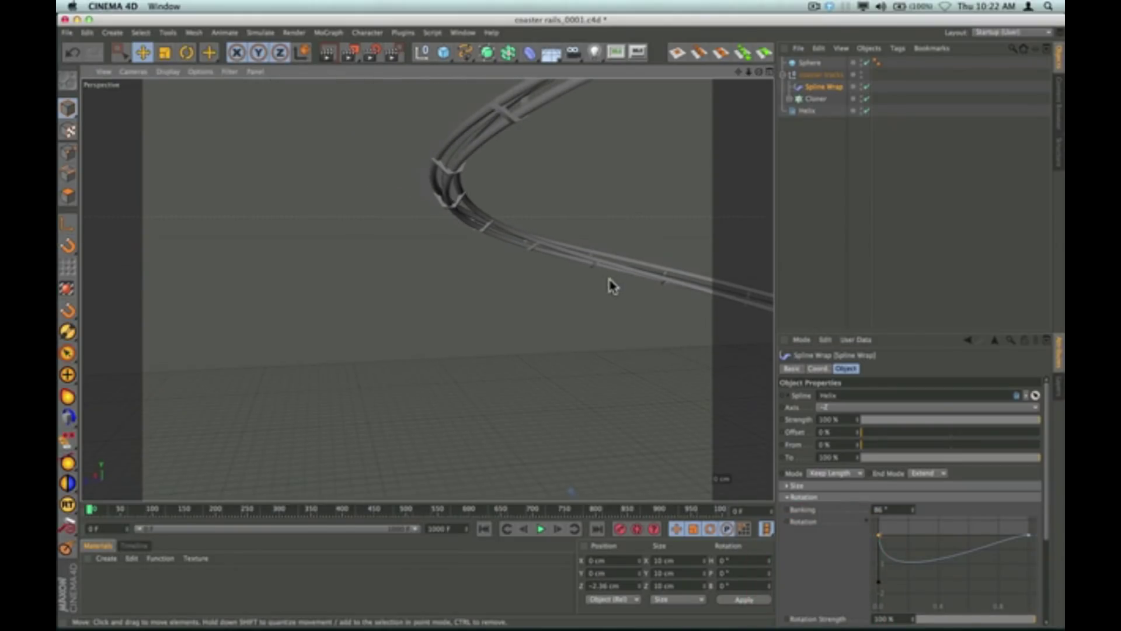
Step: Adjust the Spline Wrap's Banking to about 50° while viewing the whole lower part of the track
{"action": "left_click_drag", "start_coordinate": [759, 73], "coordinate": [427, 289]}
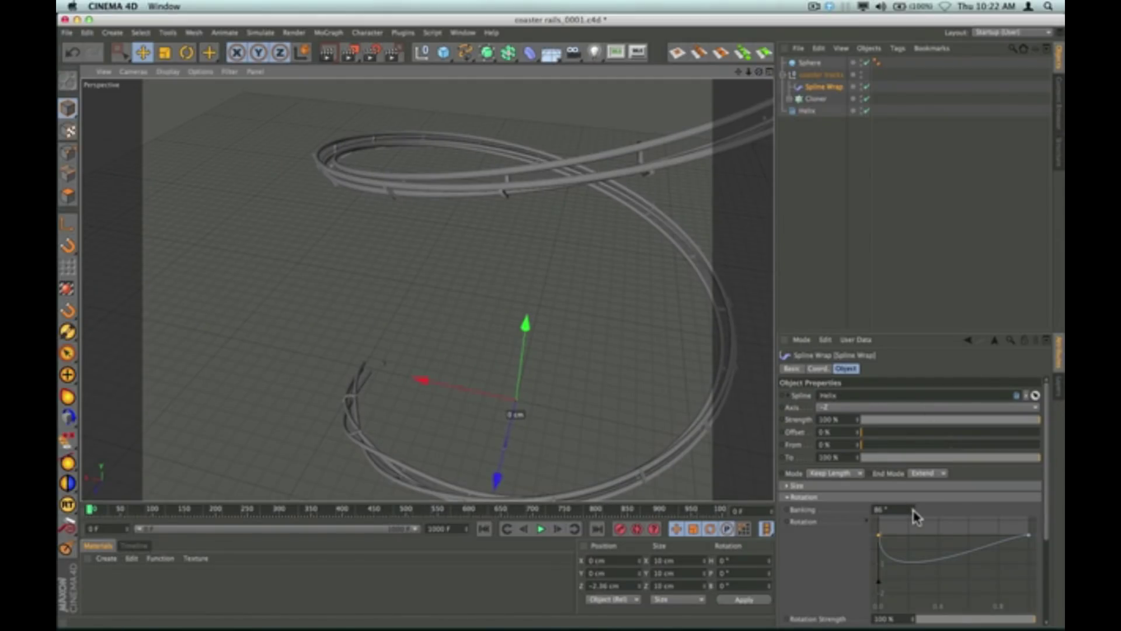
{"action": "mouse_move", "coordinate": [914, 514]}
{"action": "left_mouse_down"}
{"action": "mouse_move", "coordinate": [914, 459]}
{"action": "mouse_move", "coordinate": [915, 513]}
{"action": "left_mouse_up"}
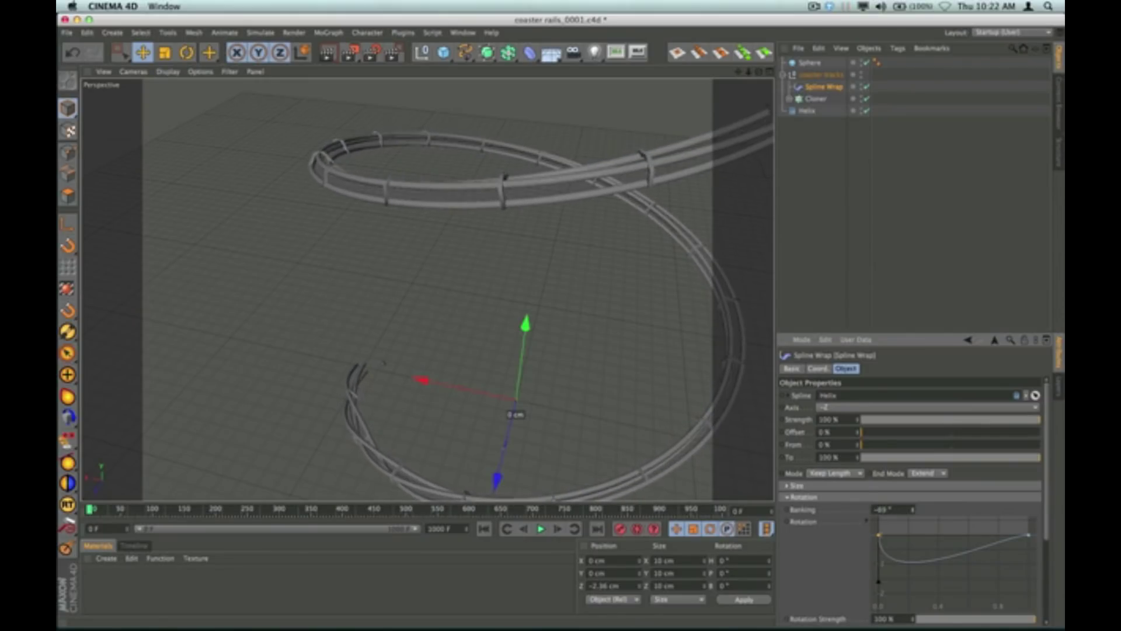
{"action": "left_click_drag", "start_coordinate": [914, 514], "coordinate": [914, 496]}
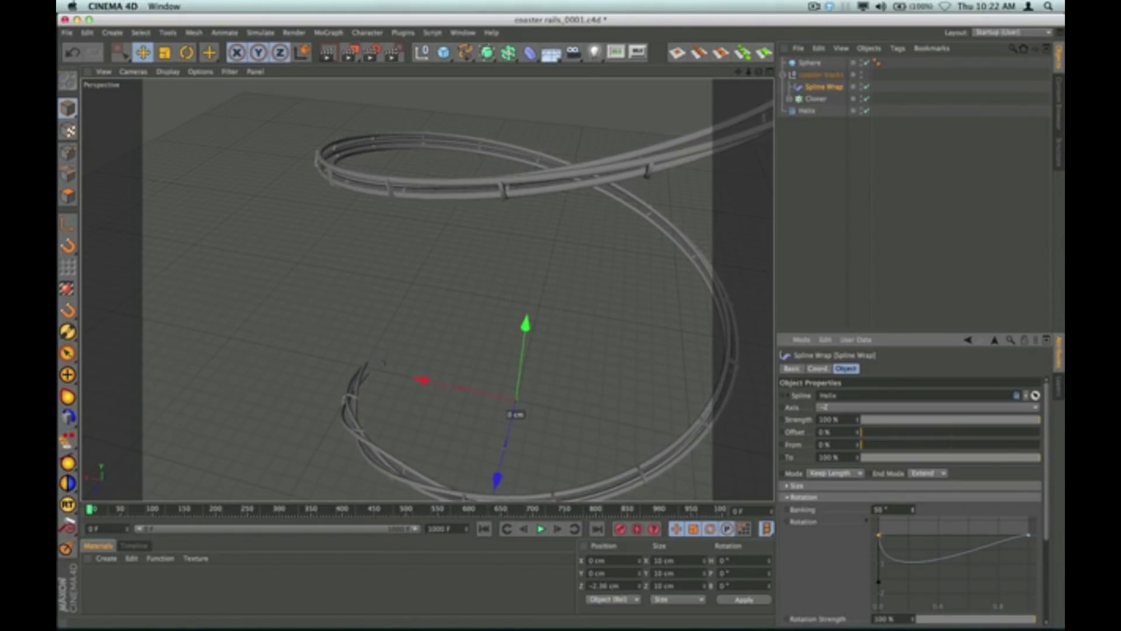
Step: Set the bank rotation of the Cloner's clones to -32°
{"action": "left_click", "coordinate": [815, 98]}
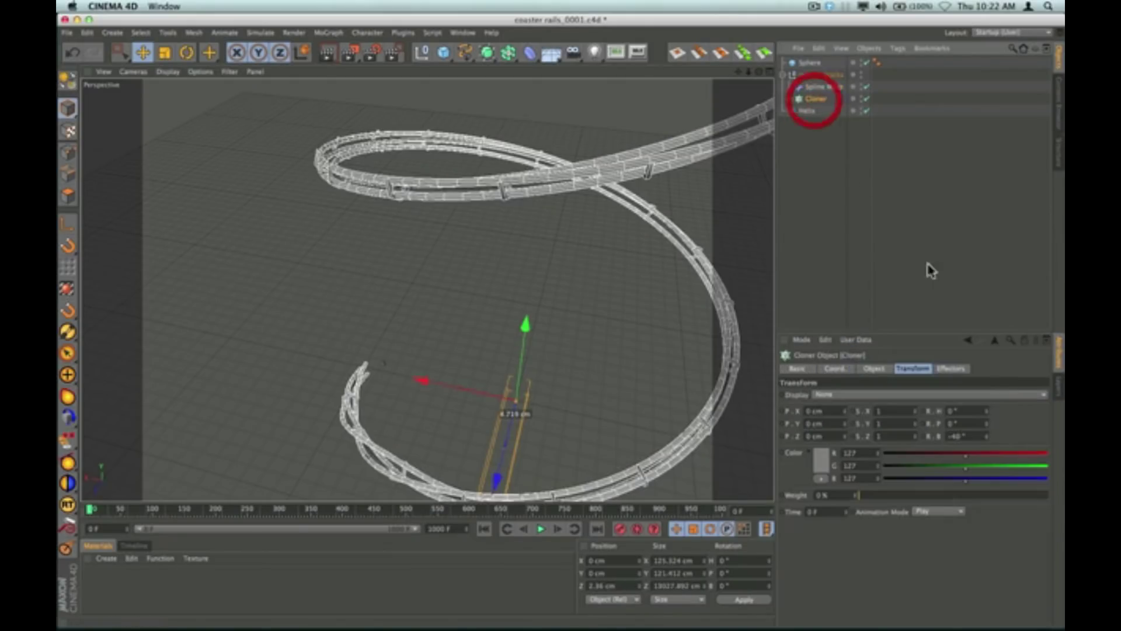
{"action": "left_click", "coordinate": [919, 369]}
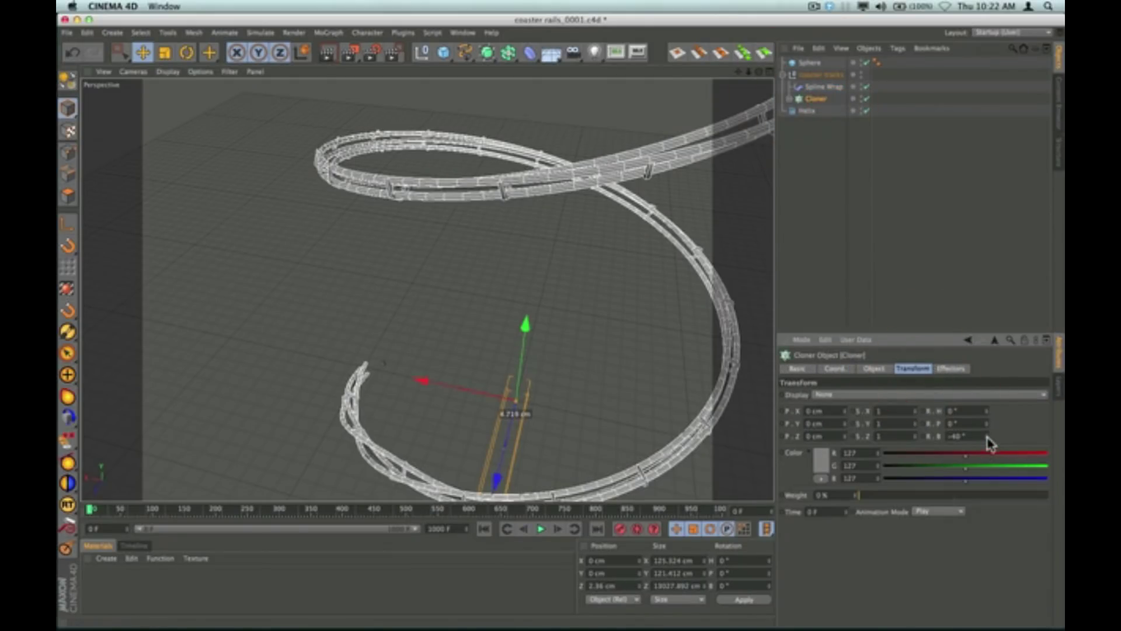
{"action": "left_click_drag", "start_coordinate": [987, 436], "coordinate": [986, 398]}
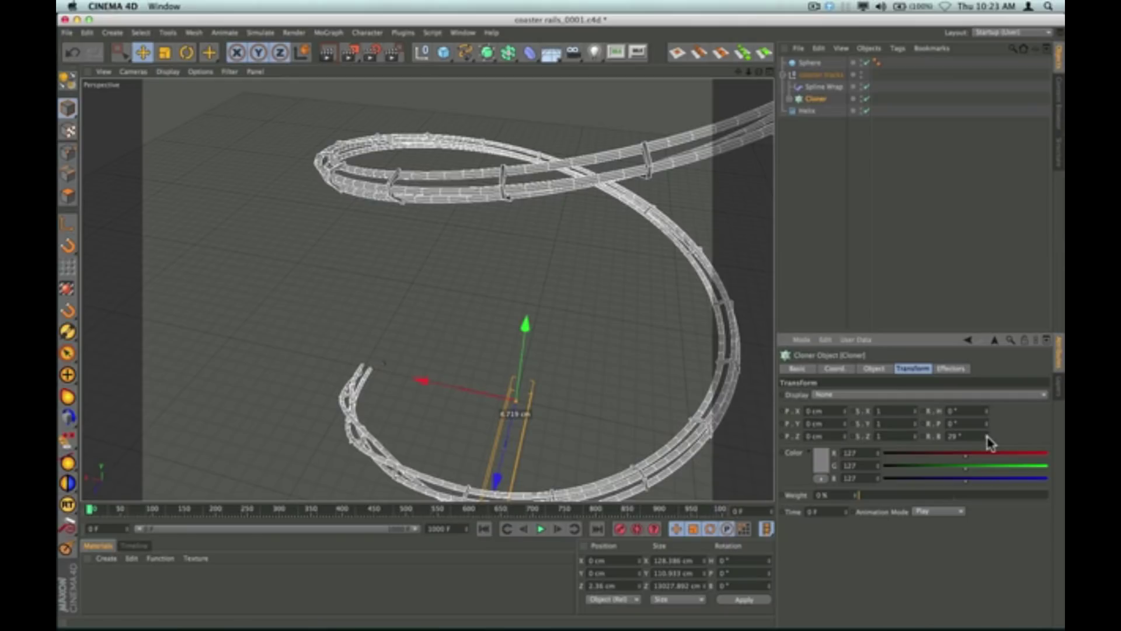
{"action": "left_click_drag", "start_coordinate": [986, 436], "coordinate": [987, 465]}
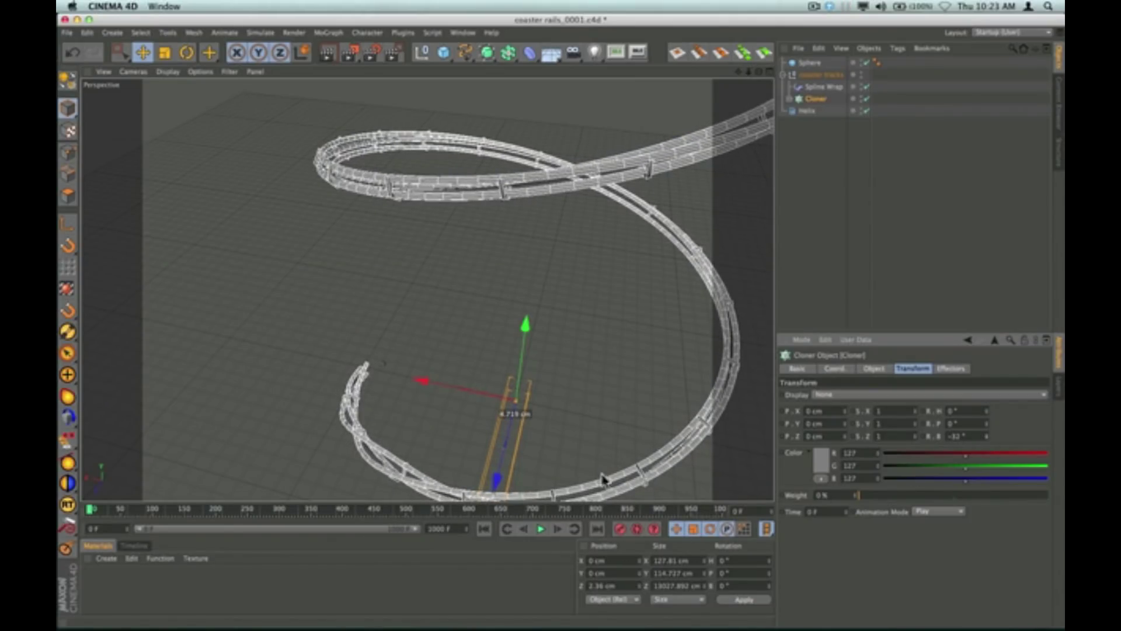
Step: Fine-tune the dip at the start of the Spline Wrap's Rotation curve by slightly shifting the first point's lower tangent handle
{"action": "left_click_drag", "start_coordinate": [739, 72], "coordinate": [427, 290]}
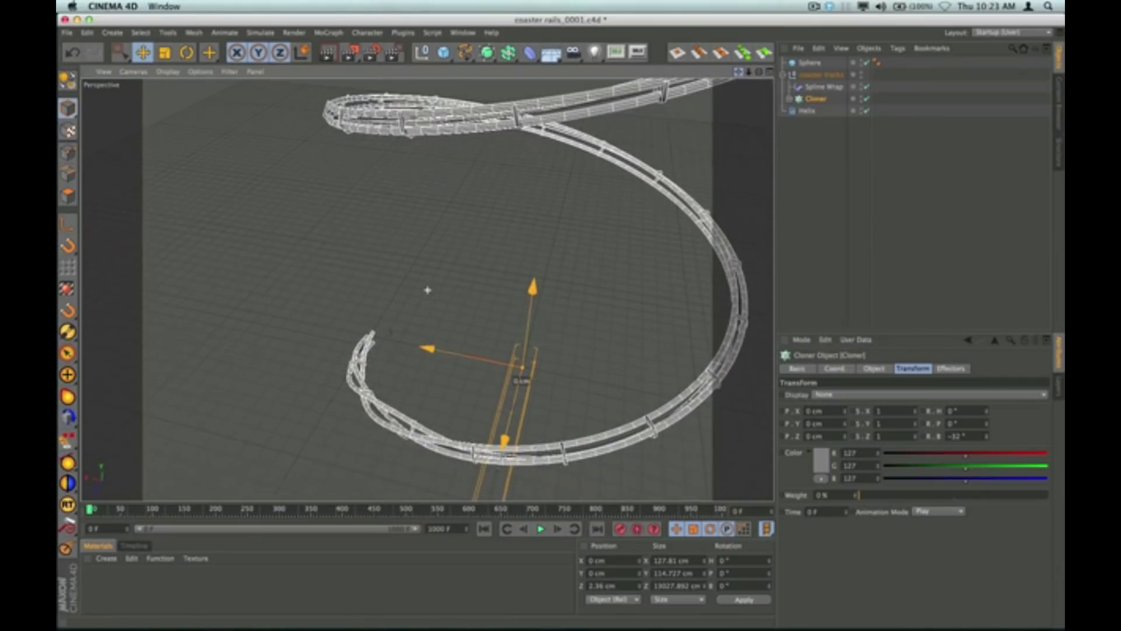
{"action": "left_click_drag", "start_coordinate": [739, 74], "coordinate": [663, 77]}
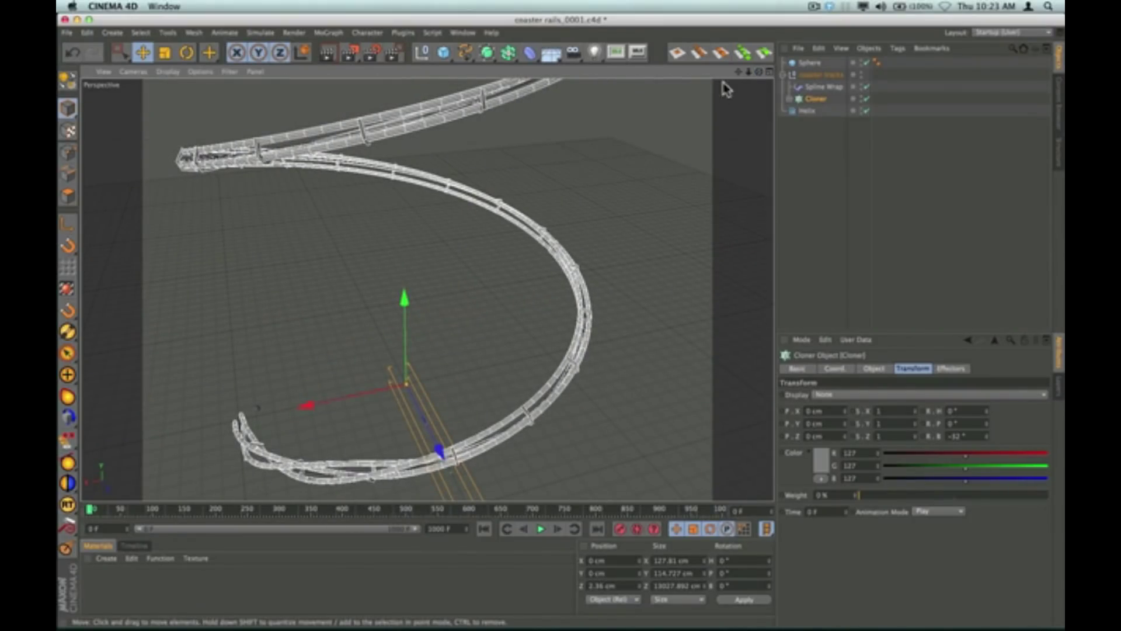
{"action": "left_click_drag", "start_coordinate": [759, 73], "coordinate": [566, 163]}
{"action": "left_click_drag", "start_coordinate": [740, 72], "coordinate": [617, 104]}
{"action": "left_click_drag", "start_coordinate": [758, 72], "coordinate": [607, 102]}
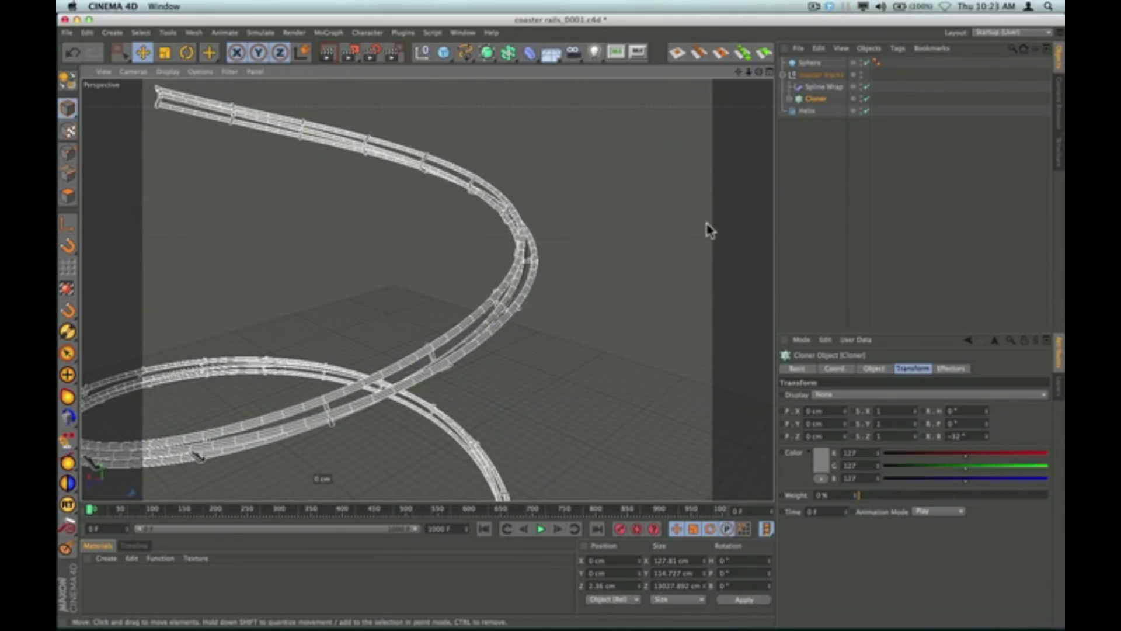
{"action": "left_click", "coordinate": [817, 87]}
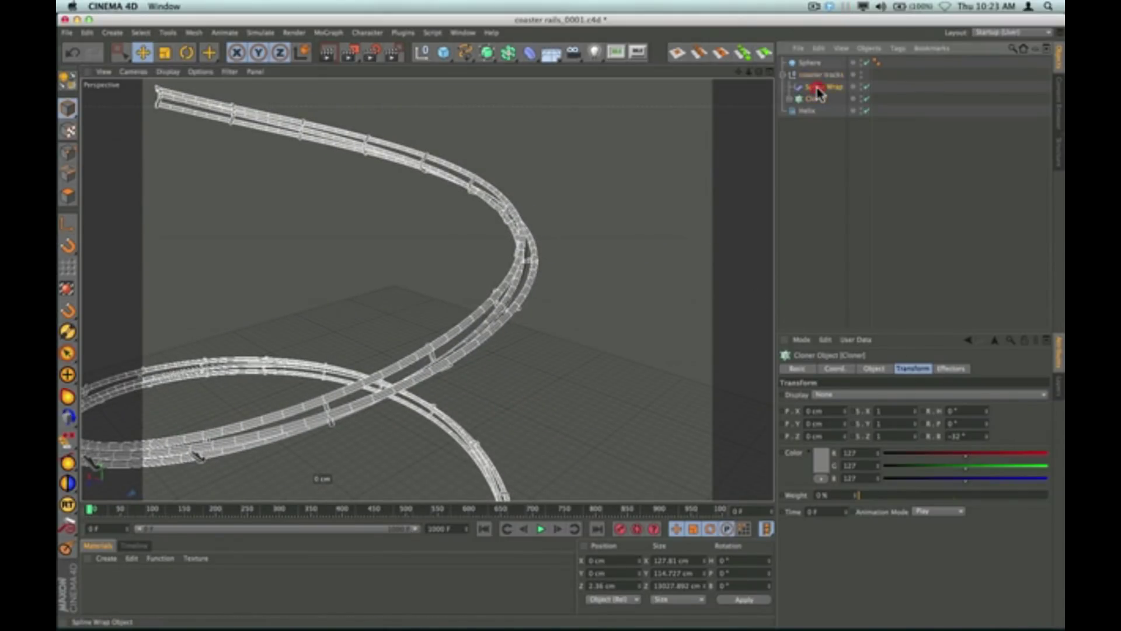
{"action": "left_click", "coordinate": [879, 534]}
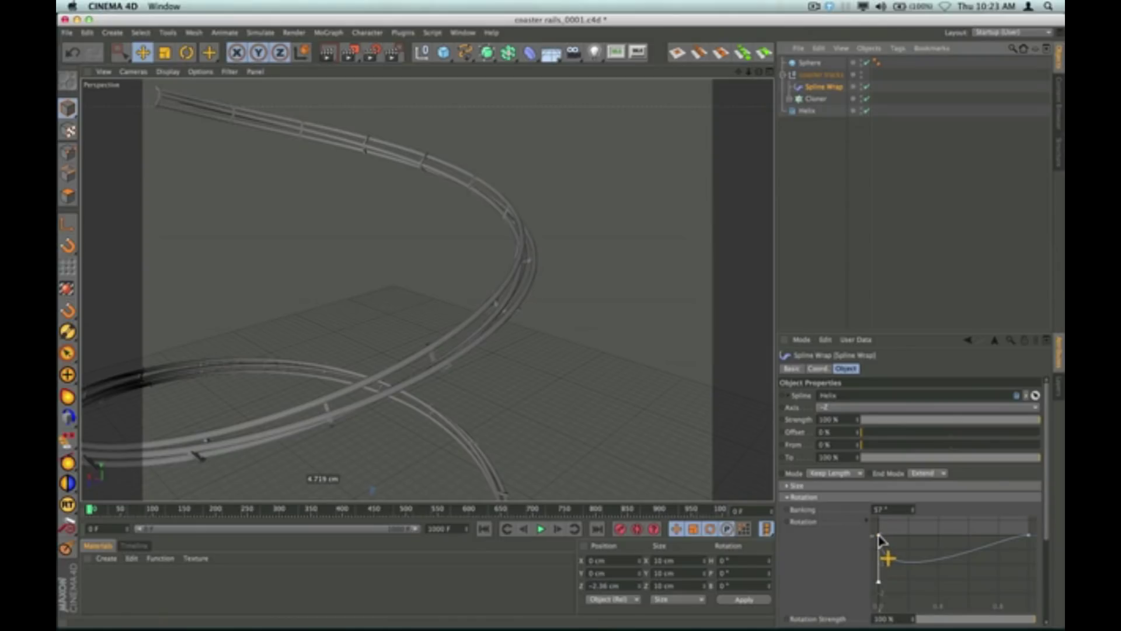
{"action": "left_click", "coordinate": [879, 535]}
{"action": "left_click", "coordinate": [878, 582]}
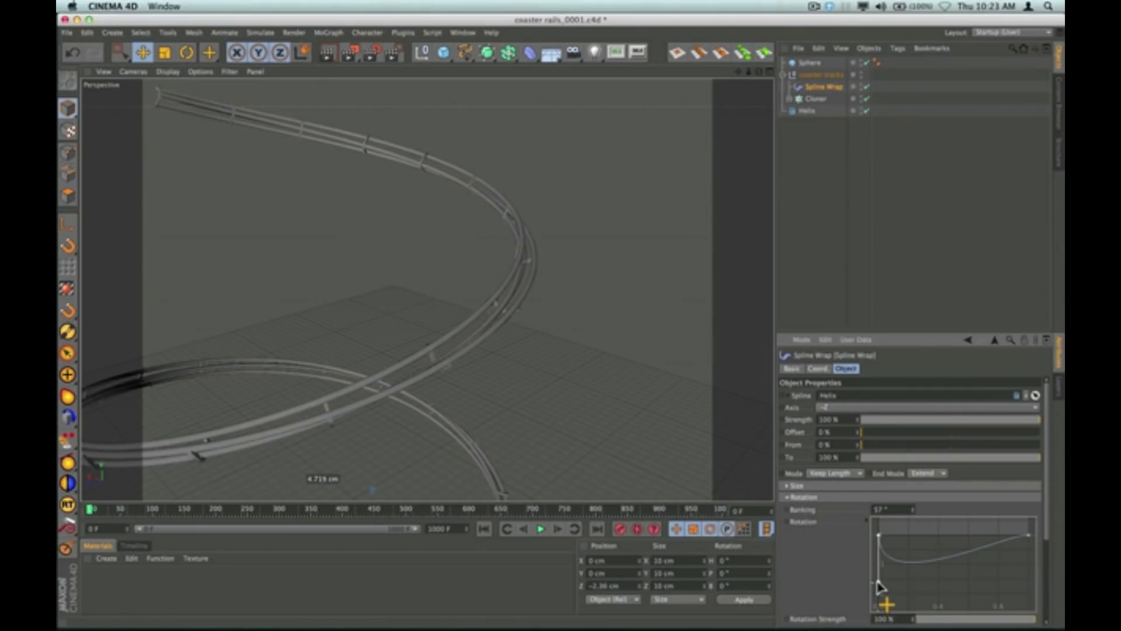
{"action": "mouse_move", "coordinate": [879, 585]}
{"action": "left_mouse_down"}
{"action": "mouse_move", "coordinate": [923, 594]}
{"action": "mouse_move", "coordinate": [899, 569]}
{"action": "mouse_move", "coordinate": [917, 556]}
{"action": "mouse_move", "coordinate": [919, 530]}
{"action": "mouse_move", "coordinate": [873, 583]}
{"action": "left_mouse_up"}
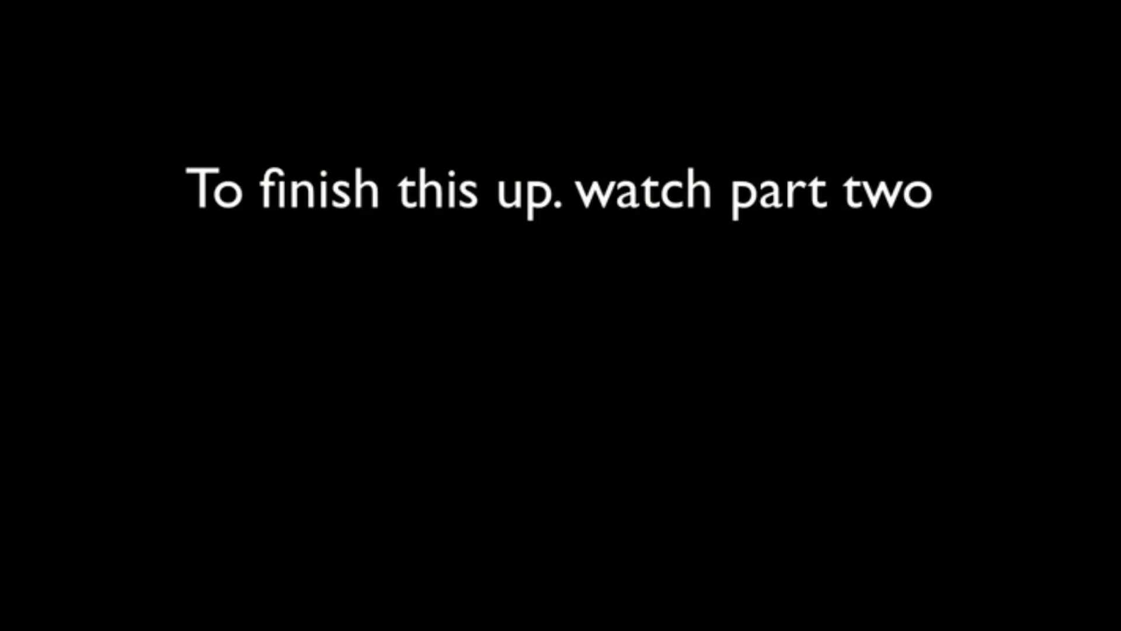